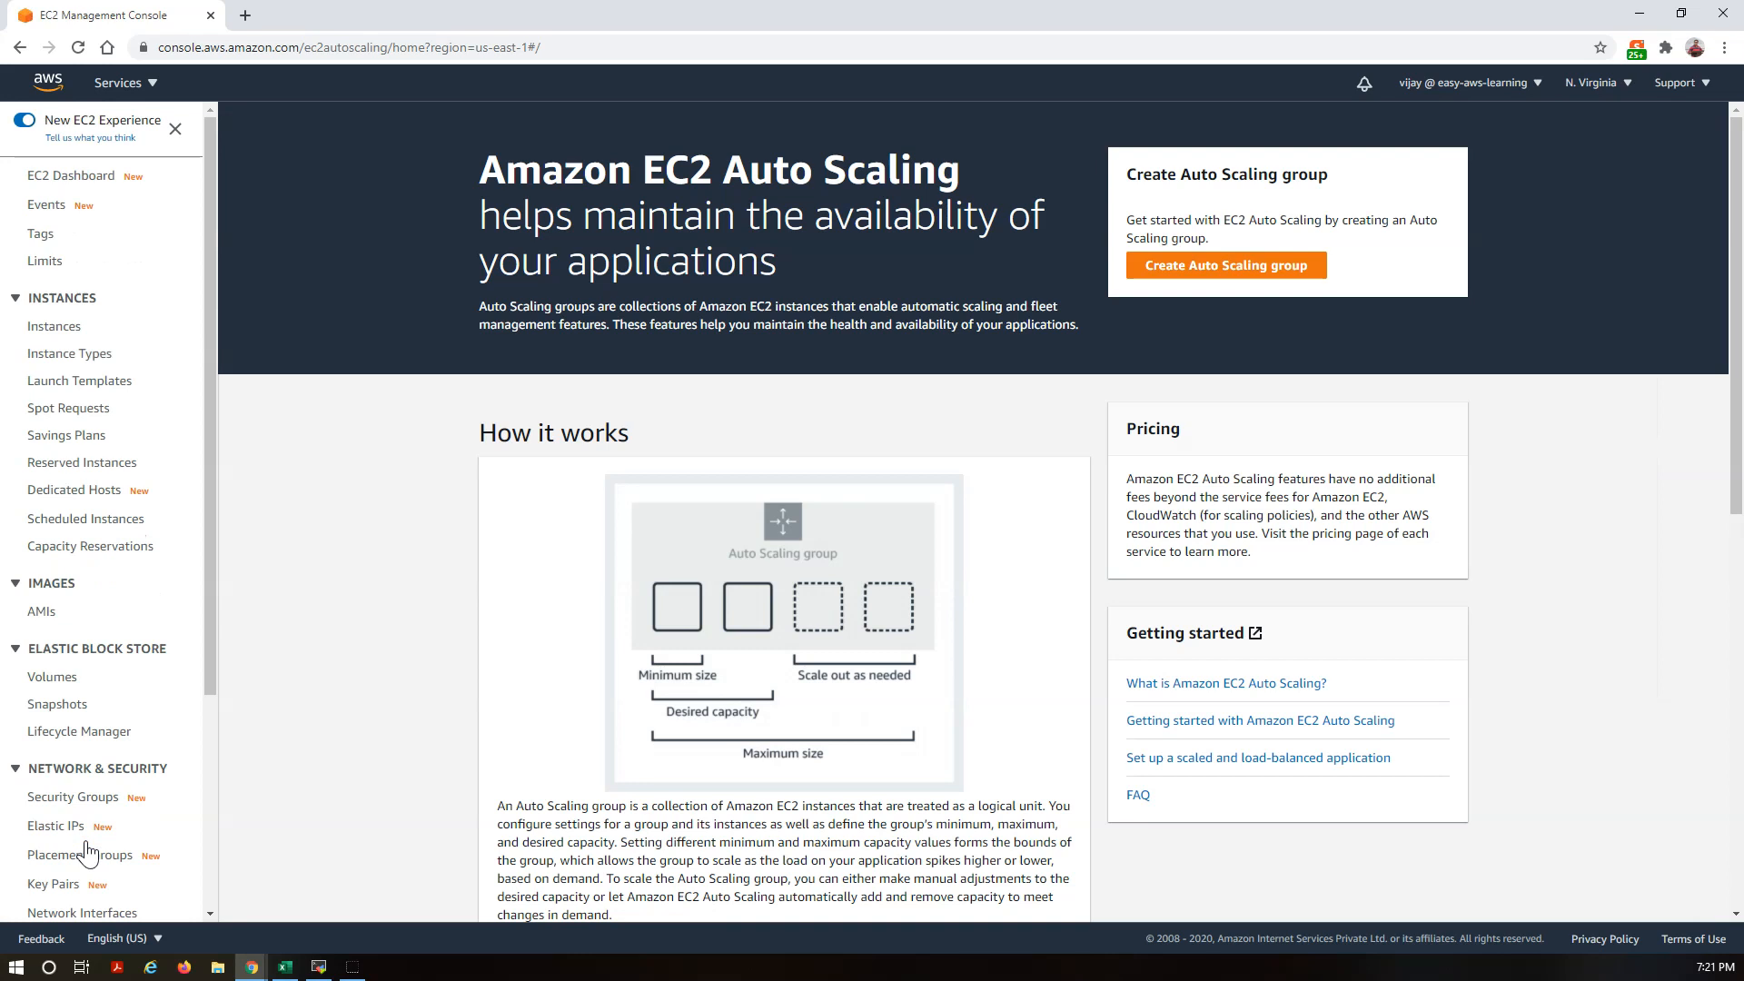
Step: Start a new Auto Scaling group named myASG that uses the default version of MyLaunchTemplate
left_click(1242, 269)
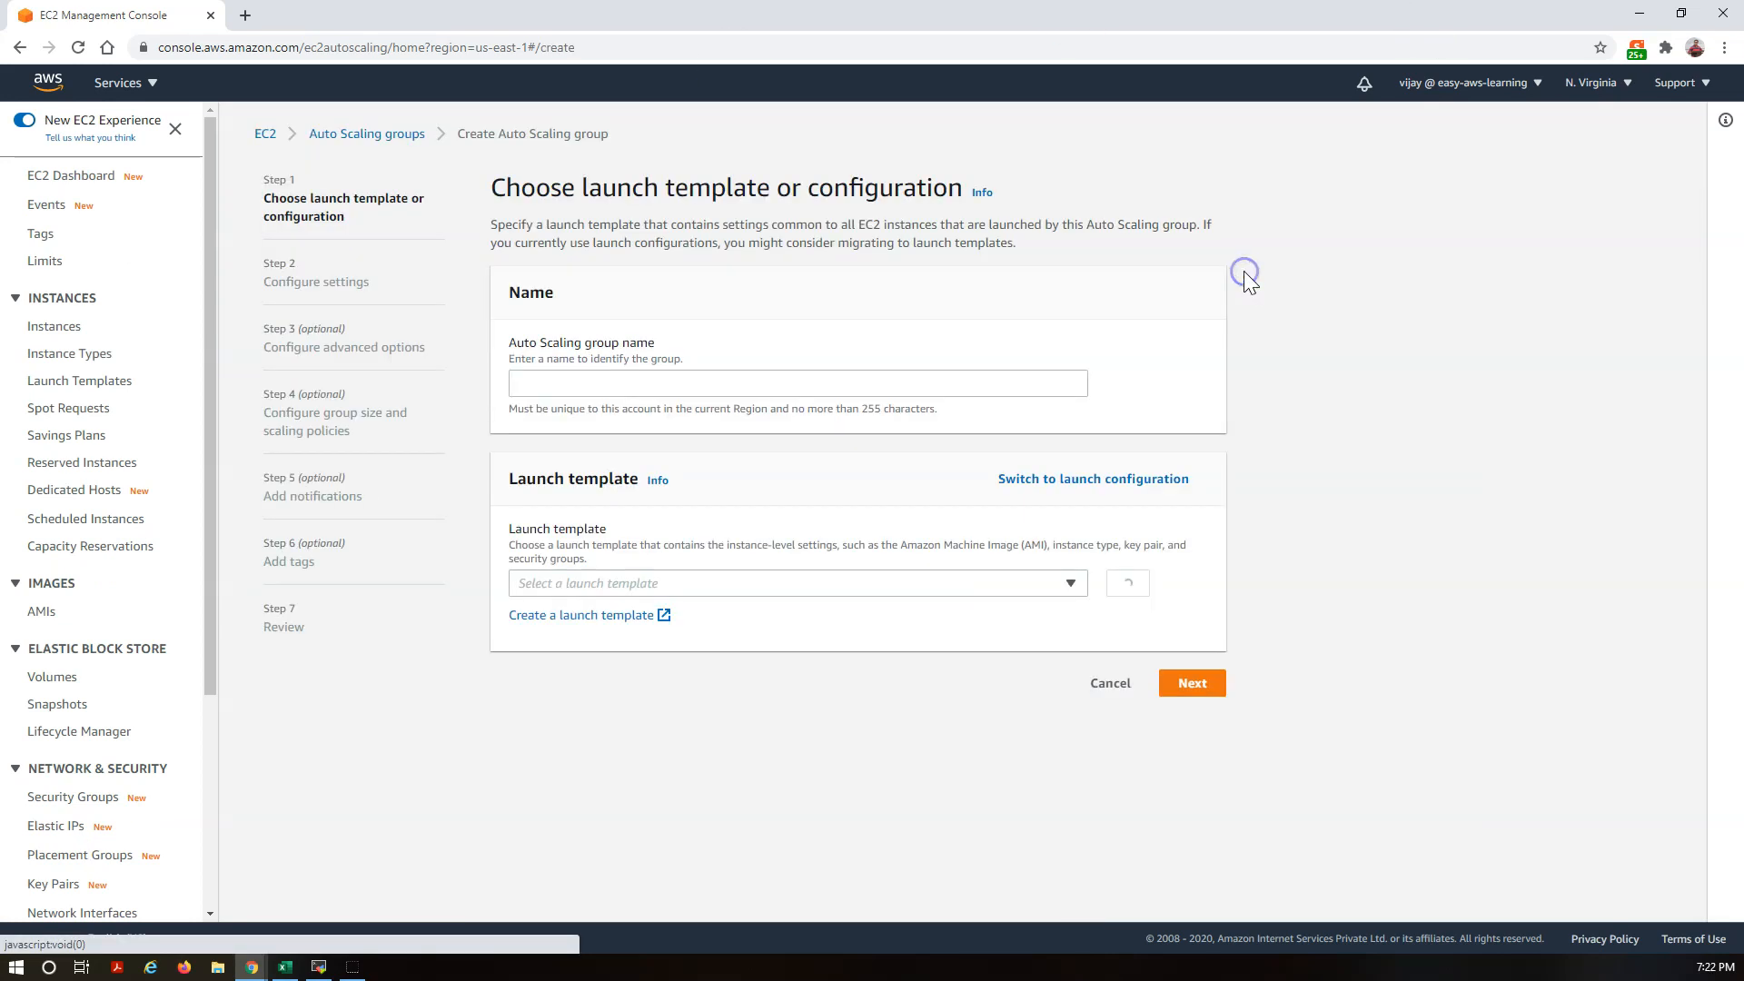
left_click(641, 387)
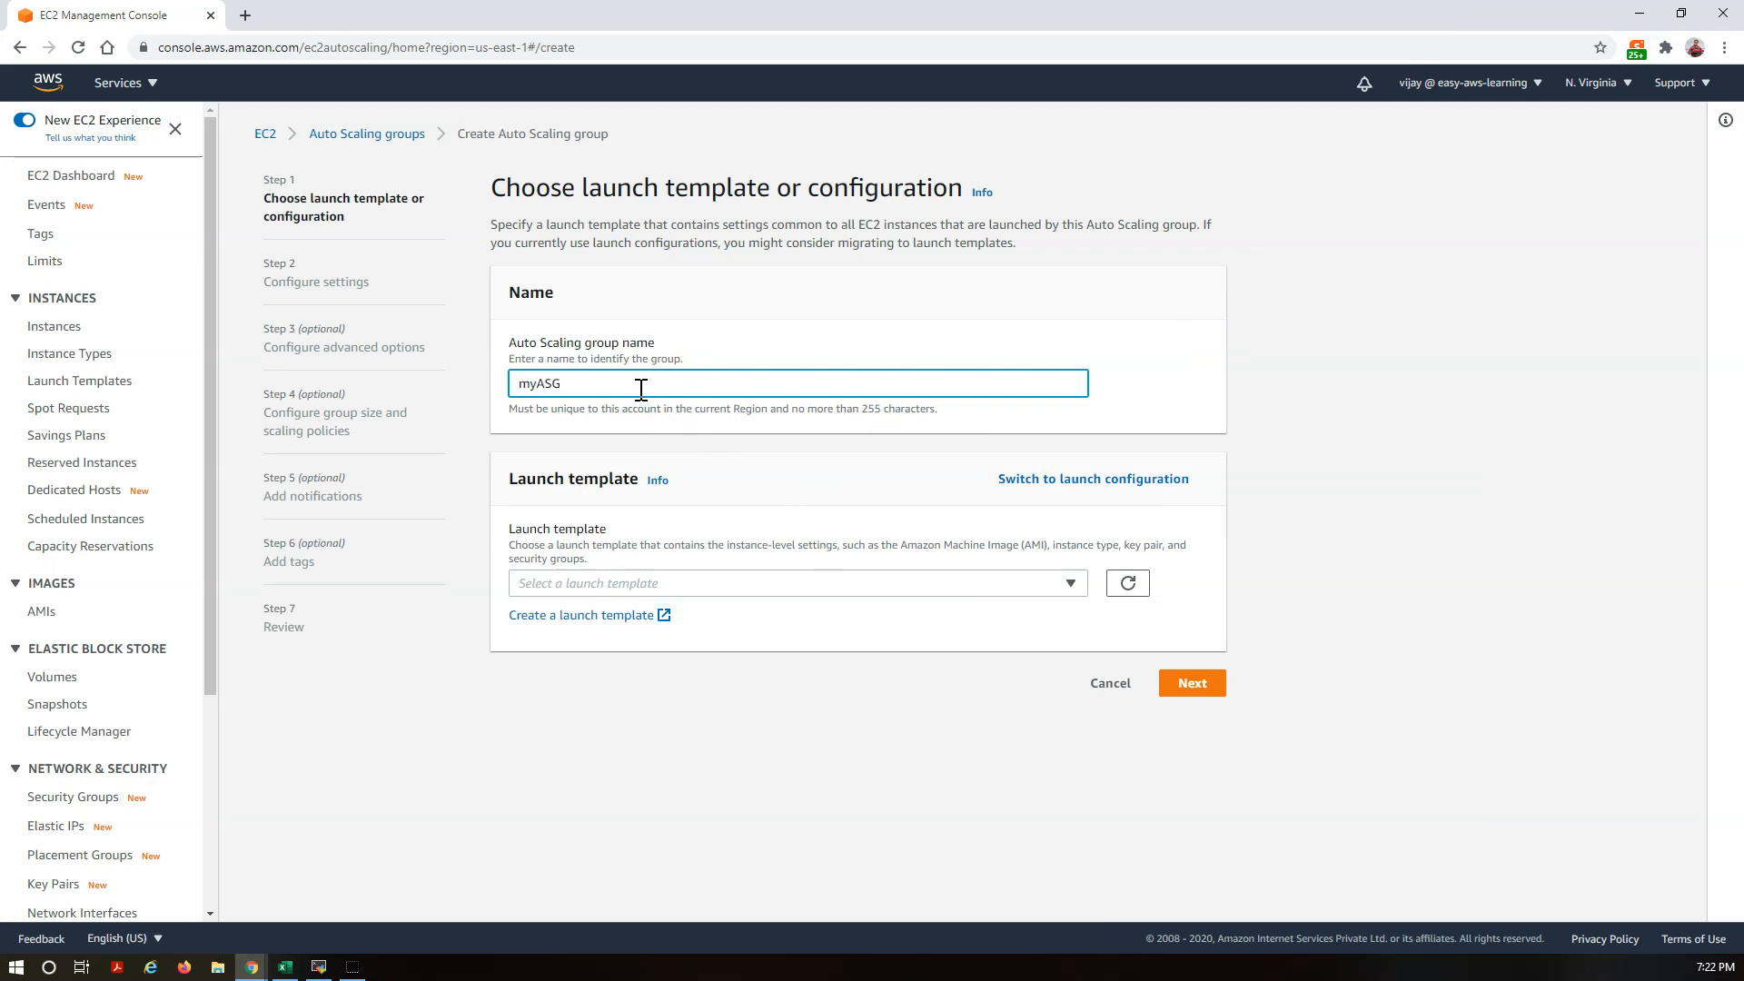
left_click(638, 584)
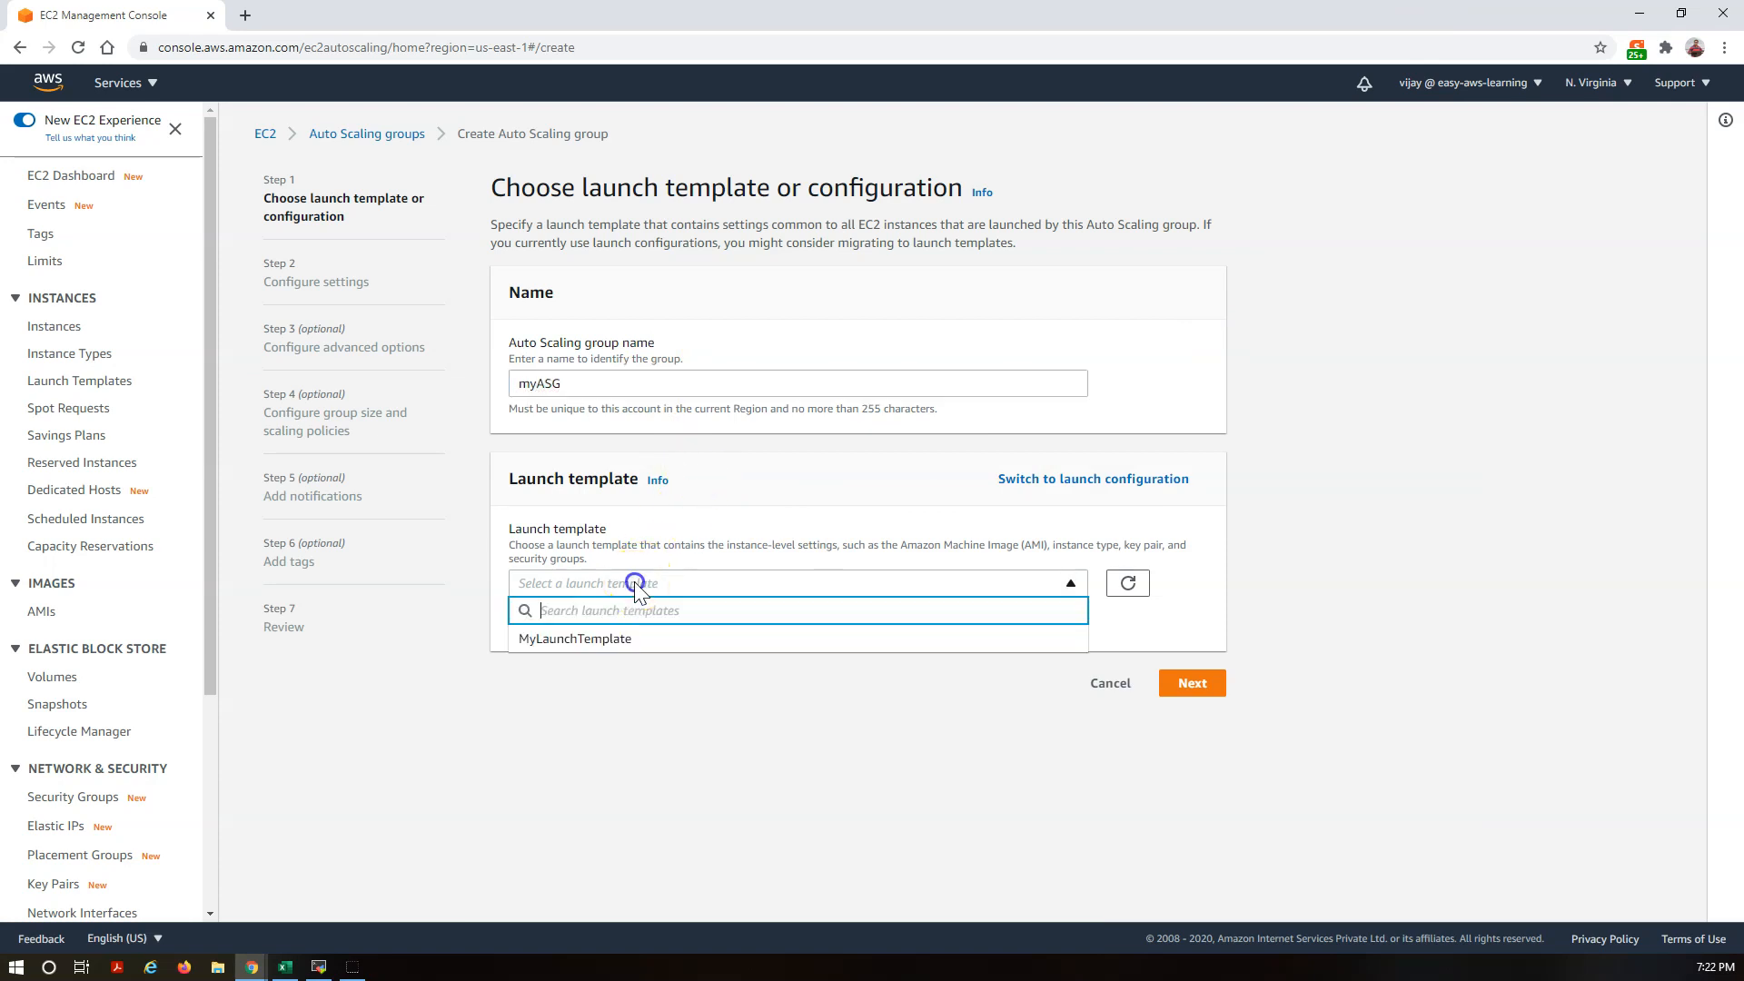
left_click(615, 641)
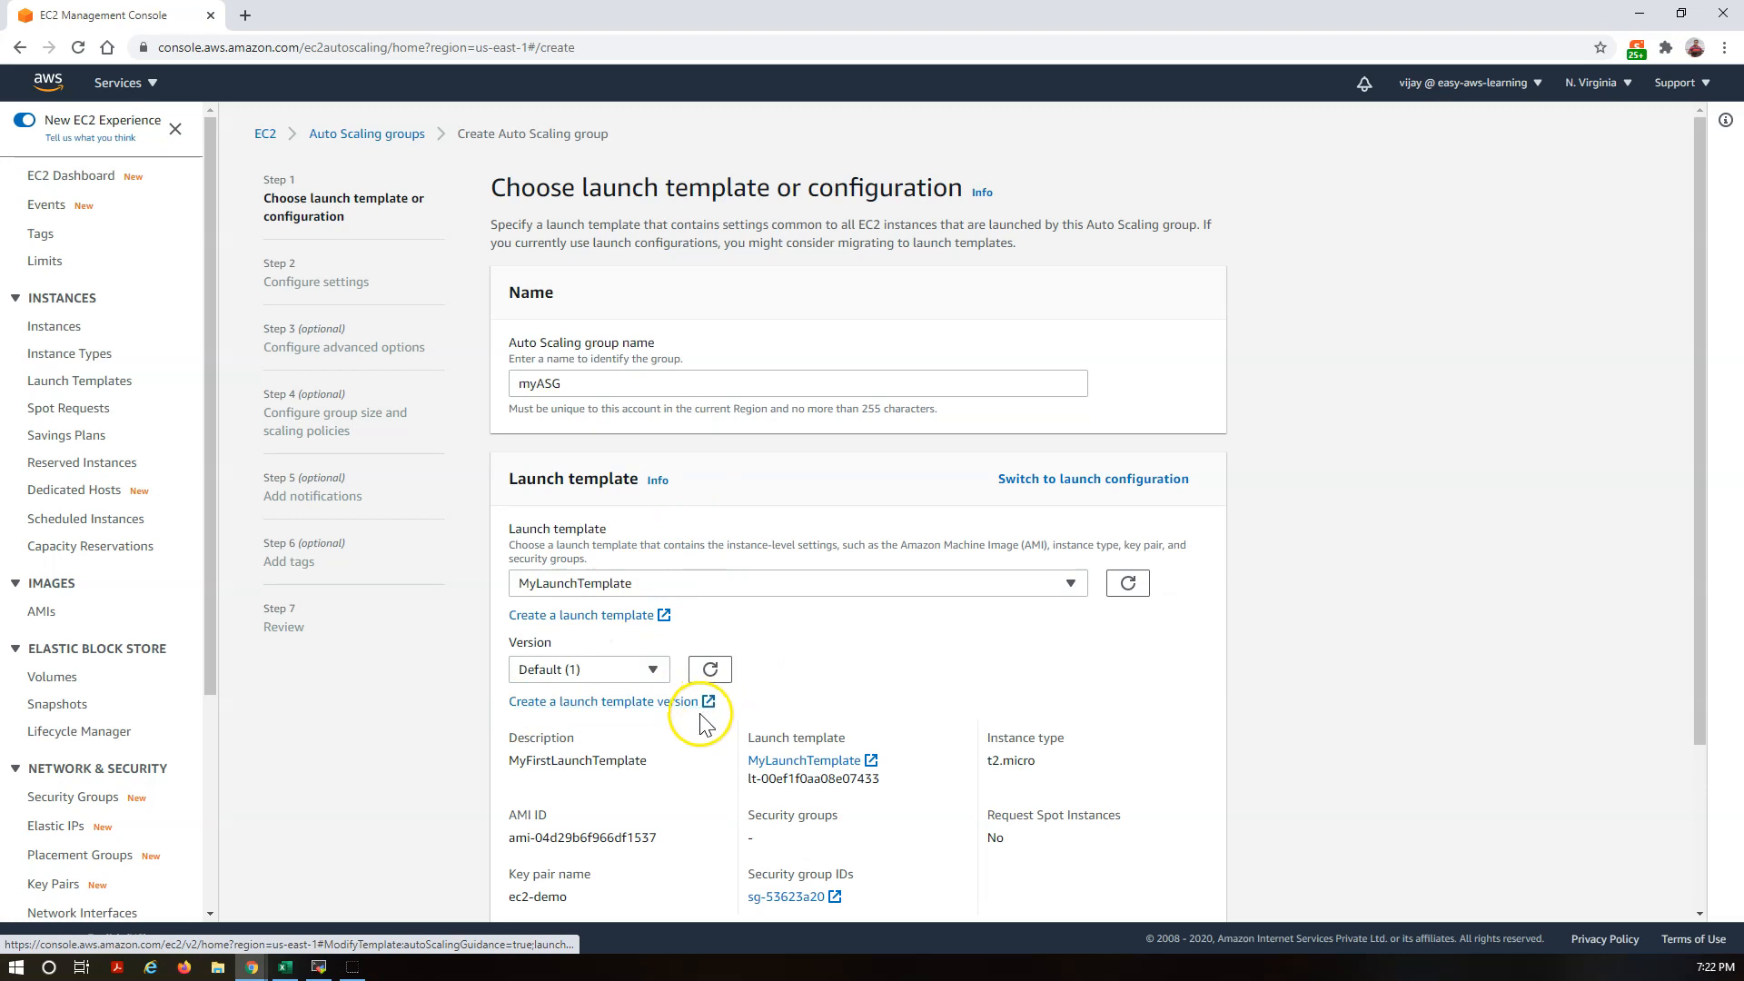
scroll(701, 722, "down", 3)
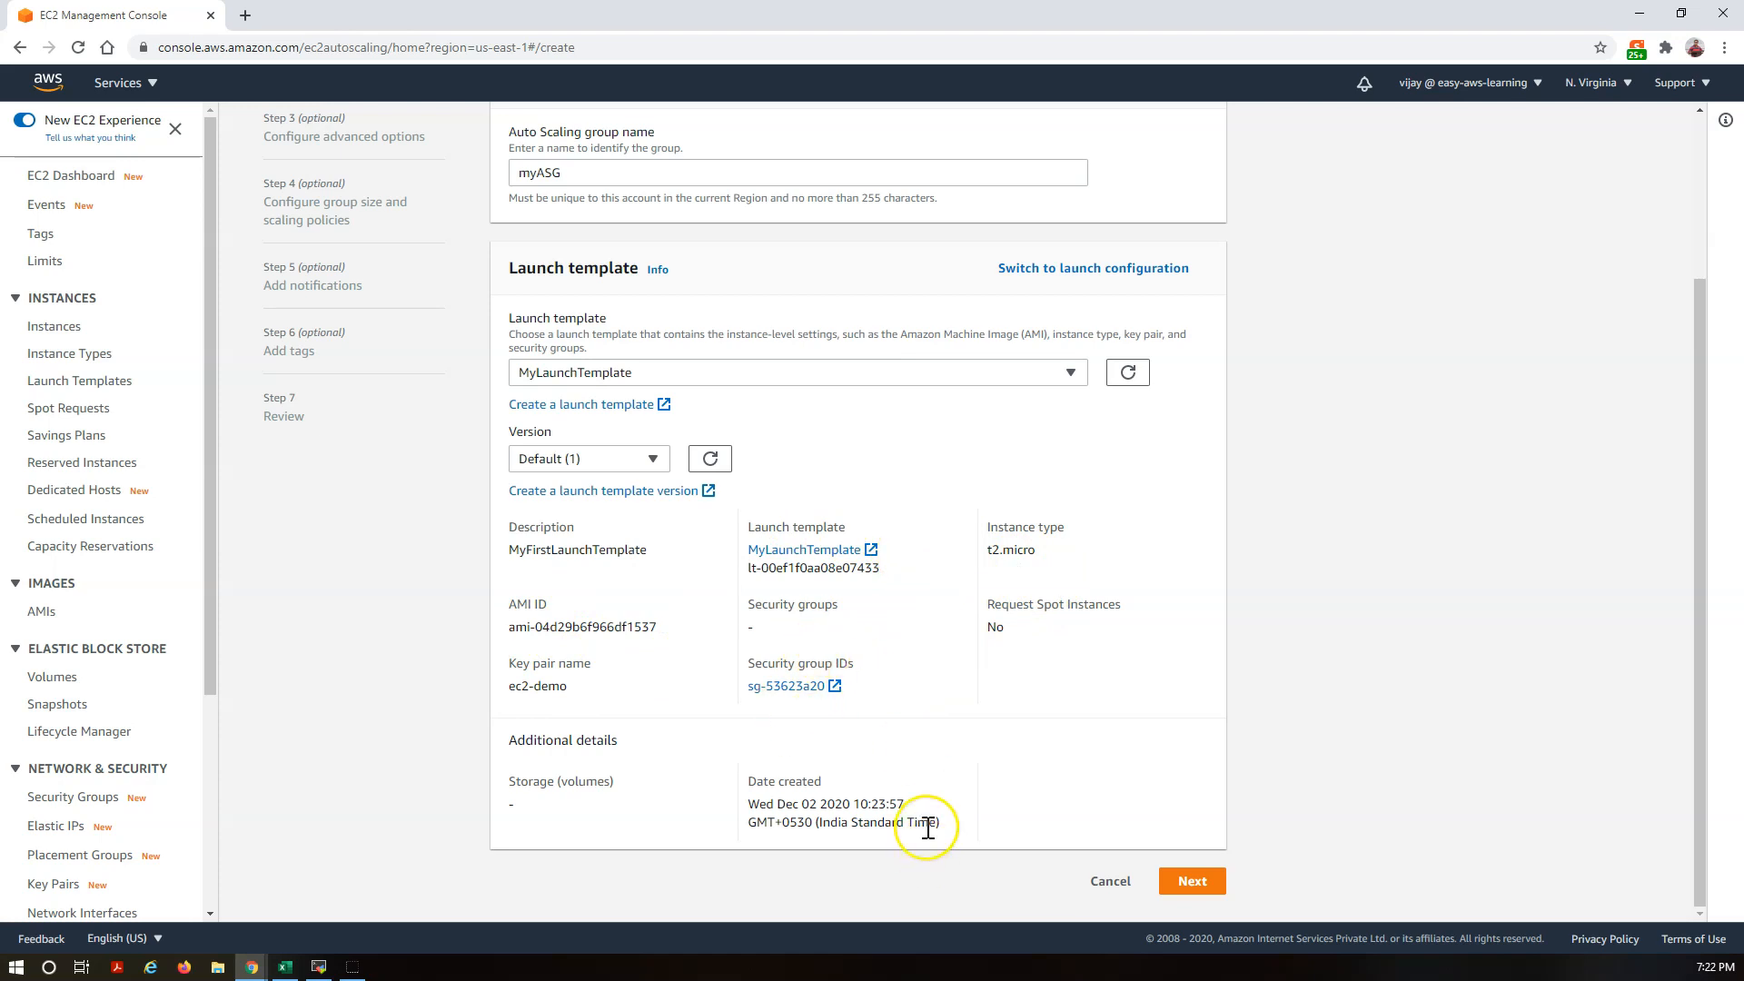
left_click(1193, 883)
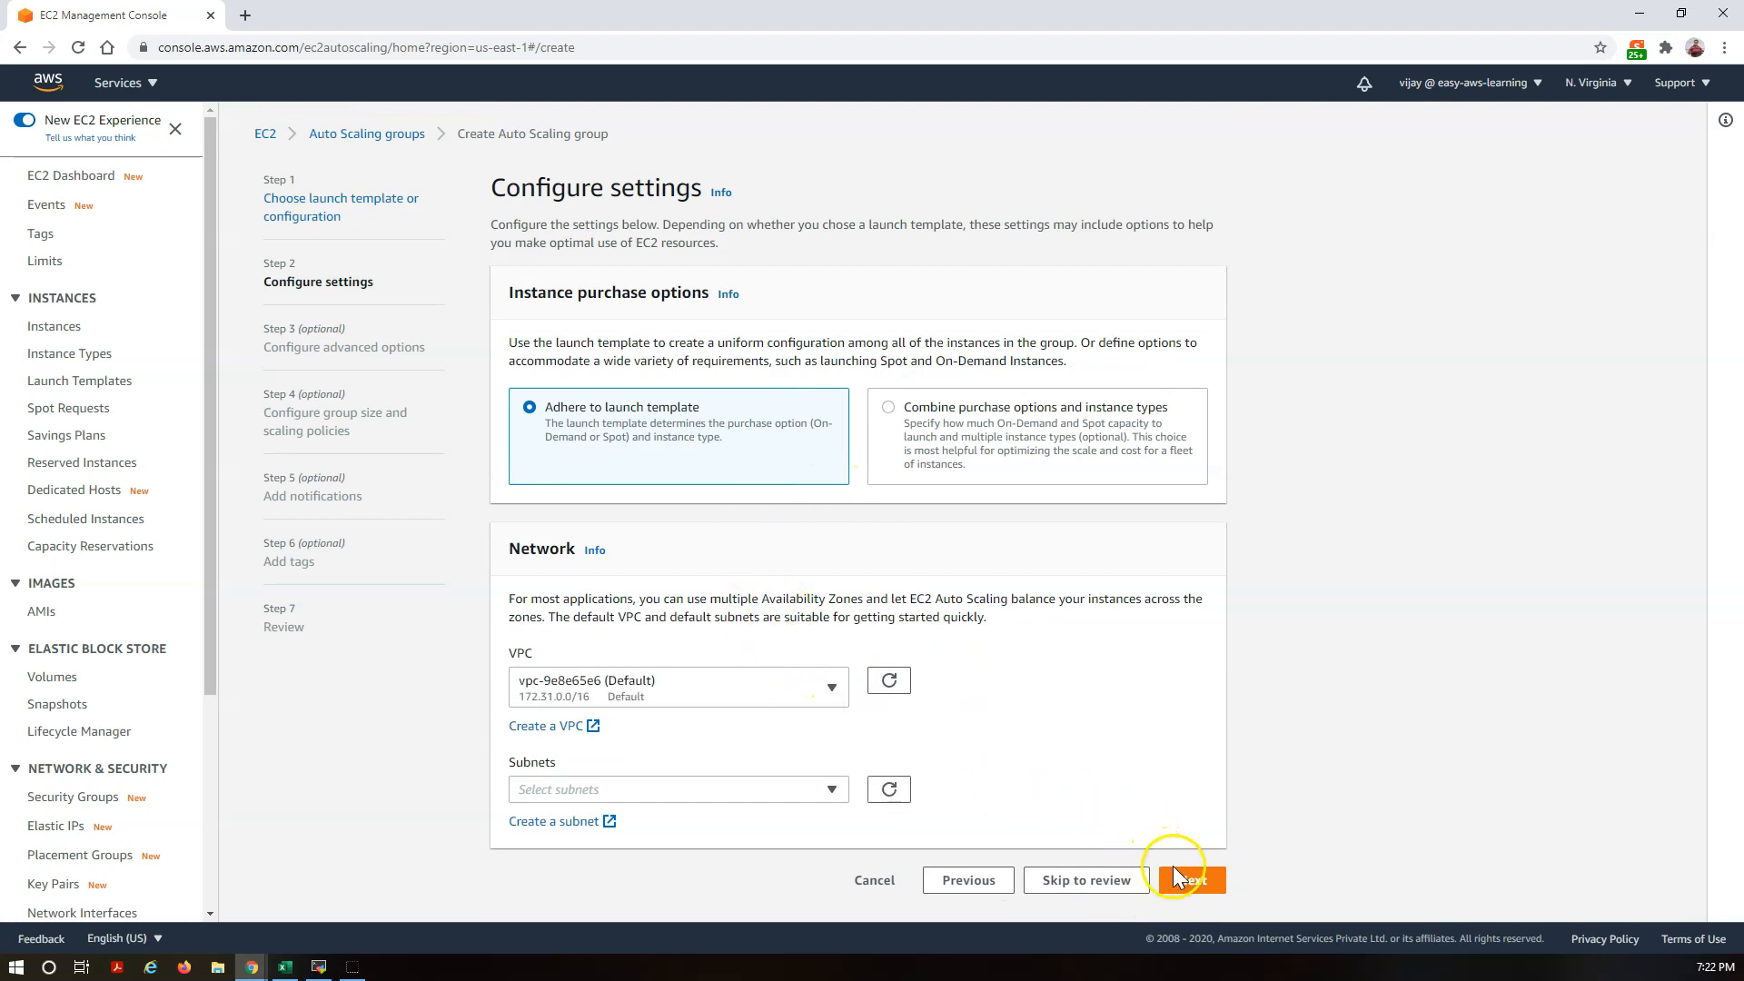
Step: Assign the us-east-1a and us-east-1b subnets of the default VPC to the group and proceed to the advanced options
left_click(781, 790)
left_click(709, 605)
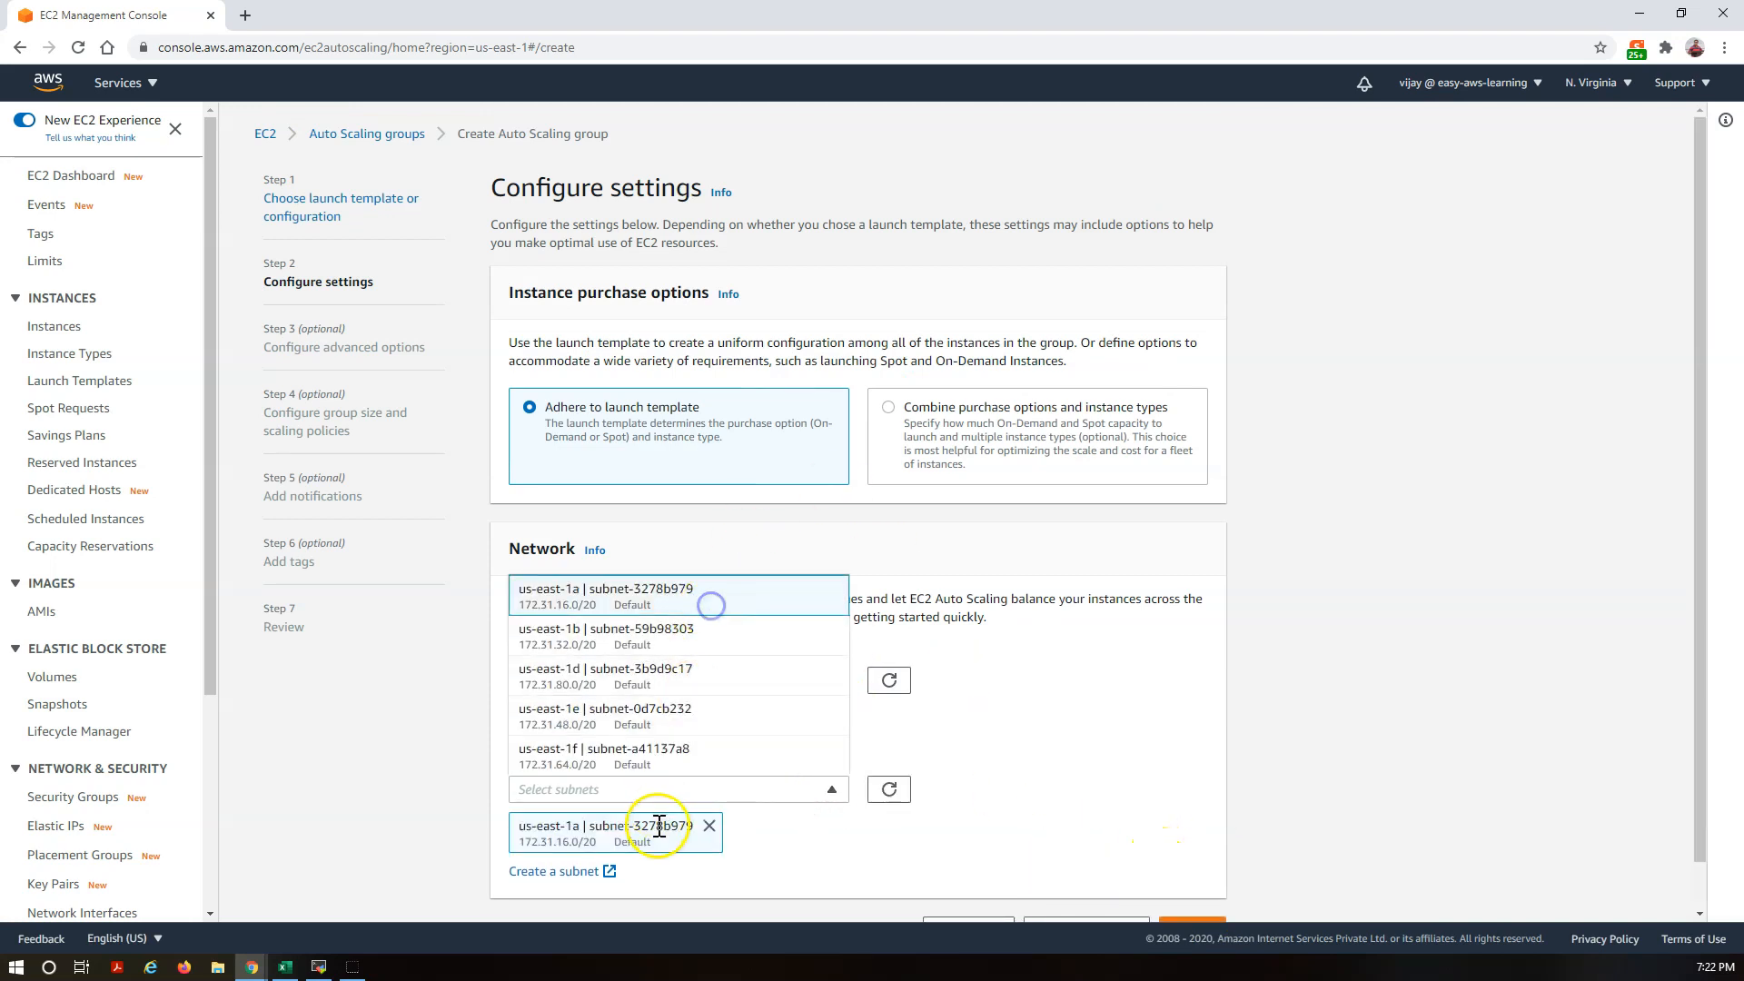
left_click(717, 650)
scroll(1153, 782, "down", 1)
left_click(1211, 881)
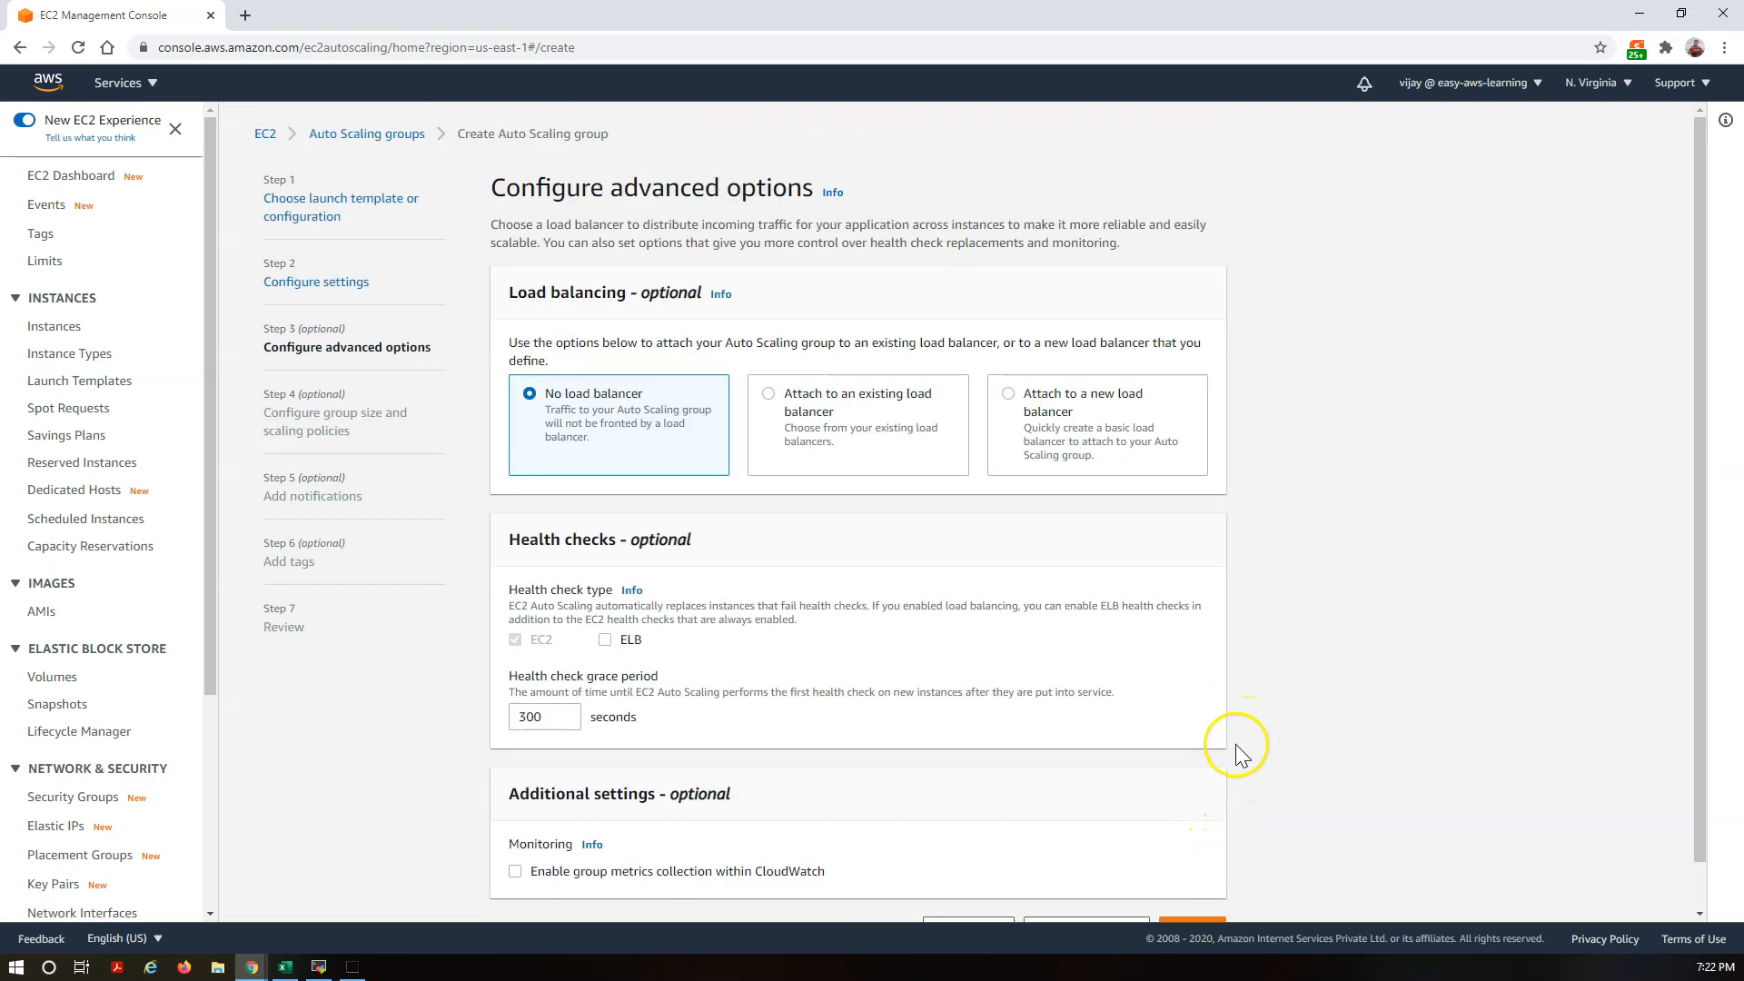
Step: Keep the default advanced options without a load balancer and set the group's maximum capacity to 2
scroll(1235, 744, "down", 1)
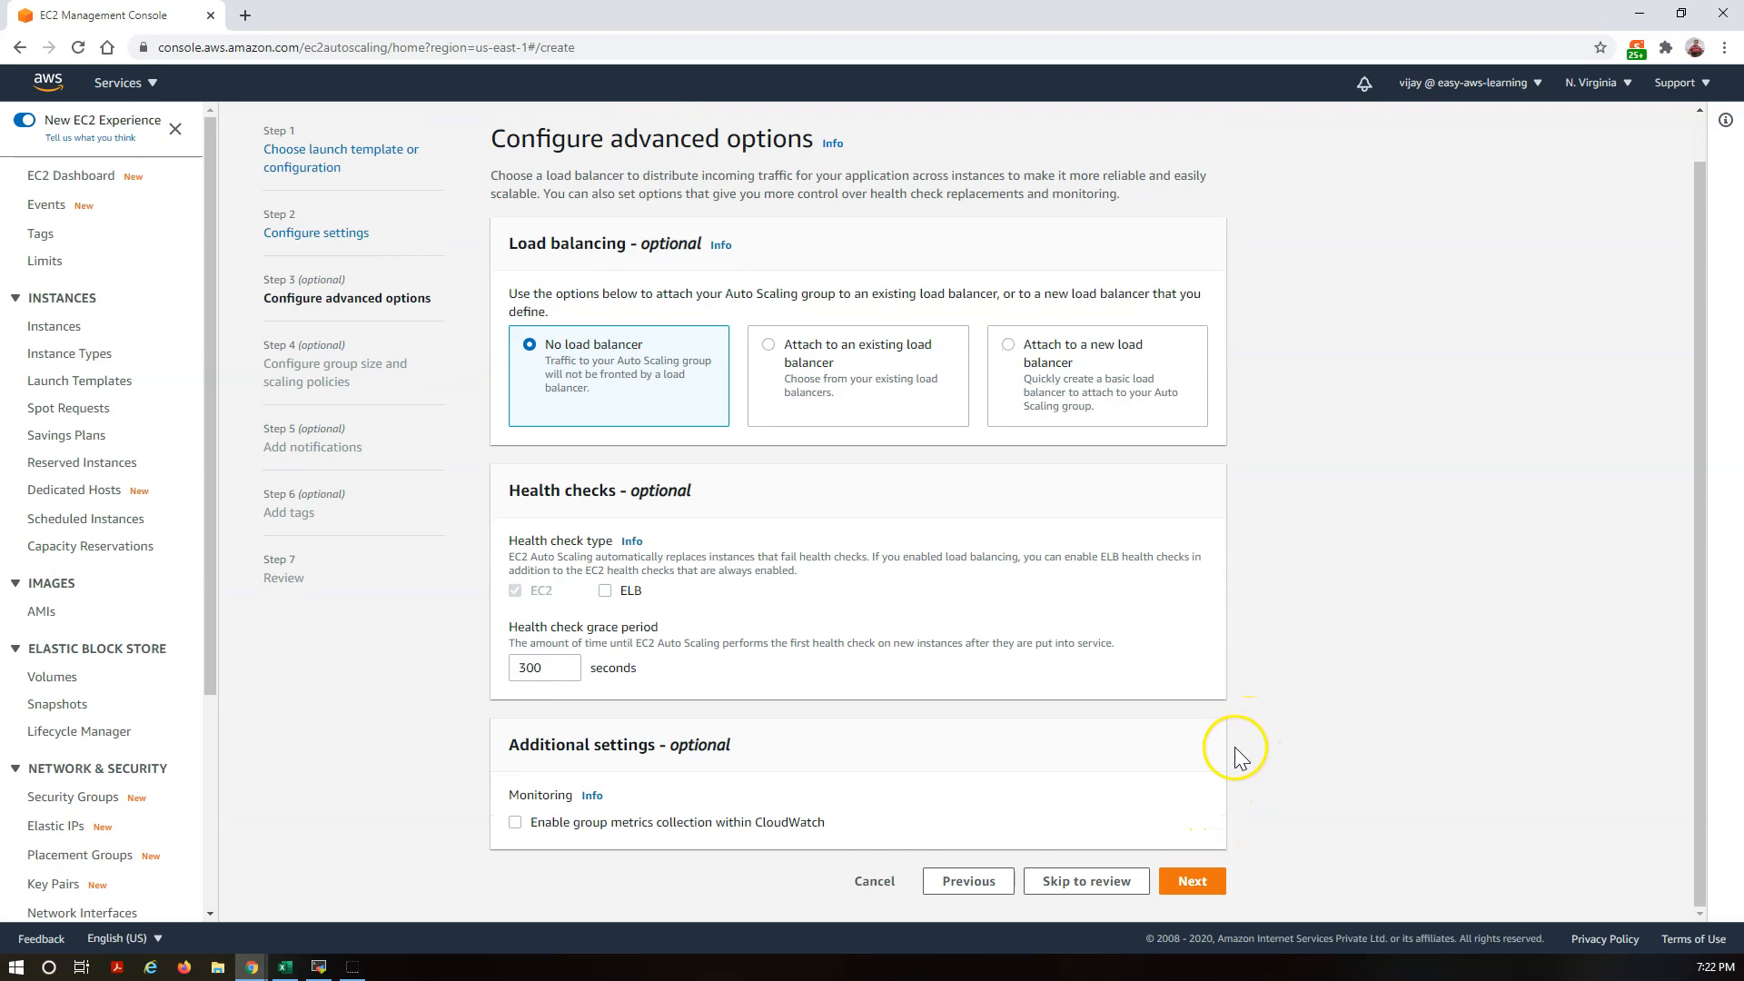
left_click(1197, 880)
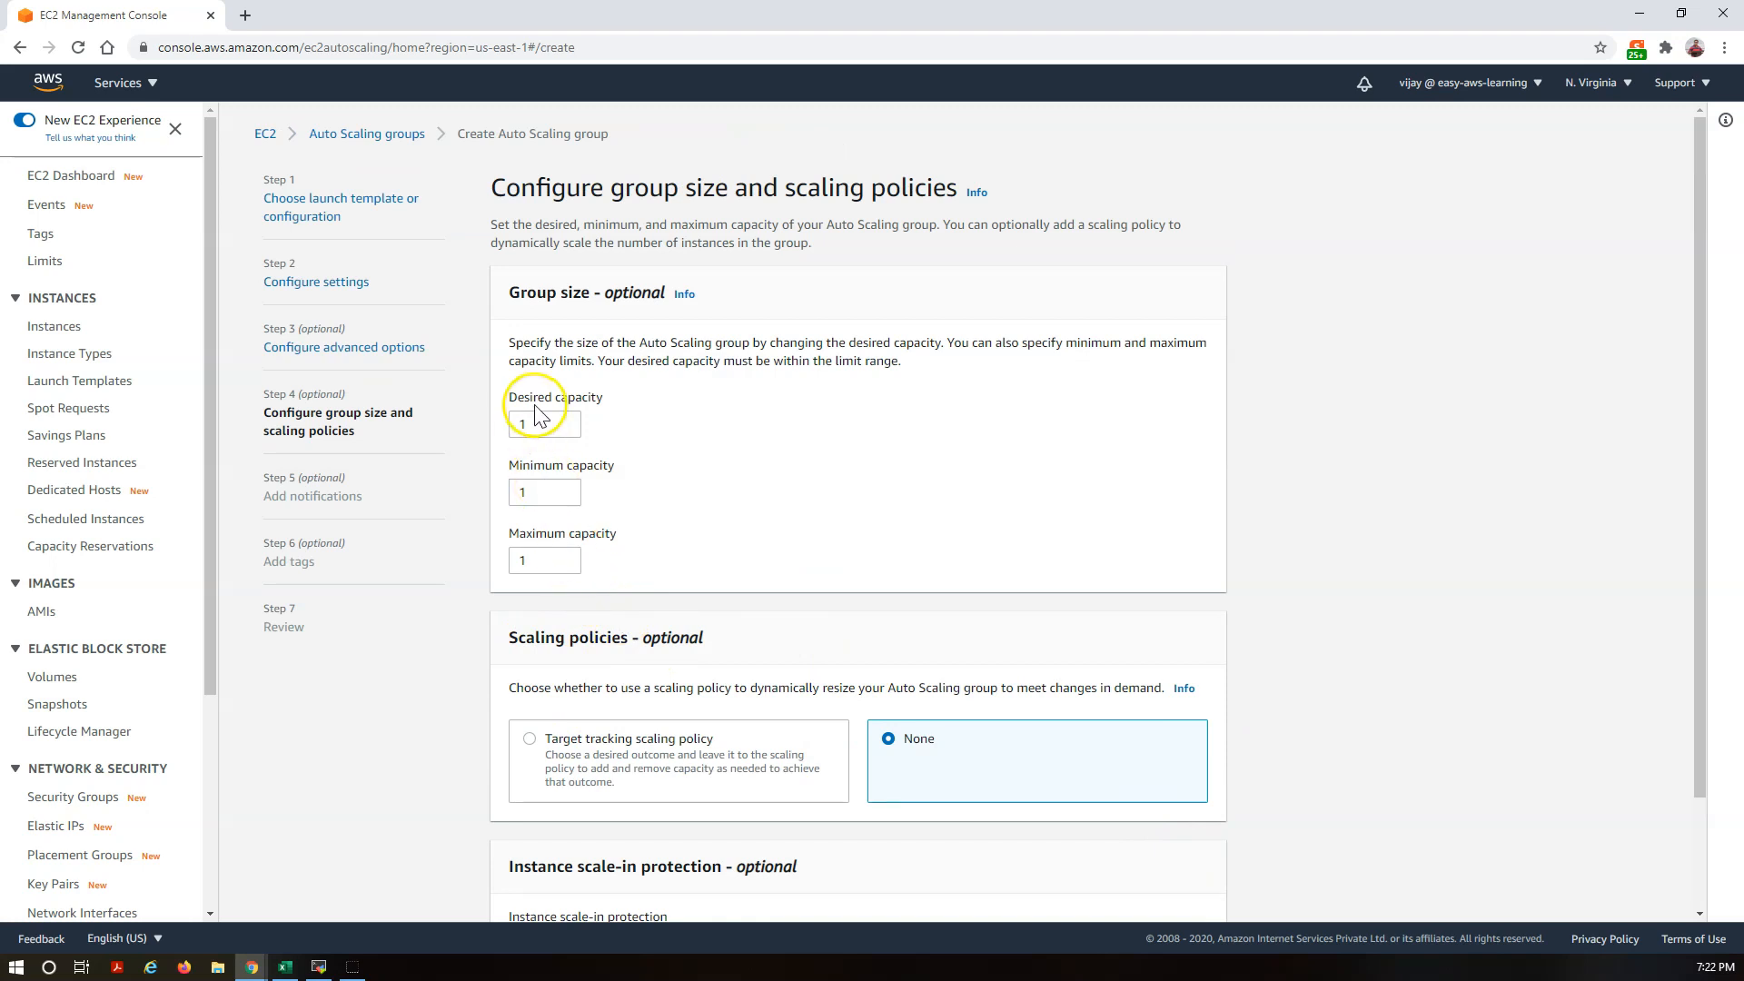
double_click(536, 565)
type("2")
scroll(908, 708, "down", 2)
left_click(1201, 880)
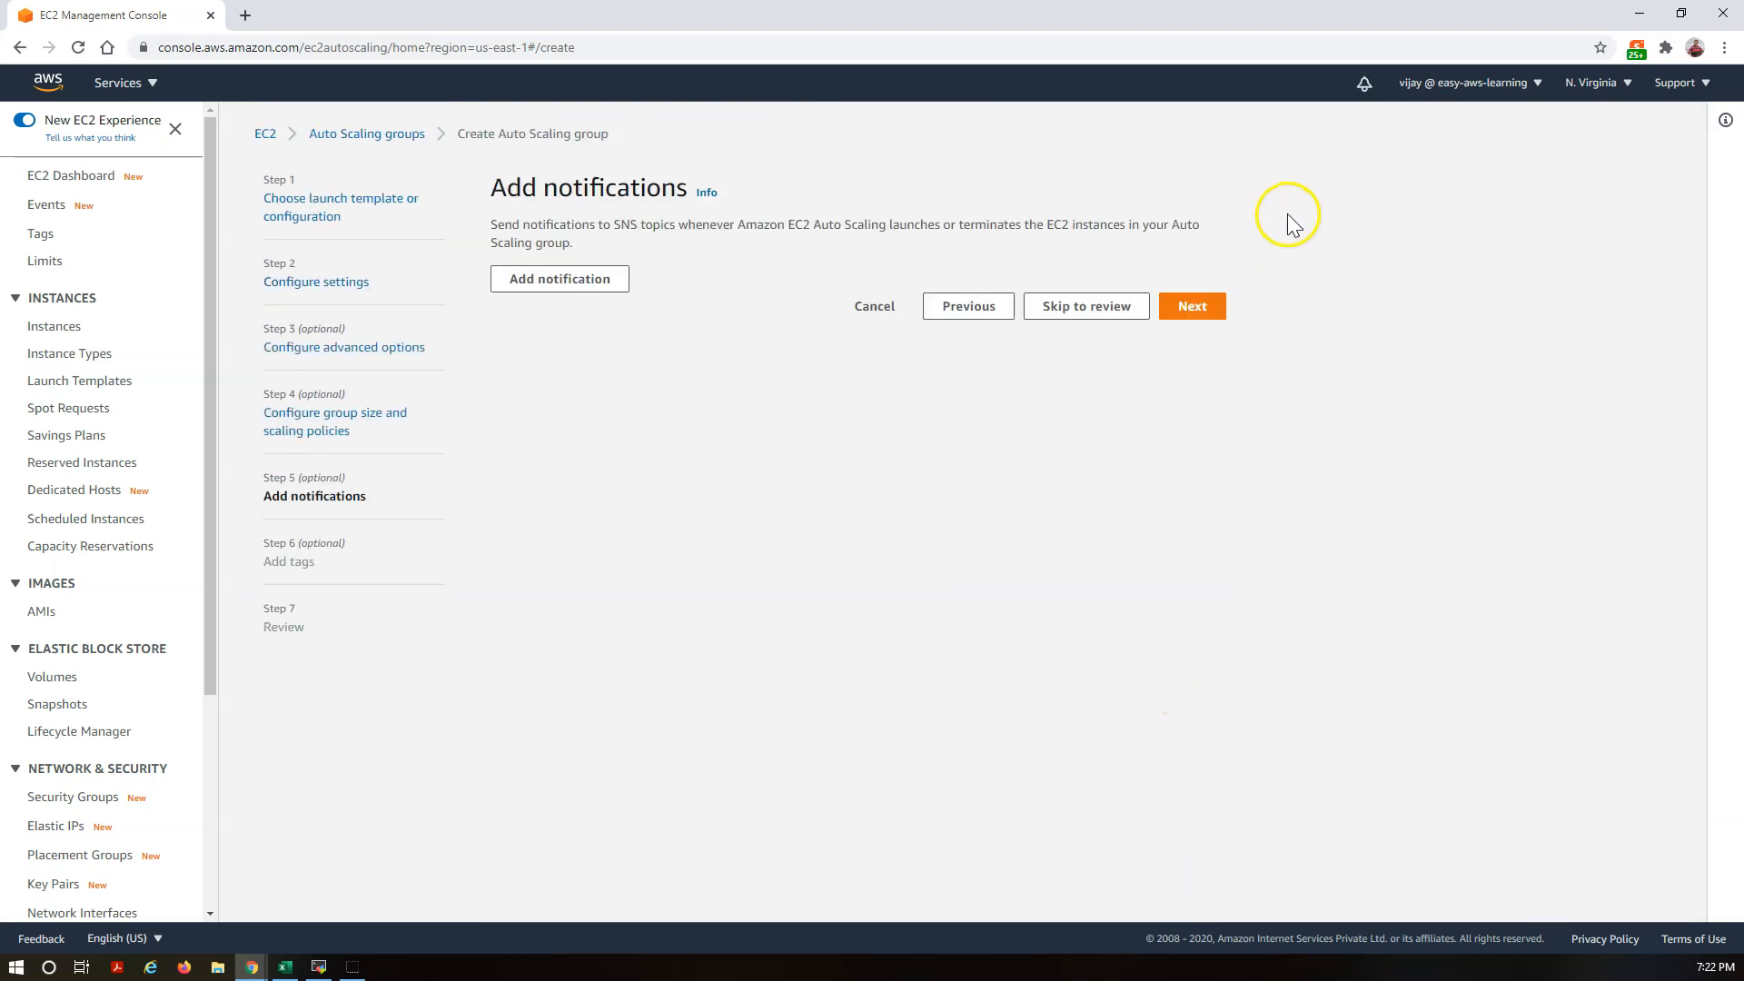
Step: Leave notifications and tags empty, review the configuration, and create the Auto Scaling group
left_click(1203, 309)
left_click(1207, 547)
scroll(1211, 581, "down", 15)
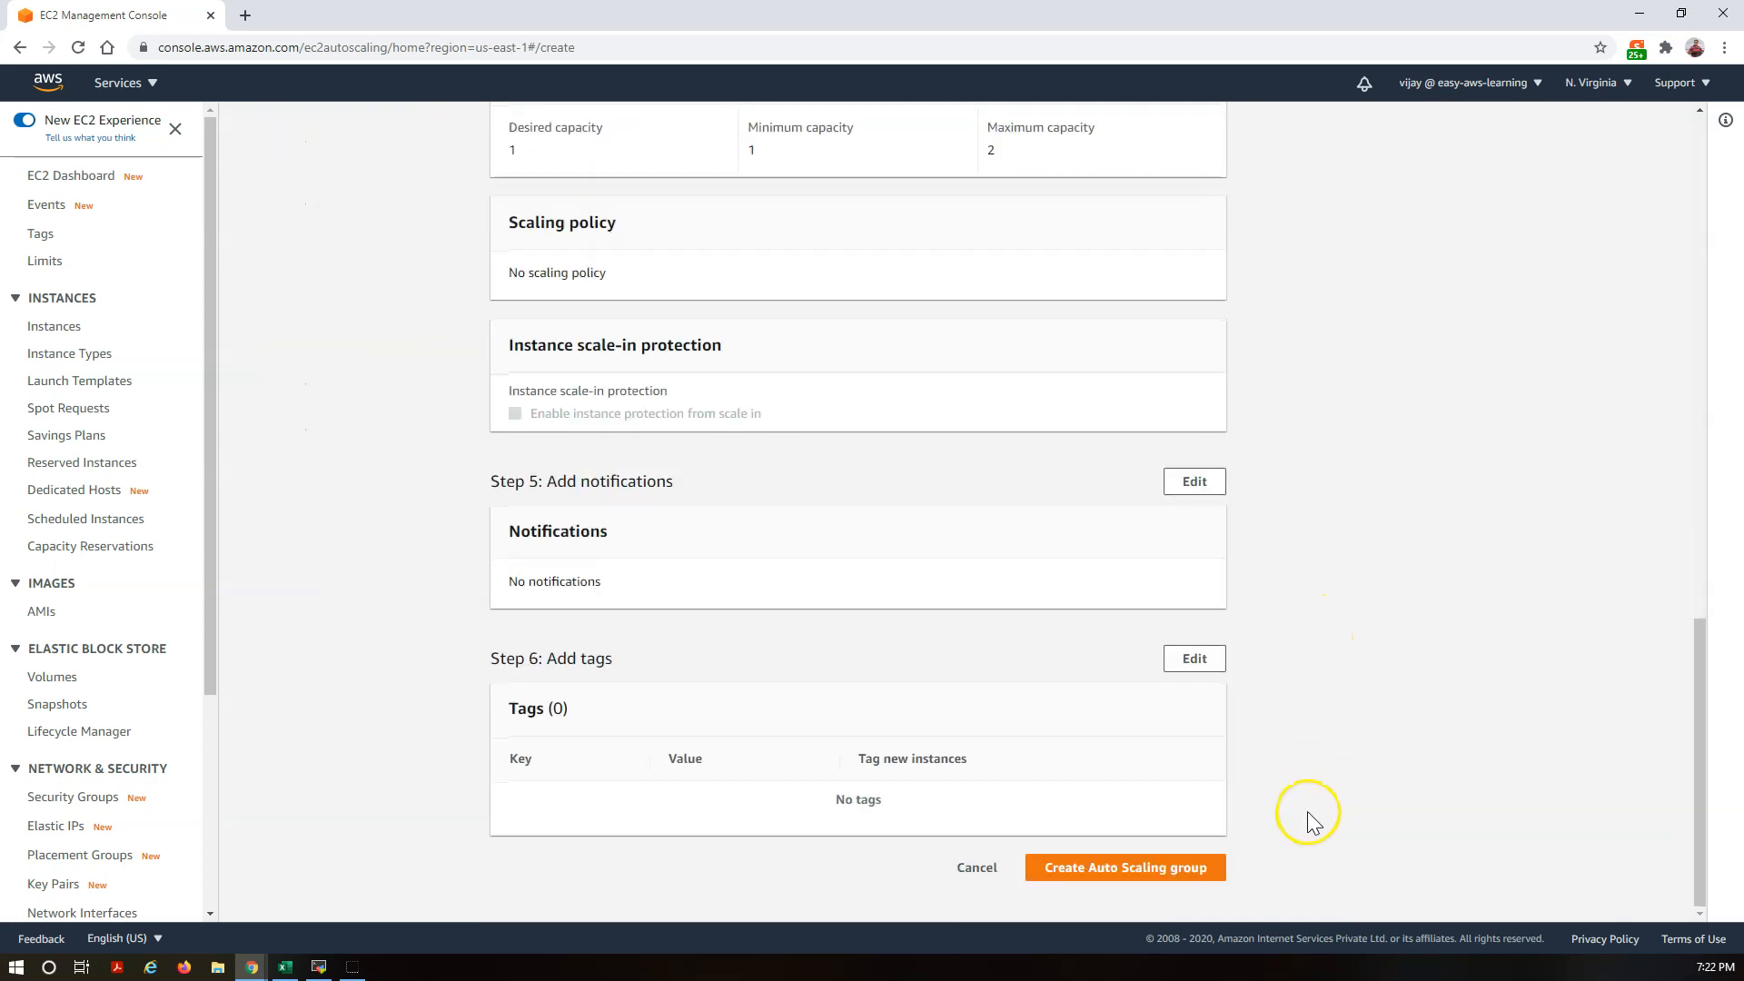
left_click(1100, 867)
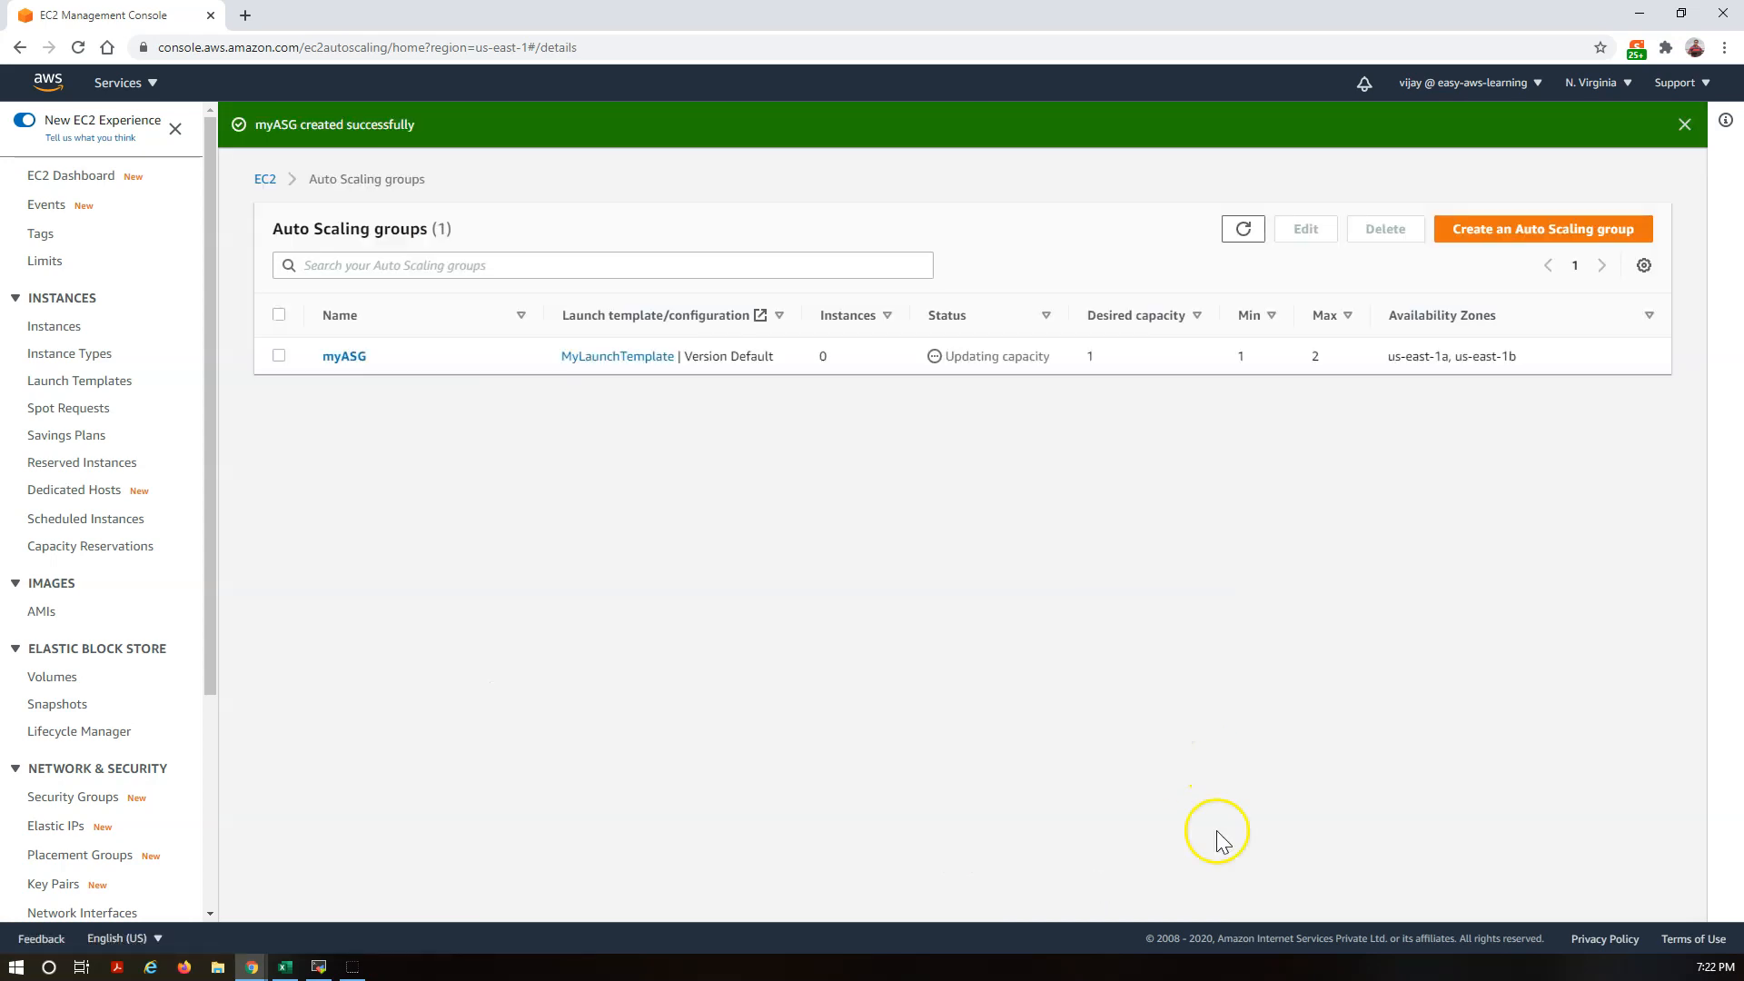
Step: Refresh the Auto Scaling groups list to check the status of myASG and open its details
left_click(1250, 225)
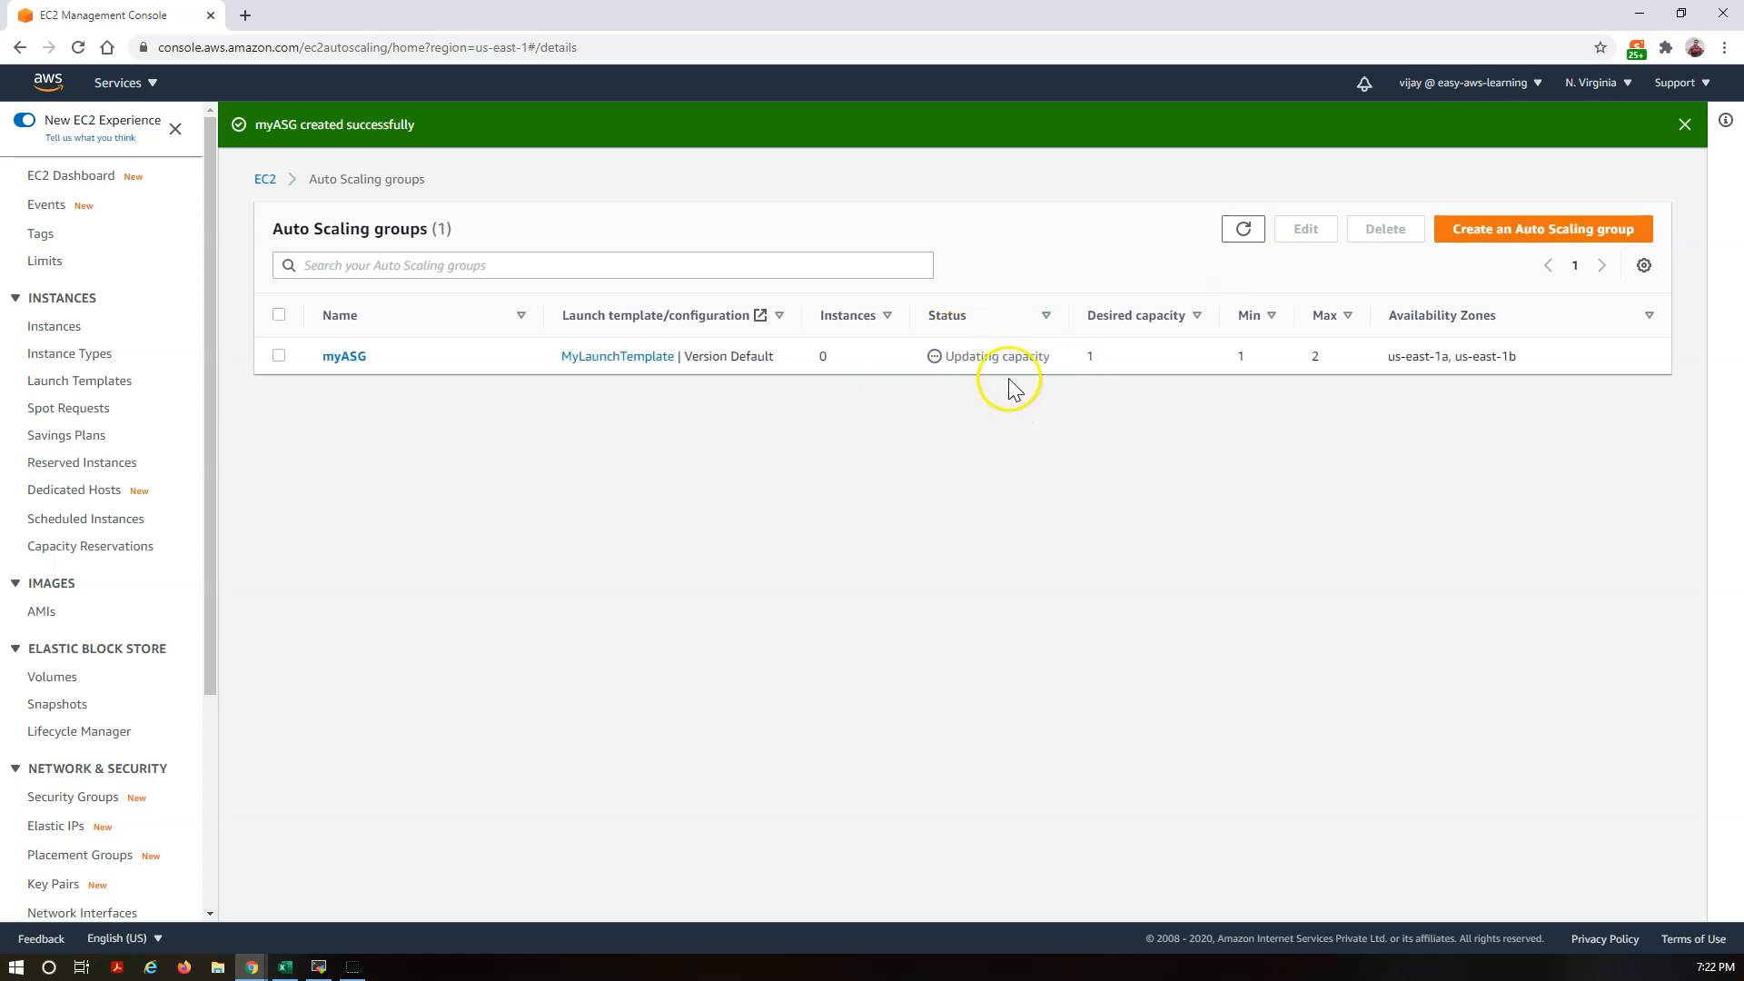
left_click(1050, 354)
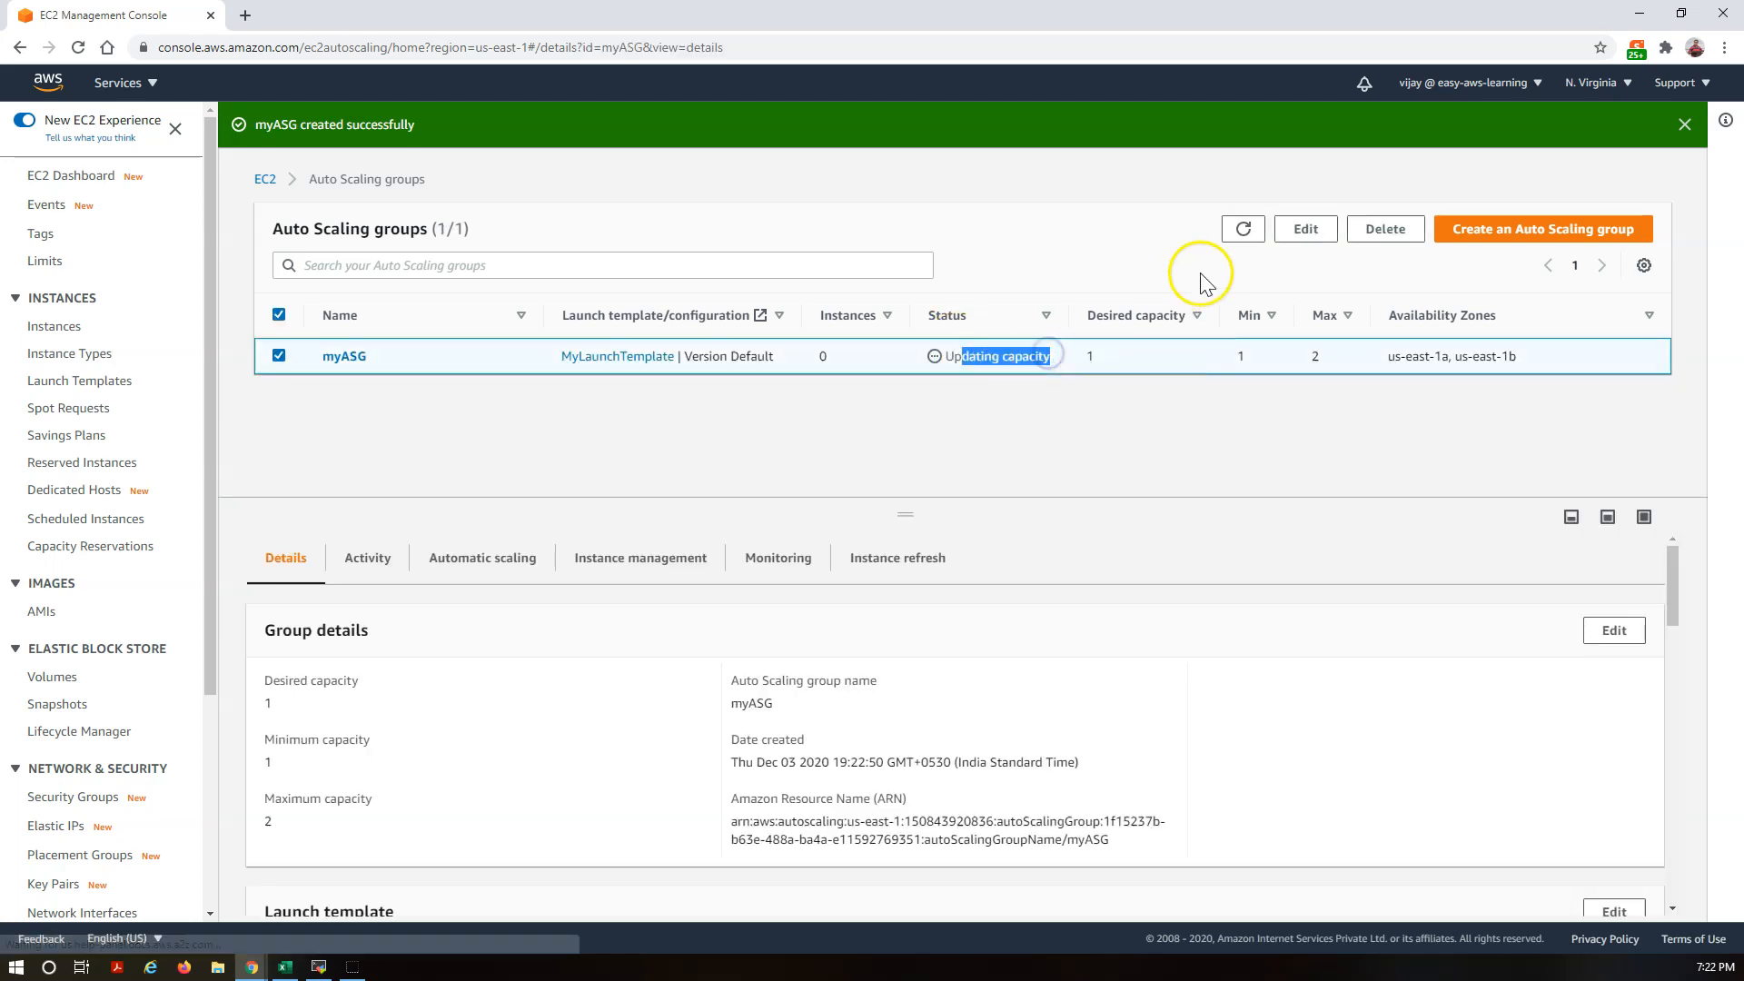
left_click(1241, 228)
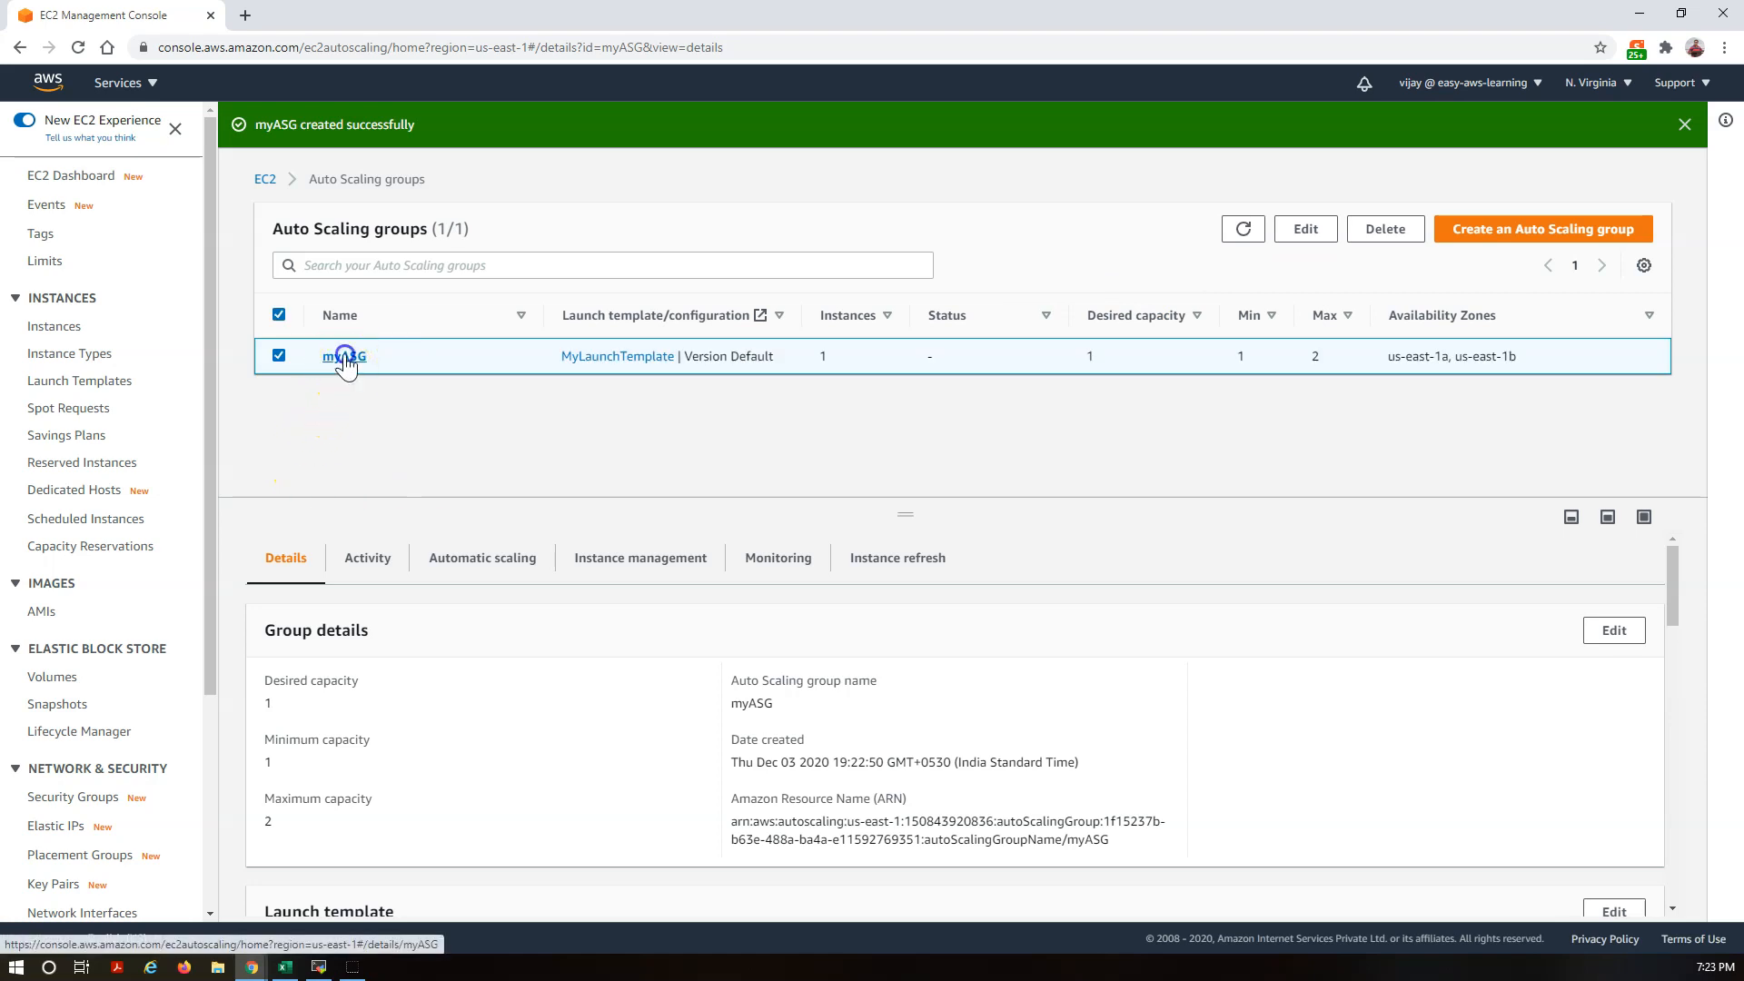
left_click(337, 355)
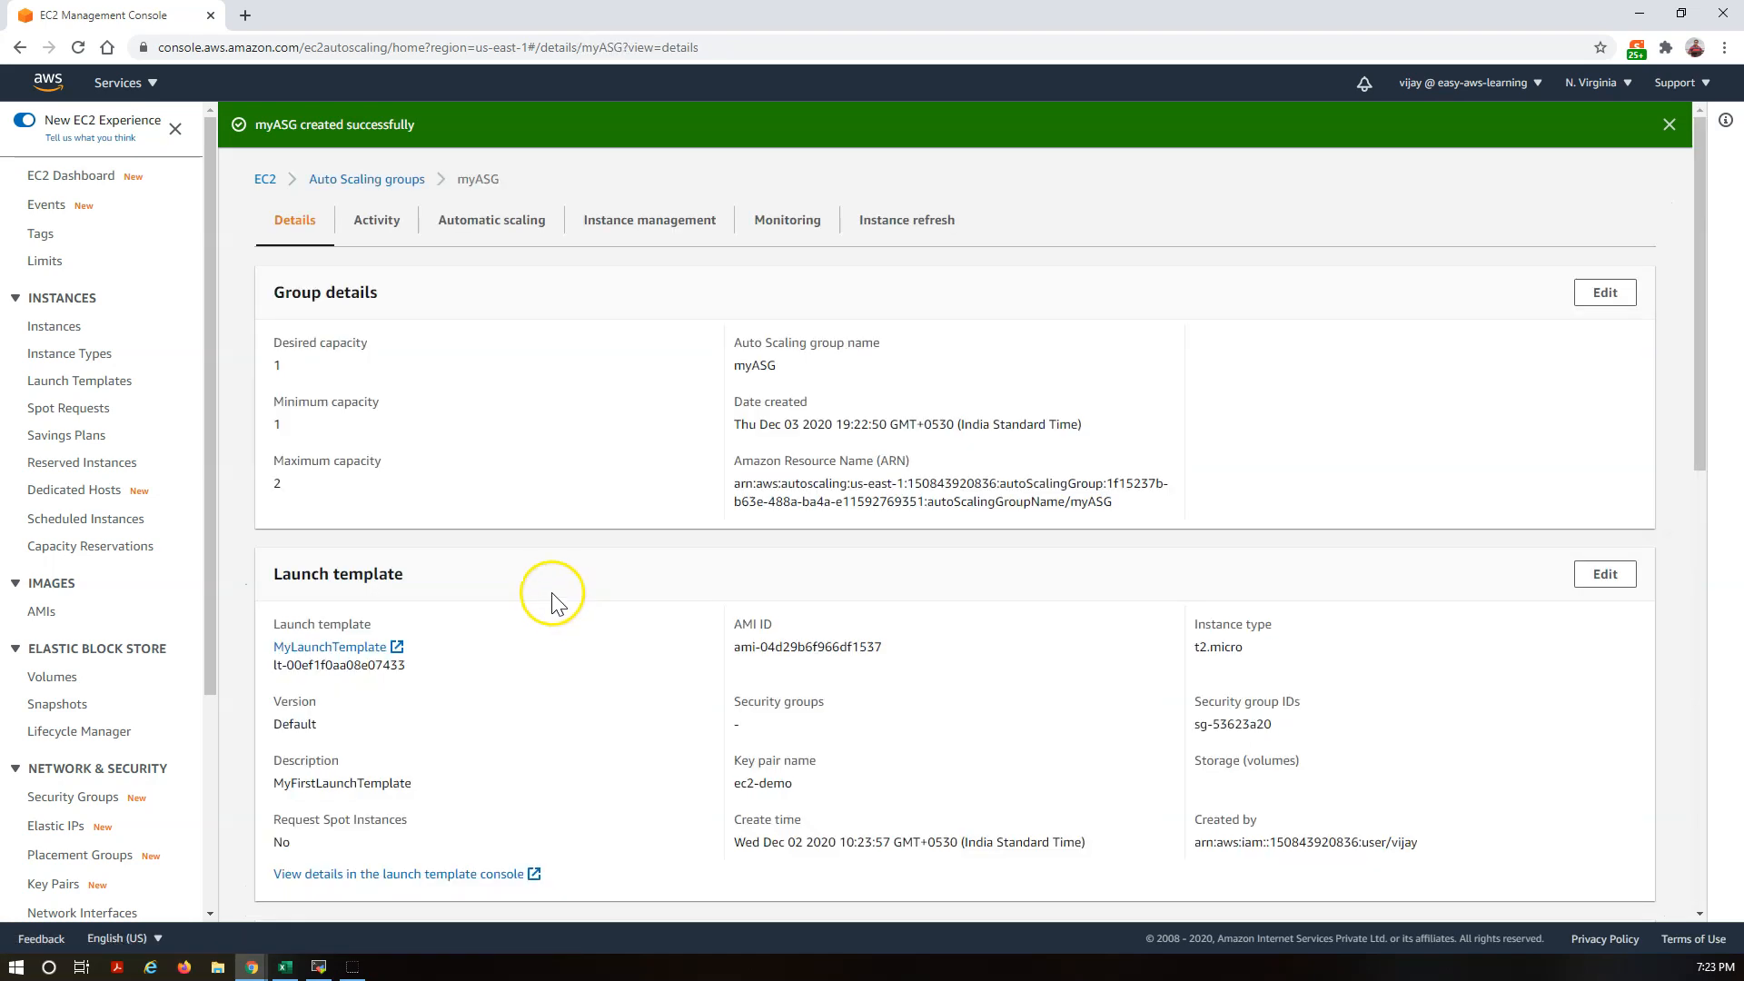
Step: Examine the activity history of myASG and check the launched instance in the EC2 instances list
left_click(379, 229)
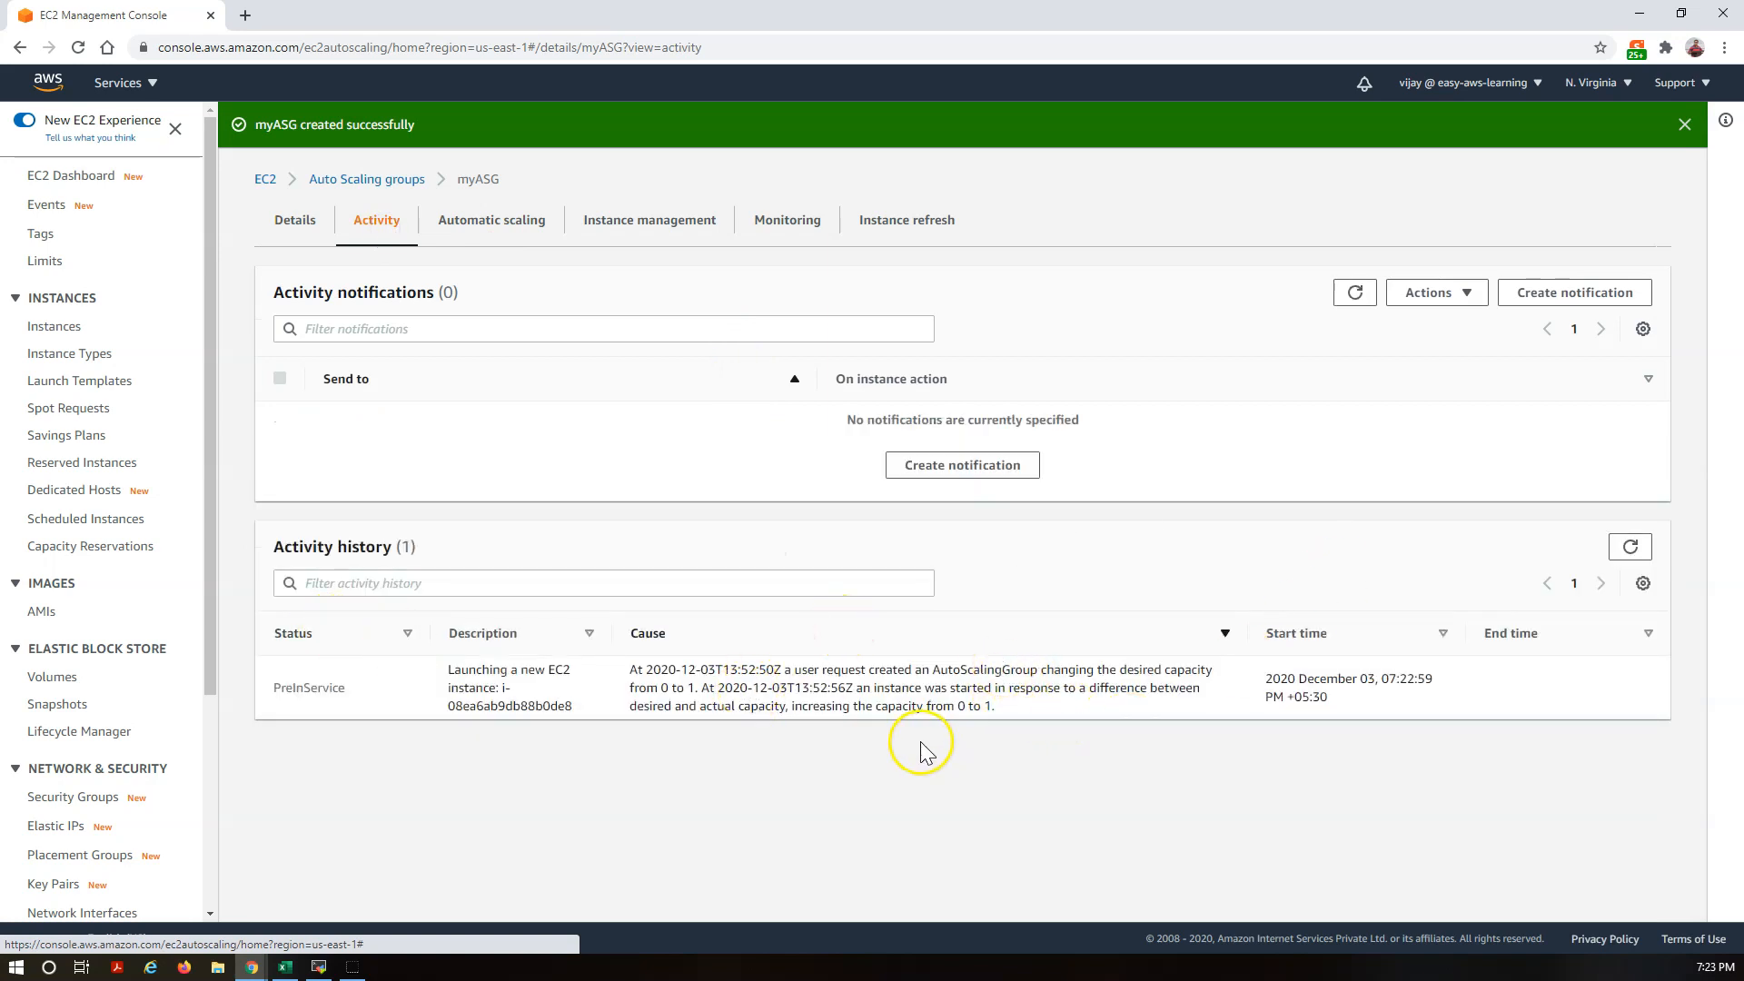
left_click_drag(923, 707, 996, 707)
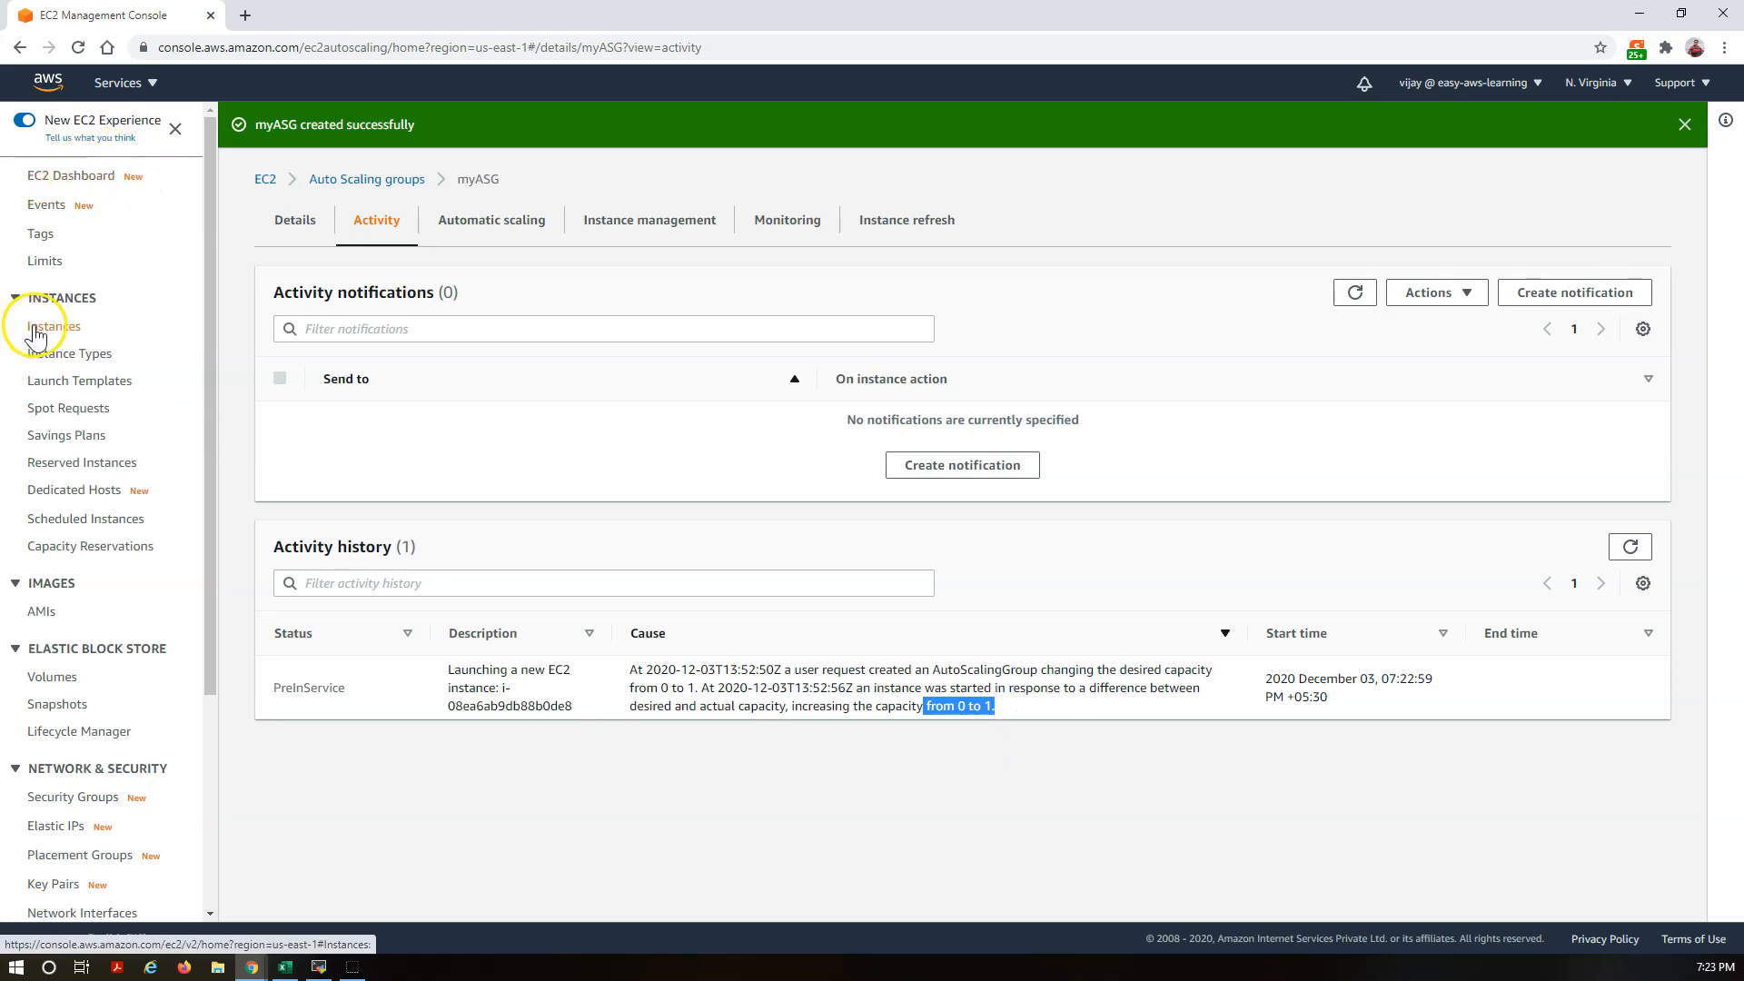
left_click(289, 13)
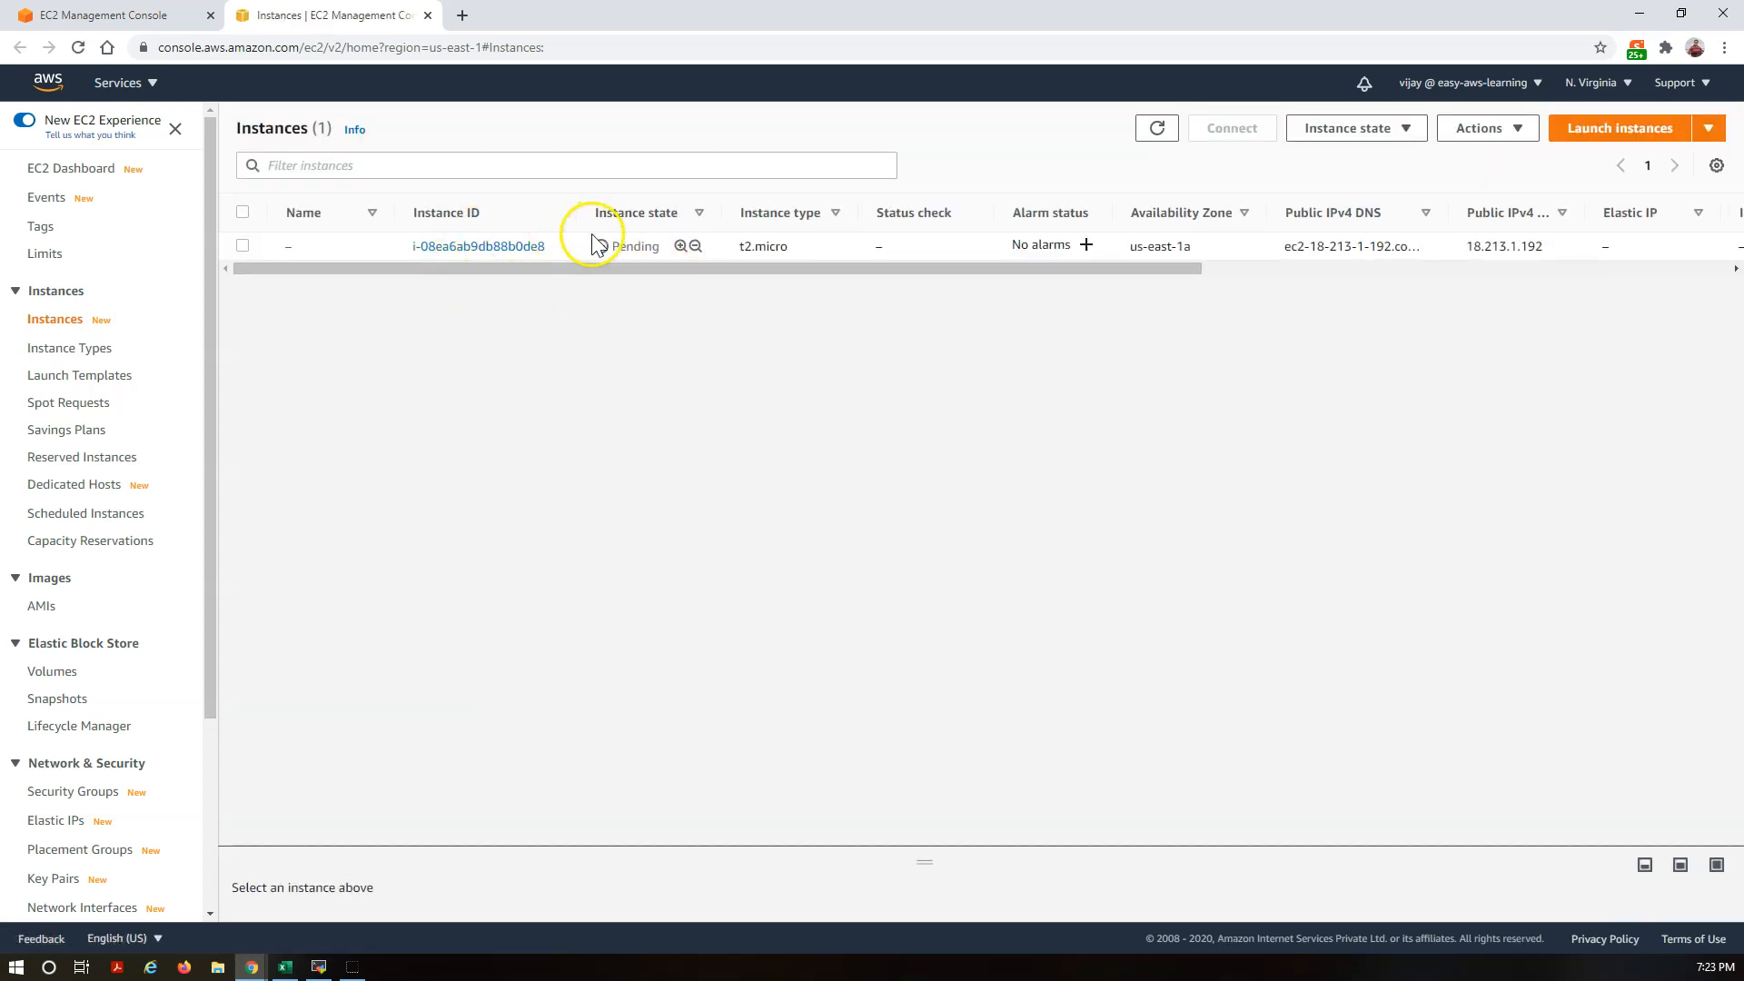
left_click(127, 14)
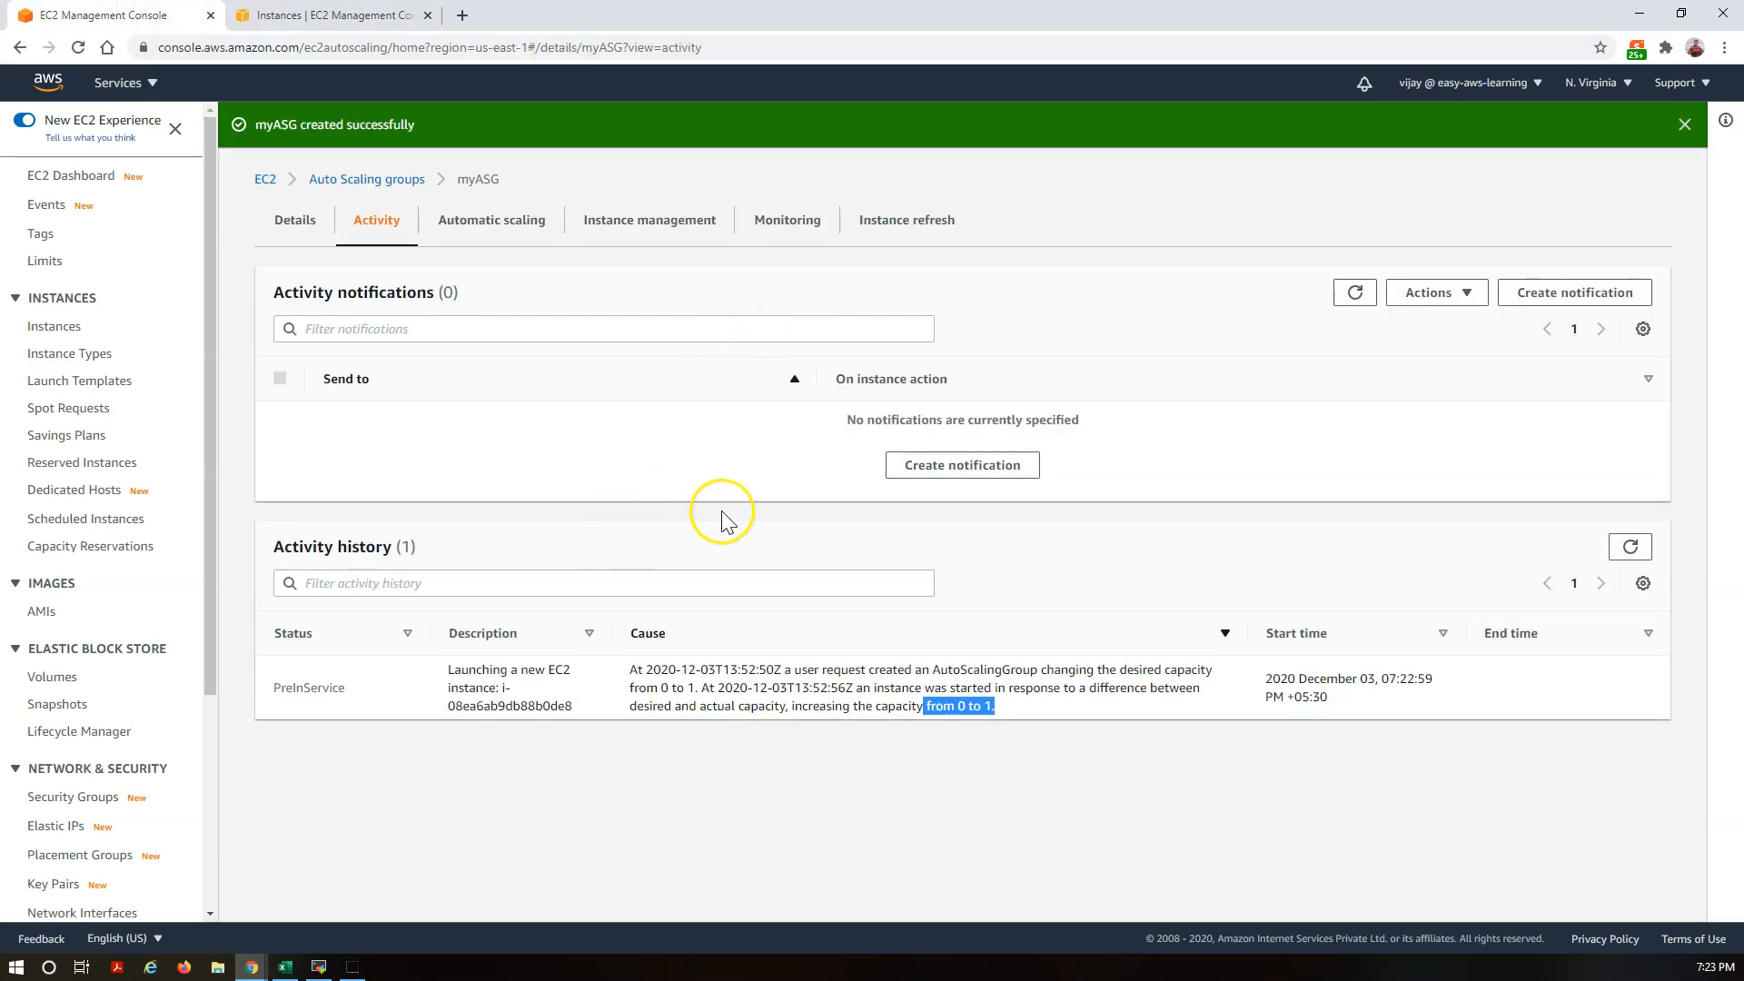
Step: Open the automatic scaling settings of myASG and examine the scaling policies and scheduled actions sections
left_click(491, 229)
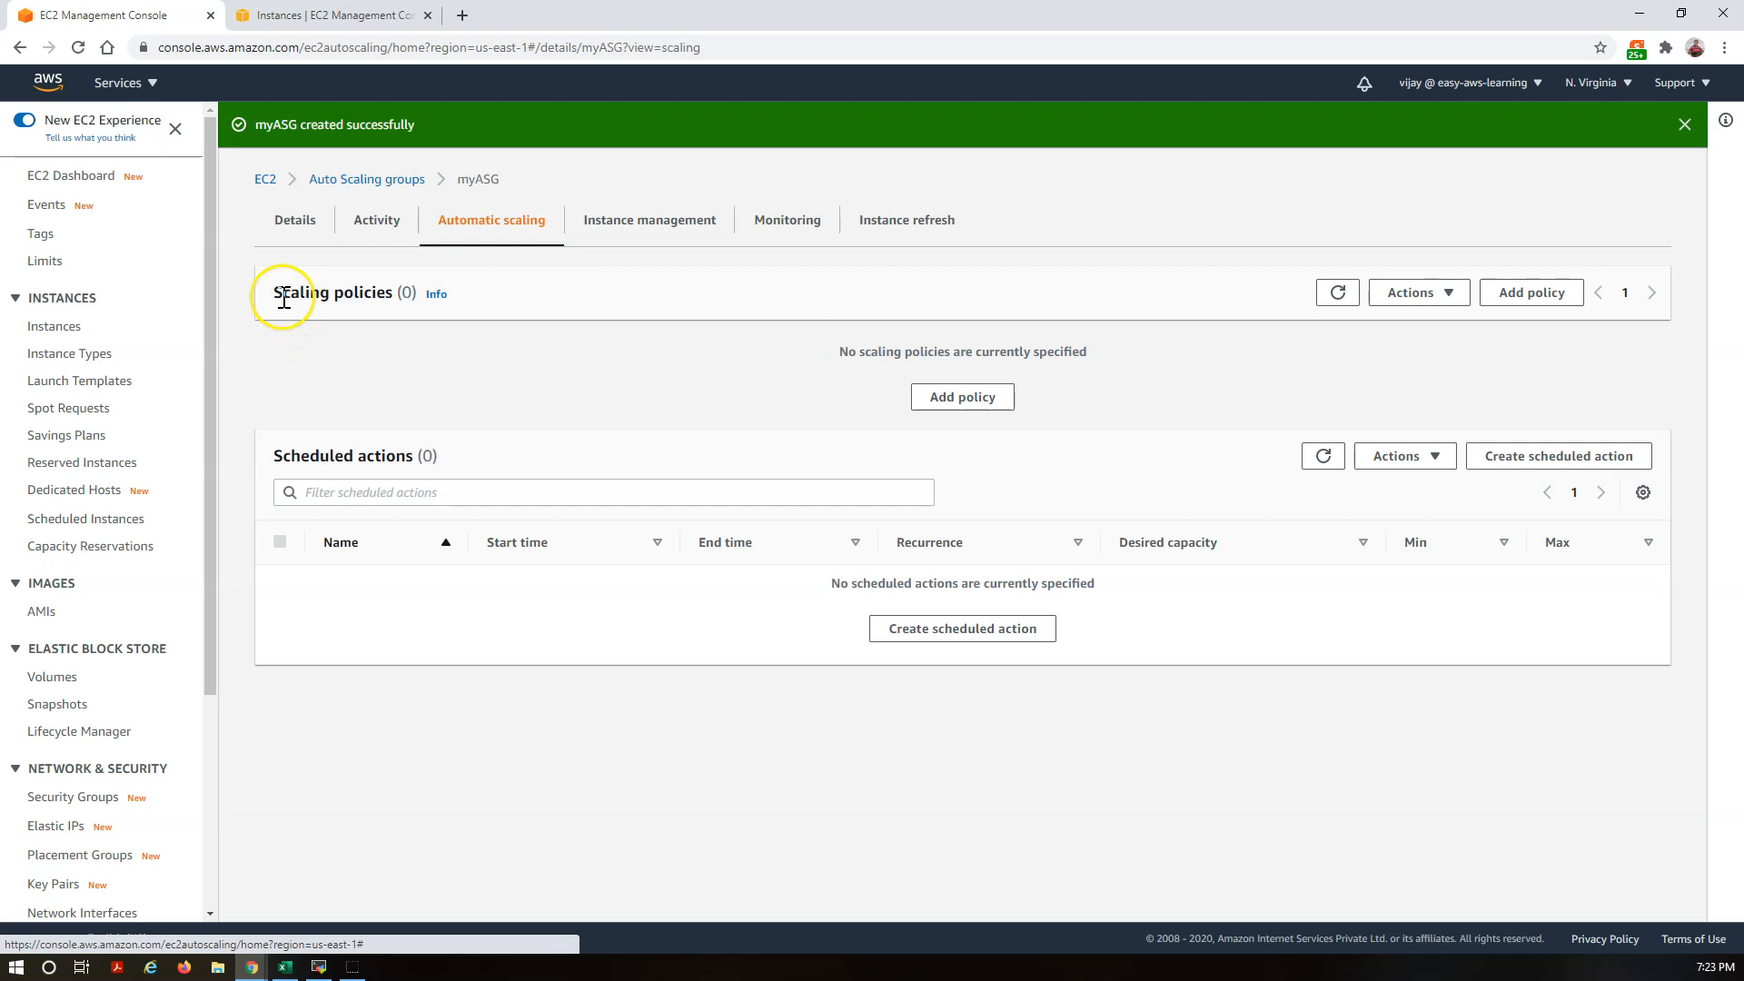
left_click_drag(286, 292, 393, 295)
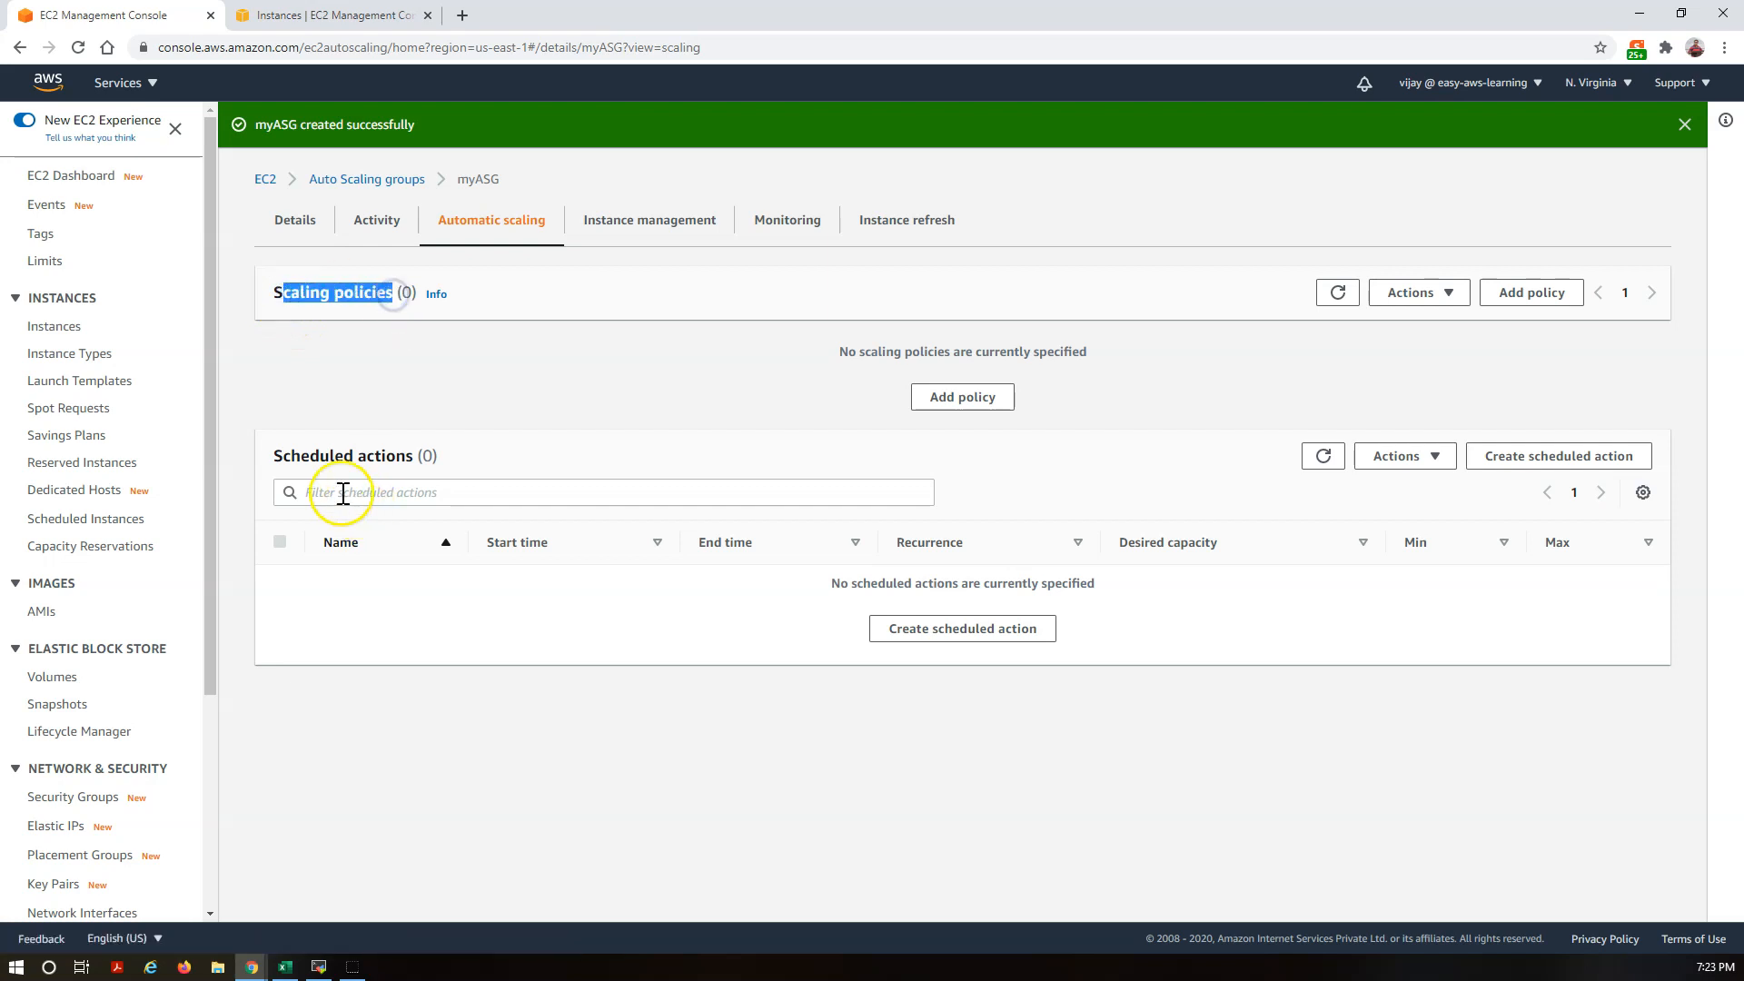
left_click_drag(285, 462, 400, 455)
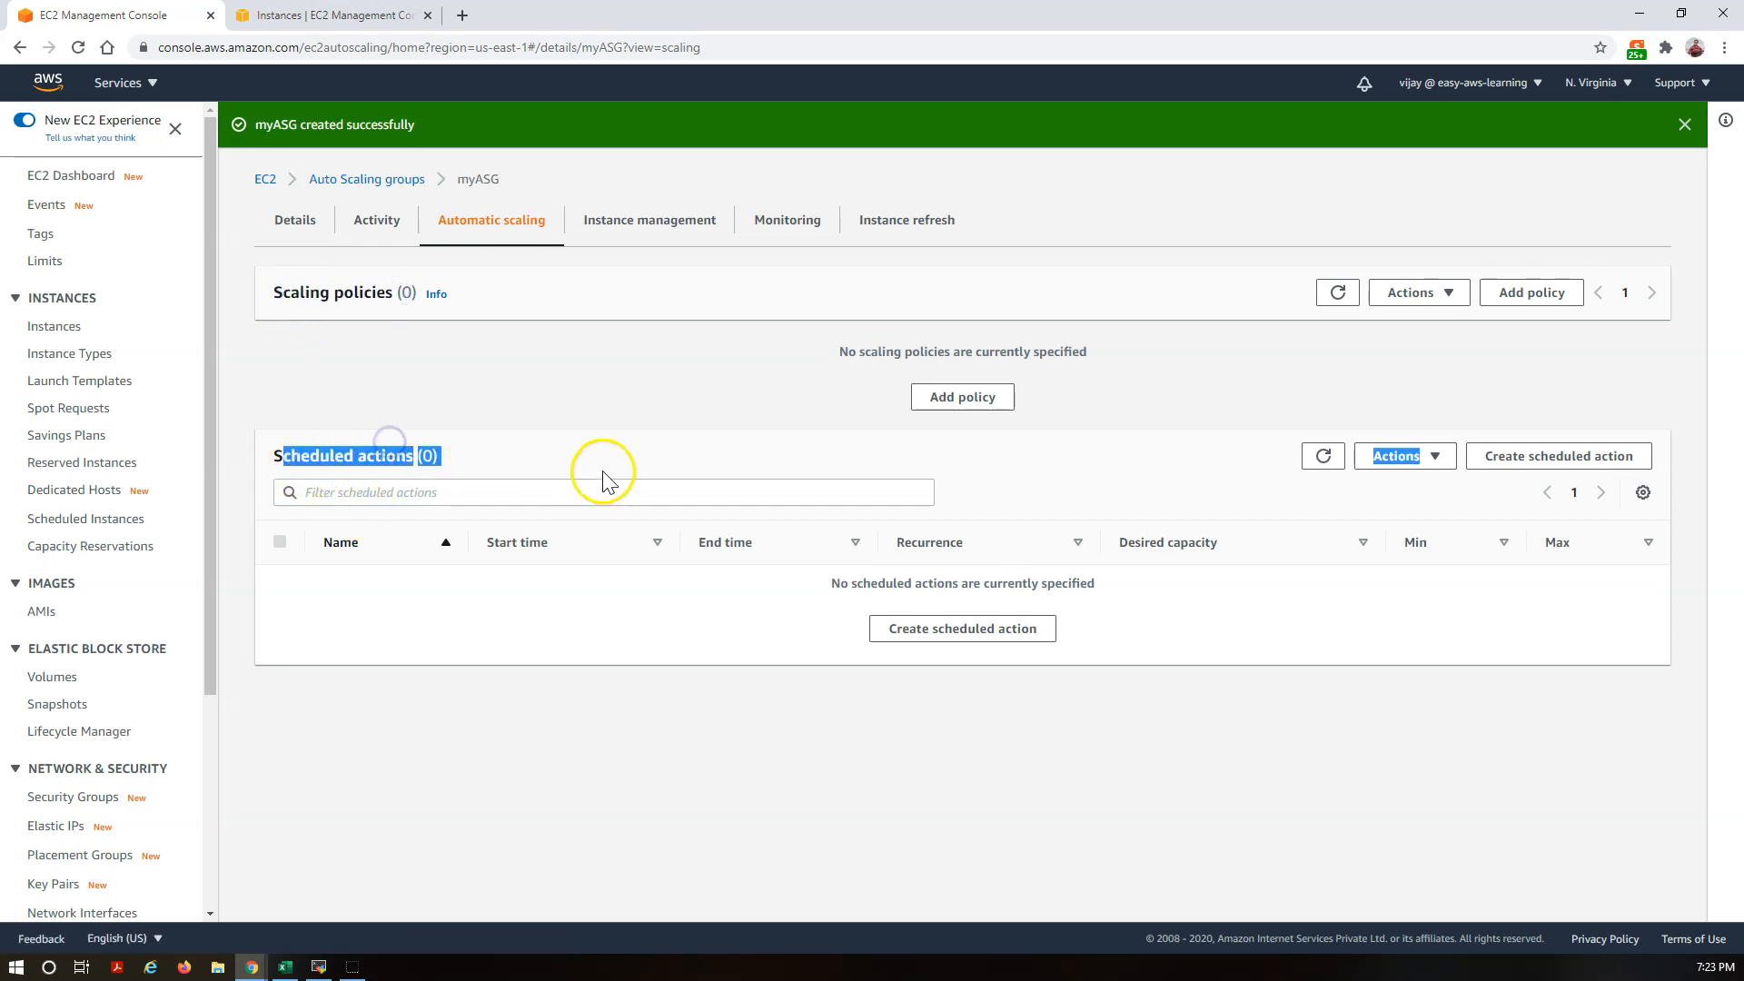
Step: Start a new scaling policy for myASG with the policy type Target tracking scaling
left_click(938, 402)
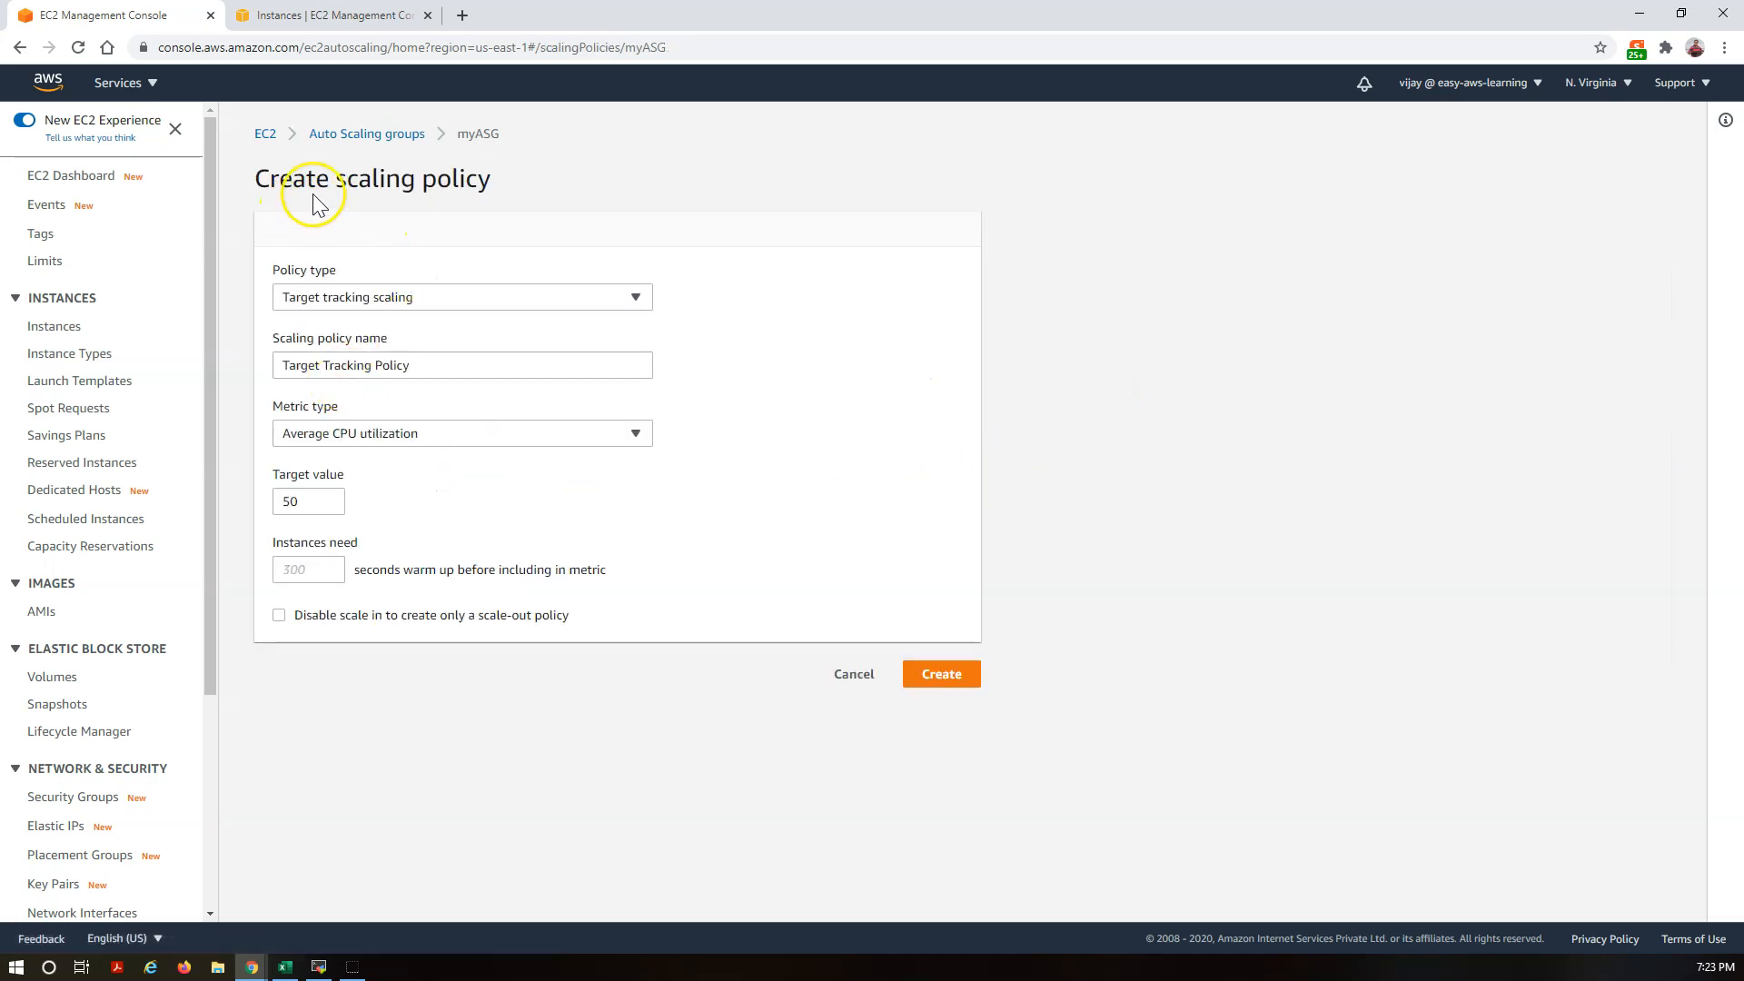
left_click_drag(279, 180, 490, 163)
left_click(460, 242)
left_click(413, 297)
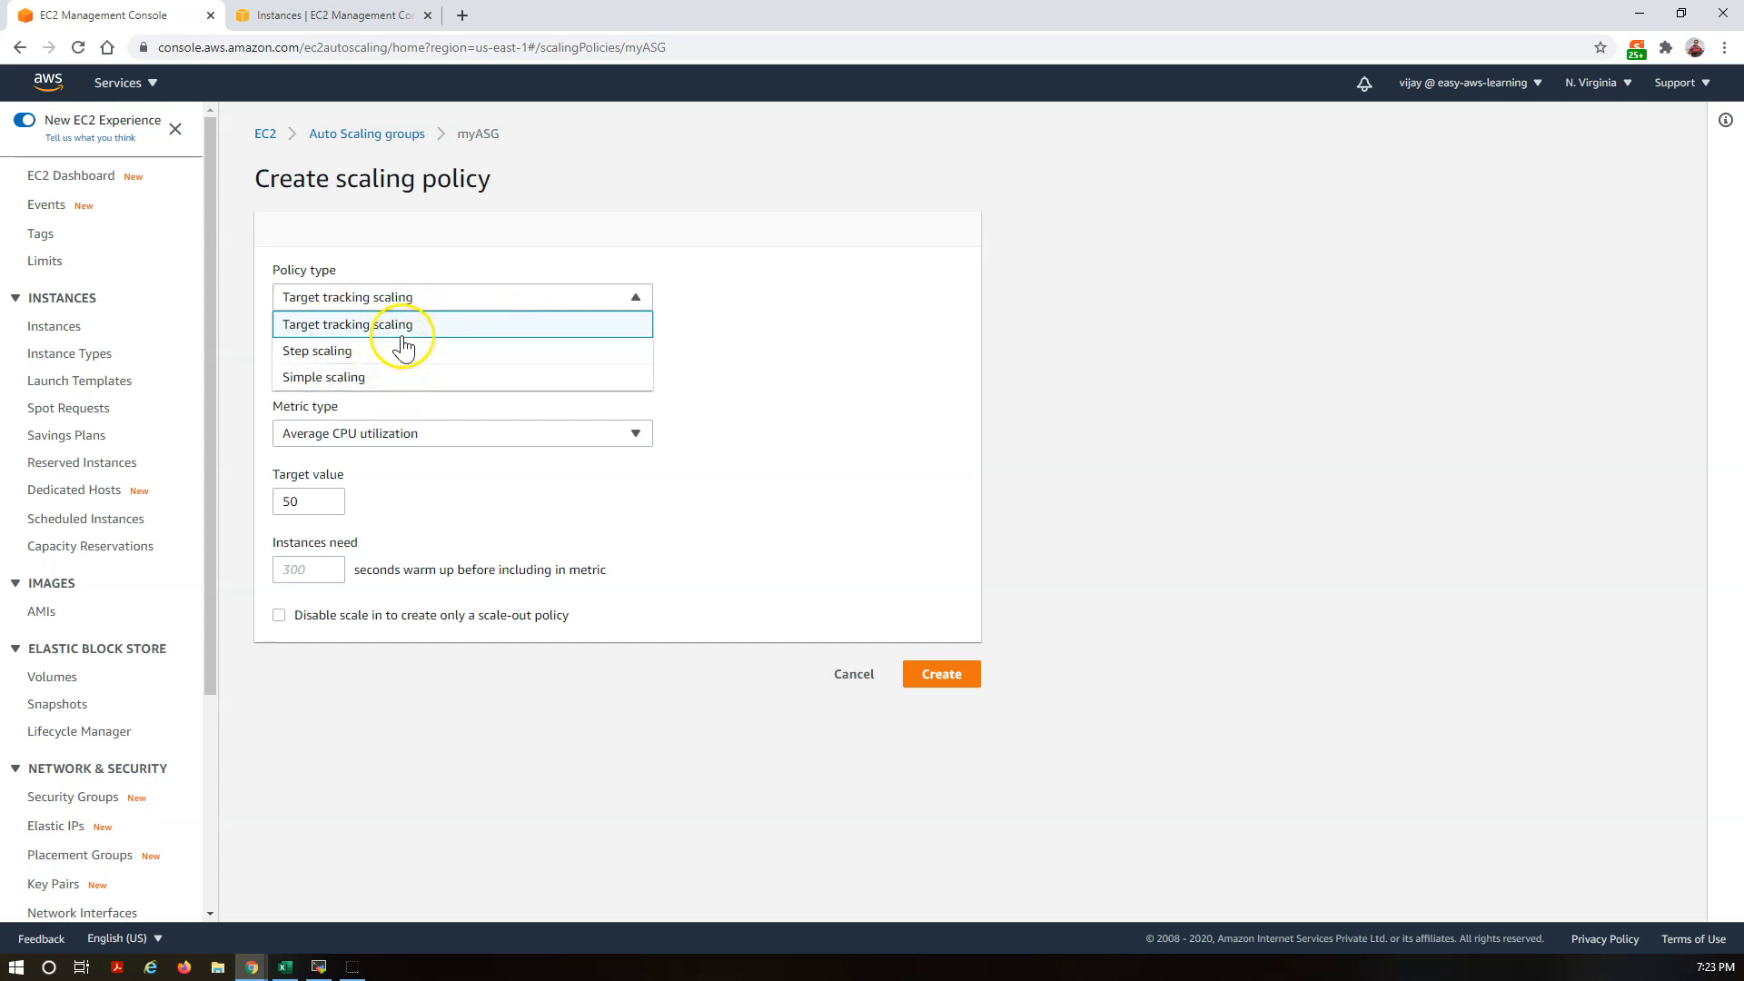
left_click(405, 327)
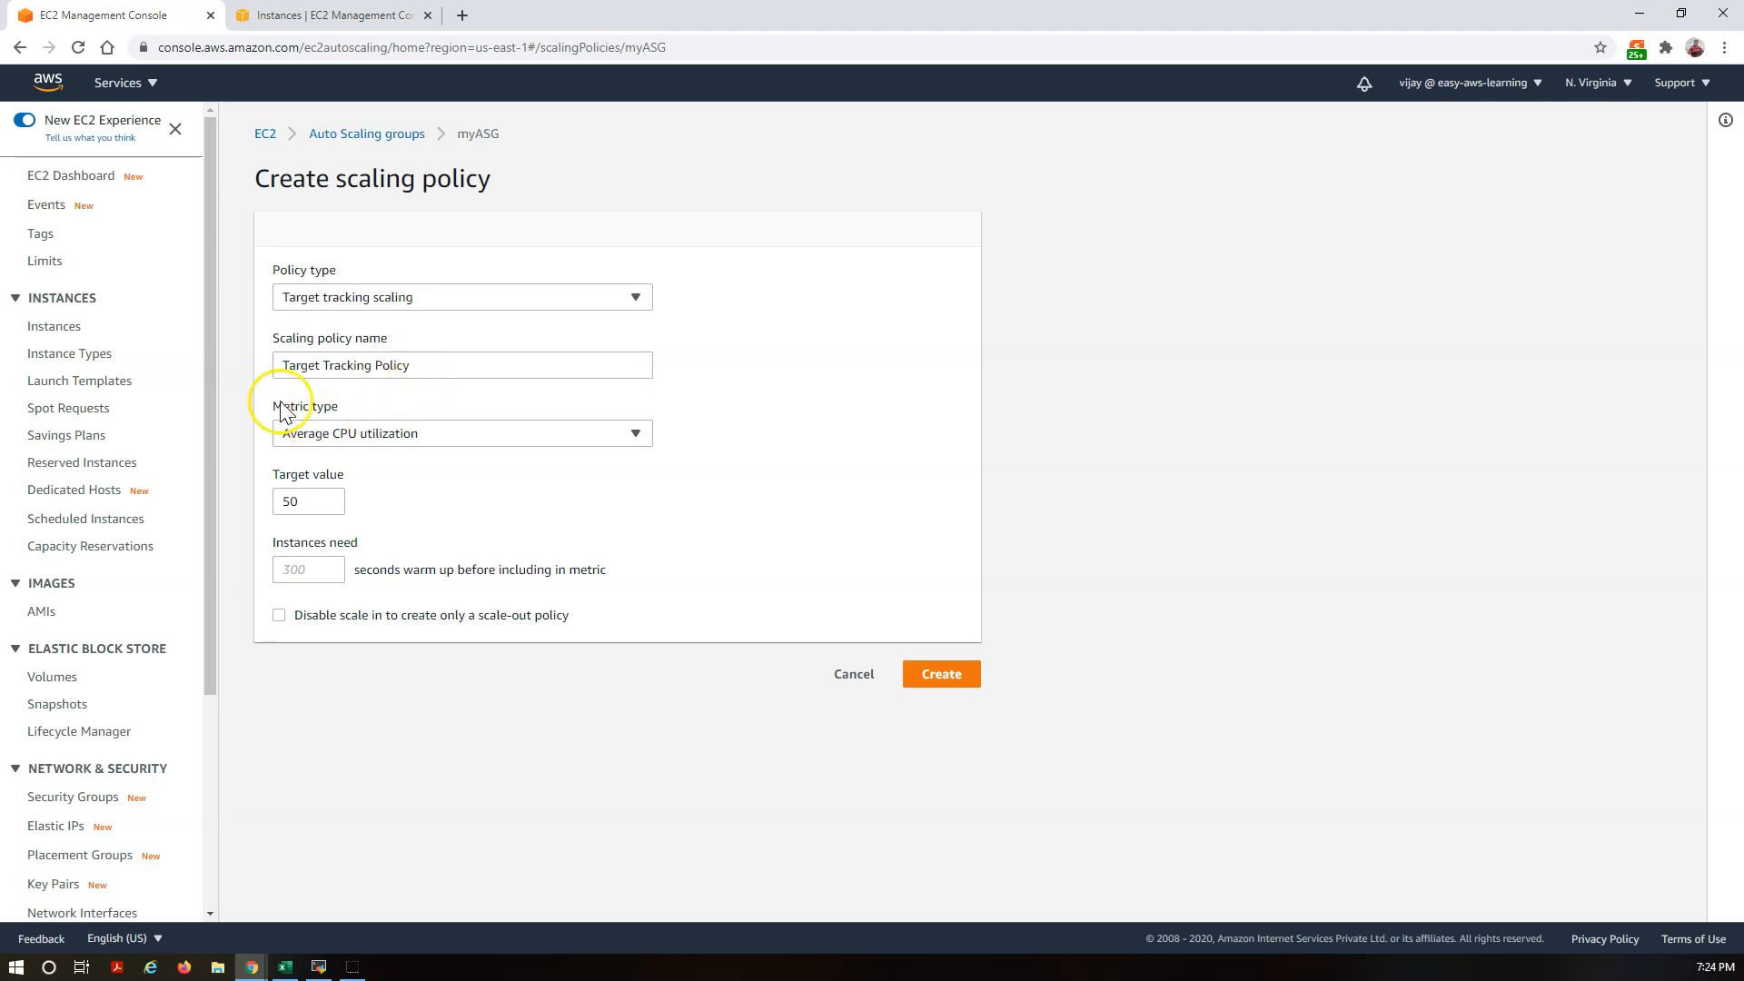
Step: Use Average CPU utilization with a target value of 50, set the instance warm-up to 50 seconds, and create the policy
left_click_drag(271, 406, 363, 402)
left_click(350, 440)
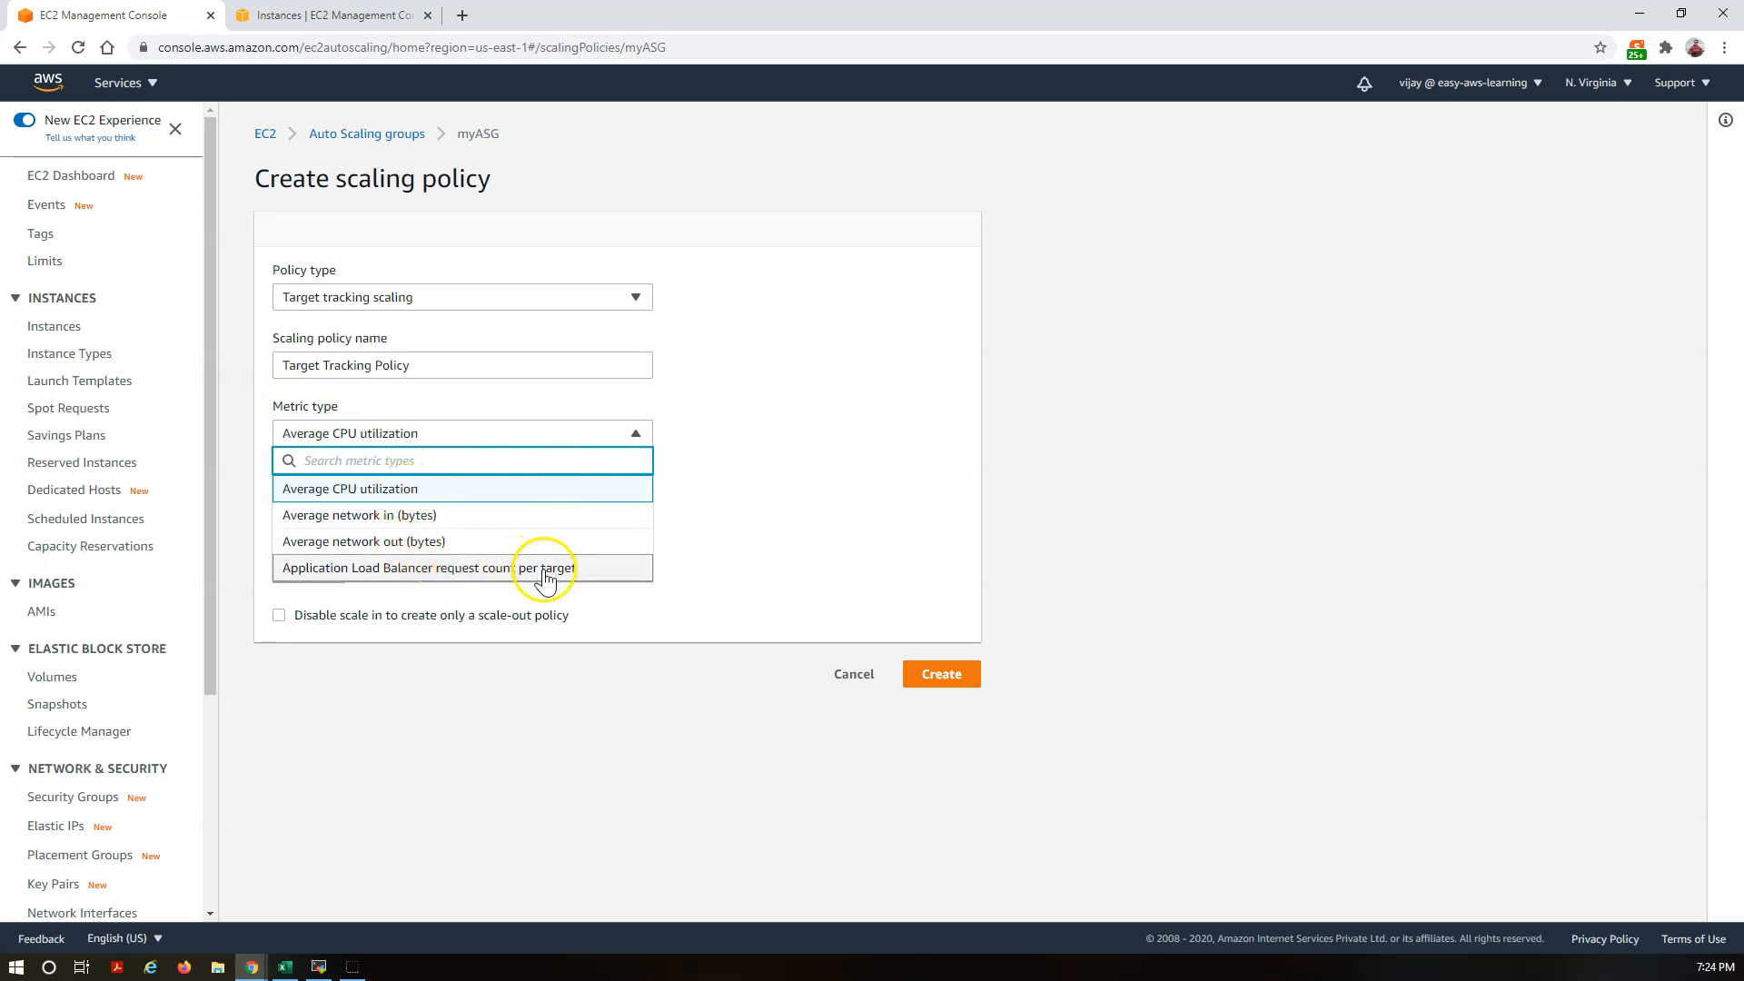
left_click(416, 493)
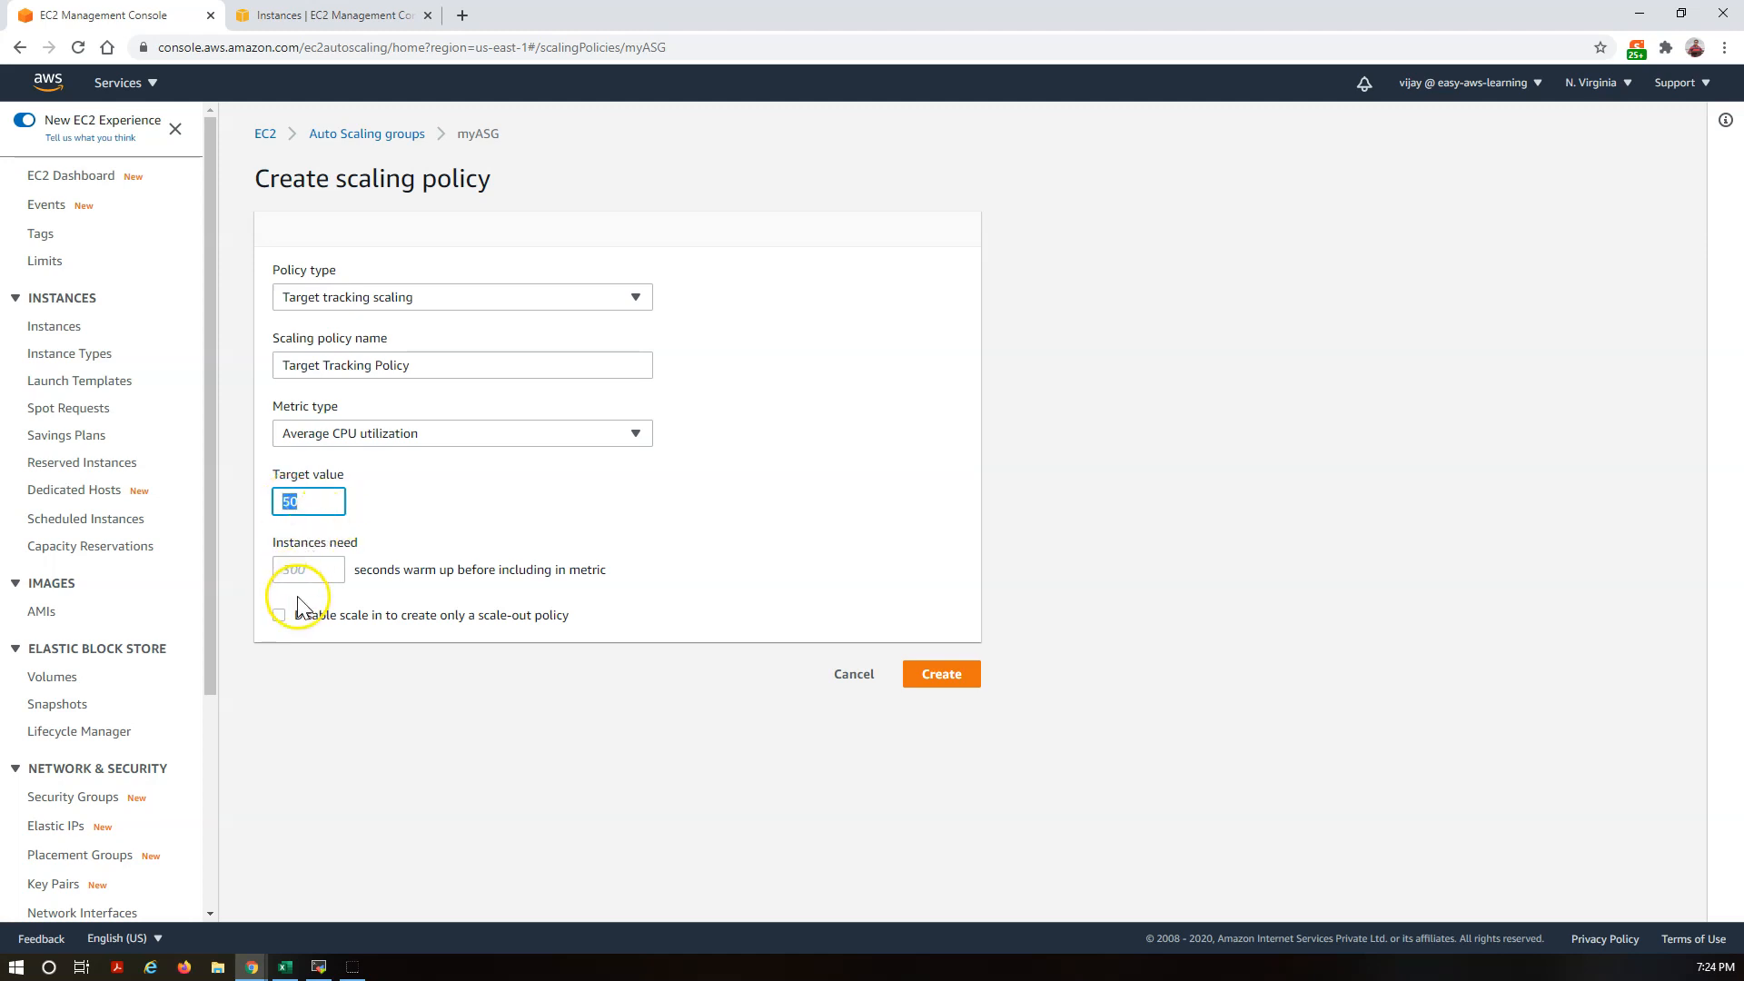
left_click(308, 573)
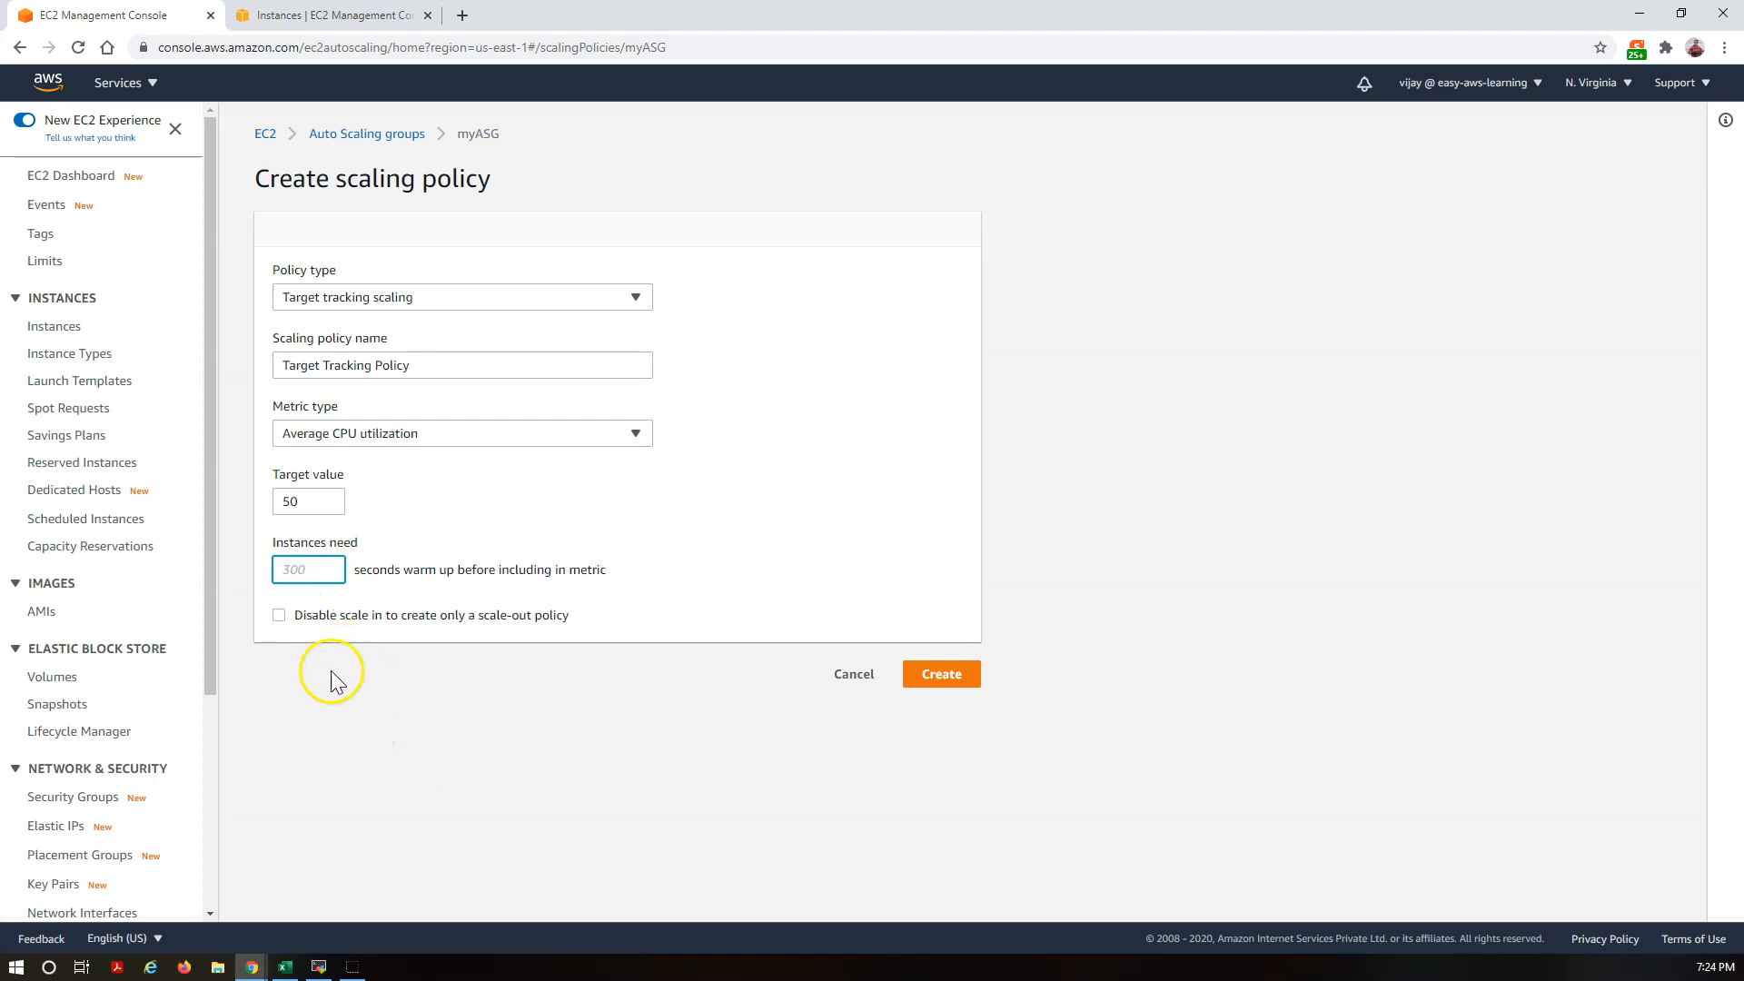
type("50")
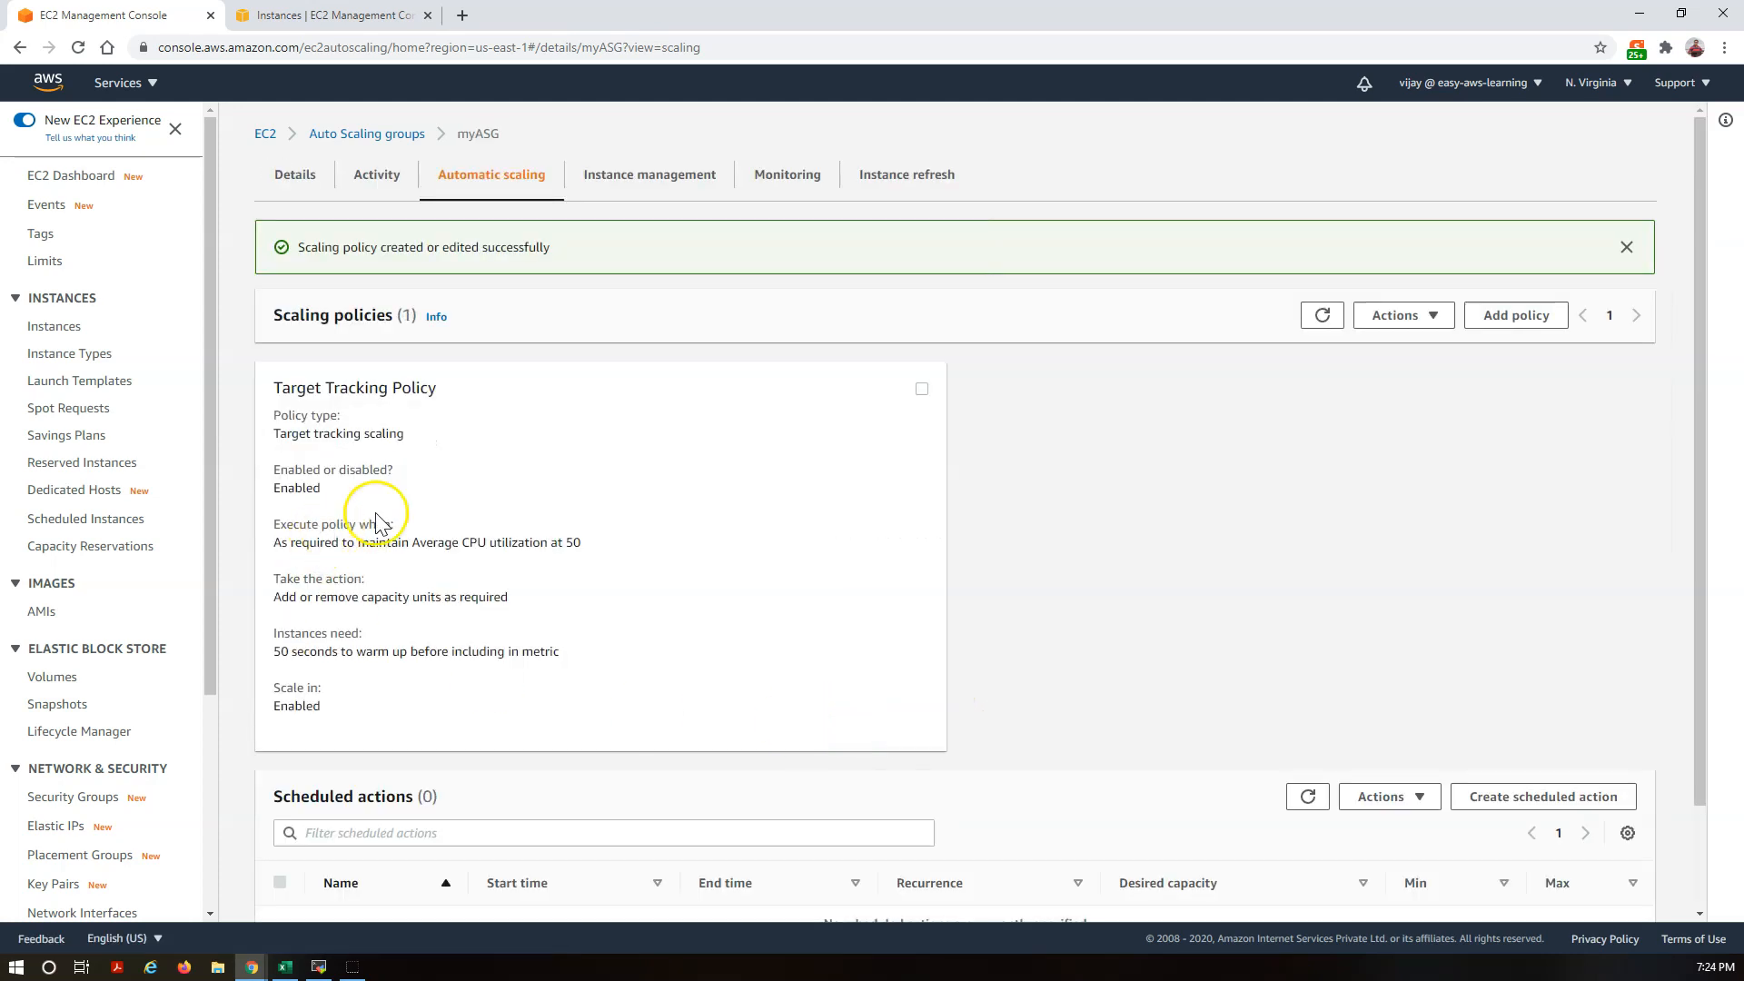
Step: Review the Target Tracking Policy's settings, select the policy, and show the actions available for it
scroll(368, 490, "down", 2)
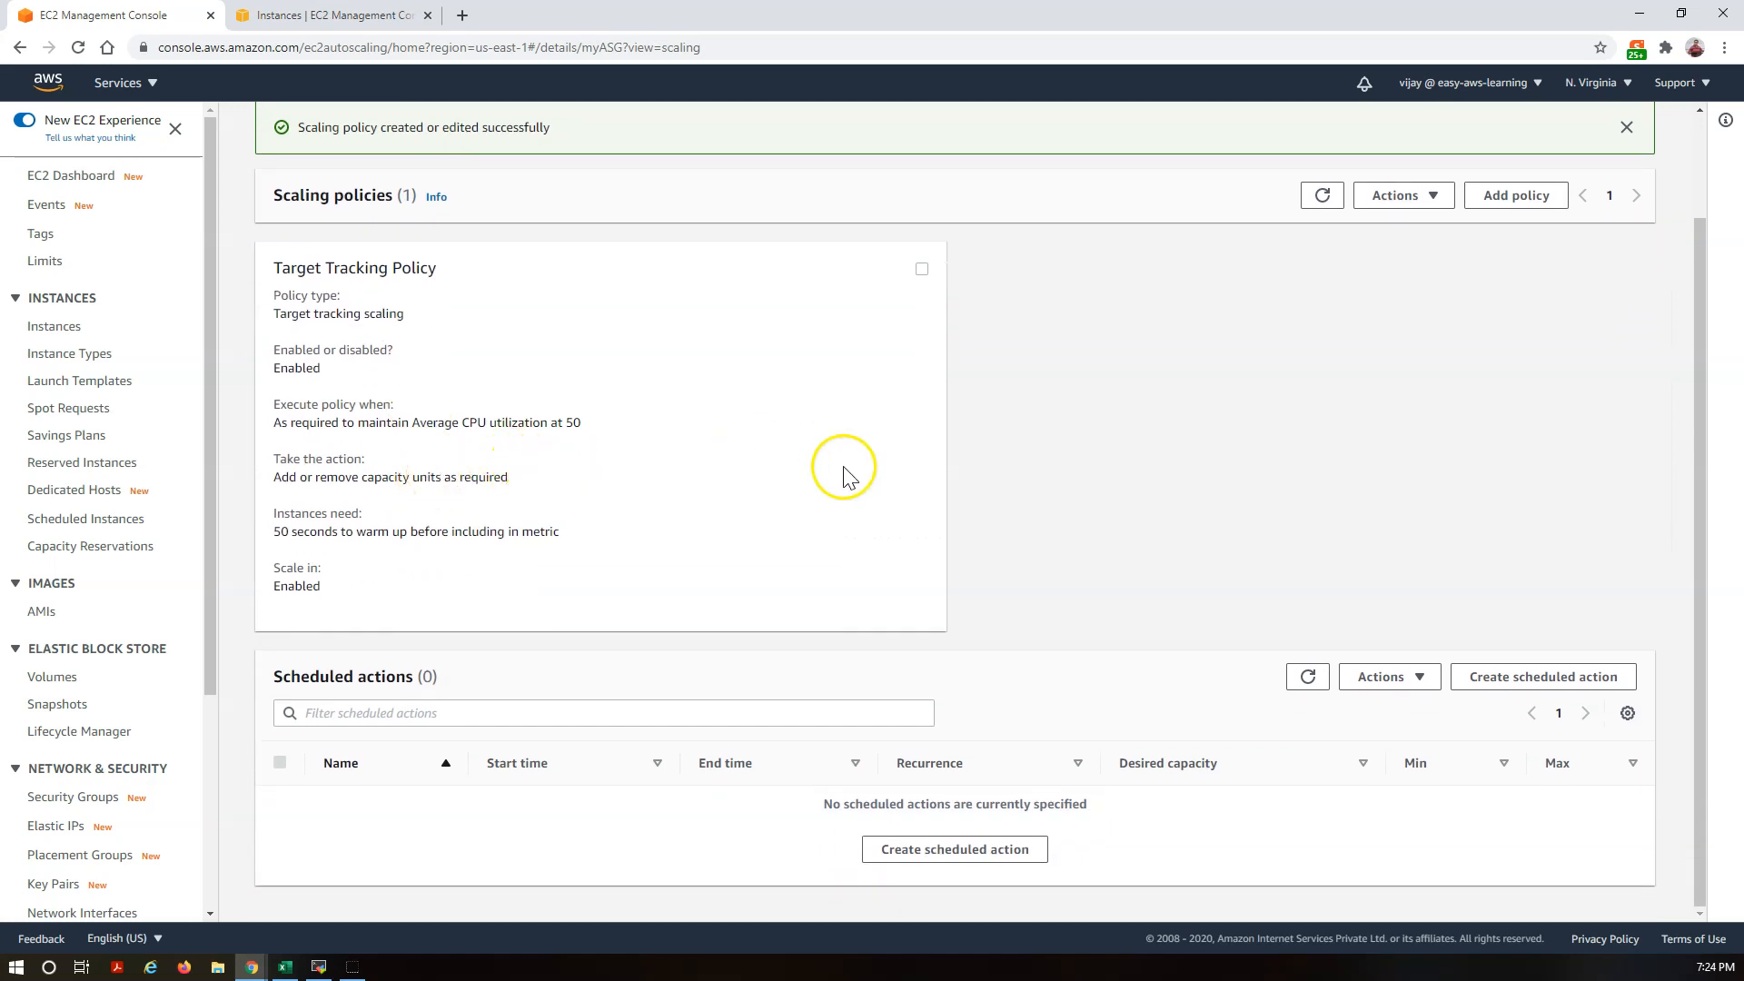
scroll(693, 542, "up", 2)
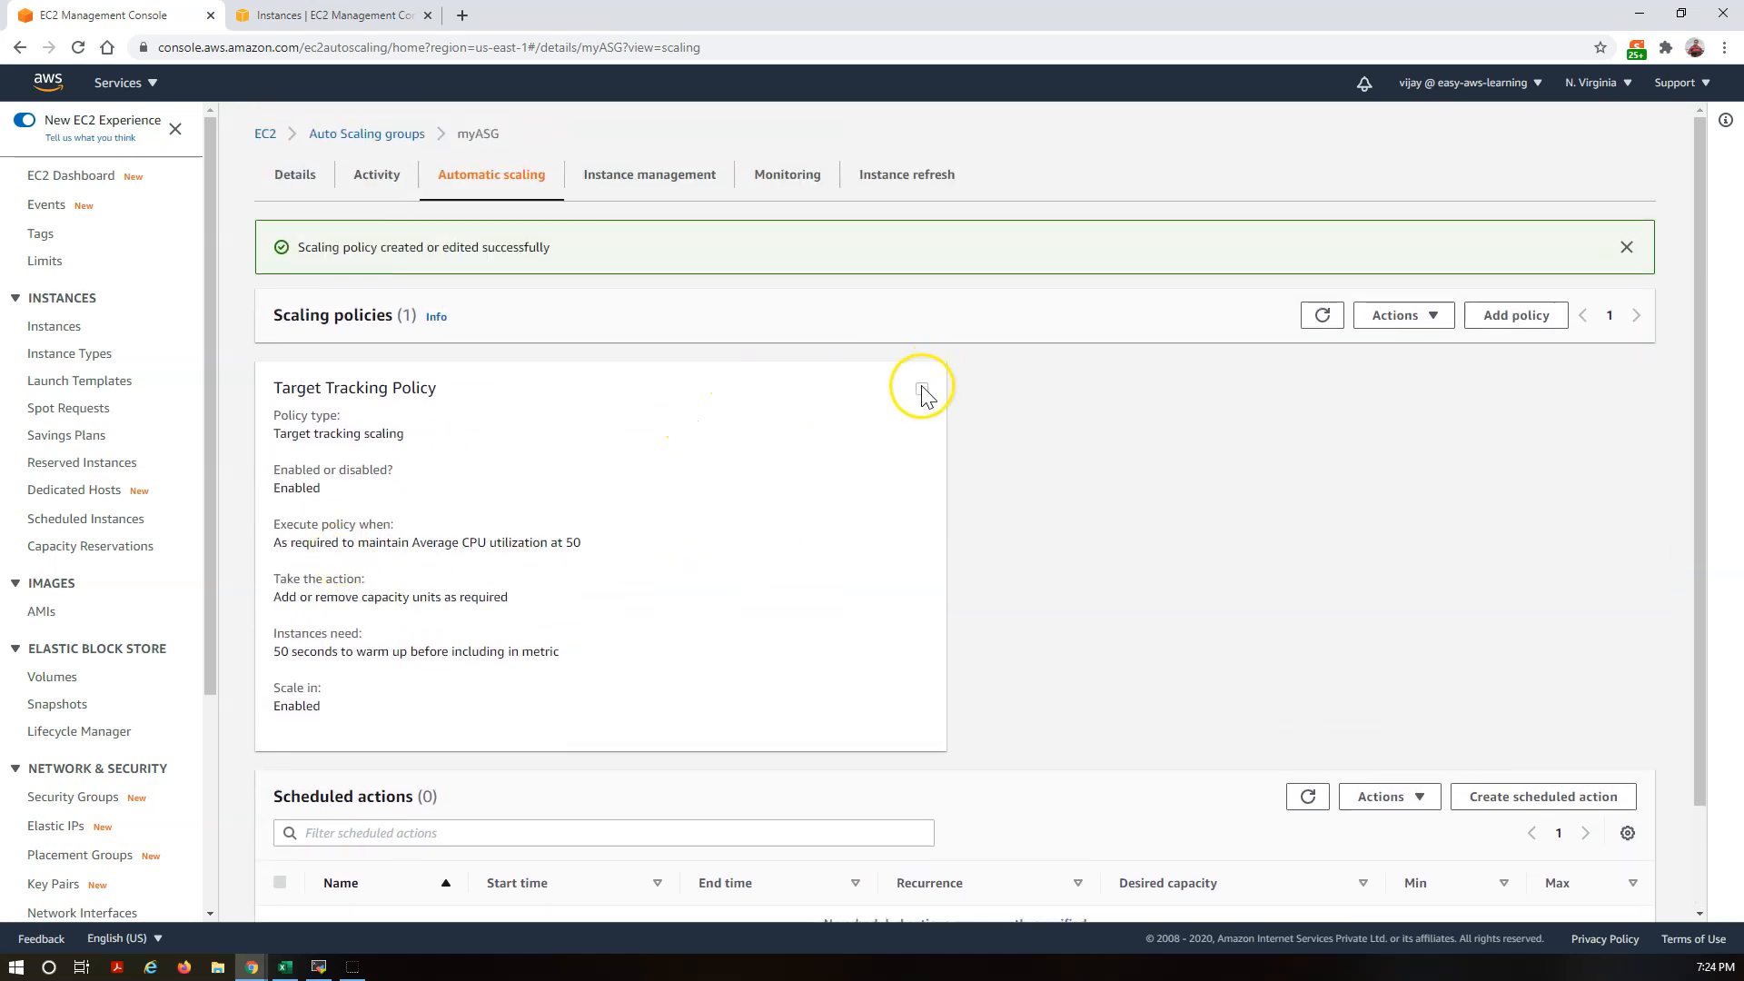
left_click(922, 389)
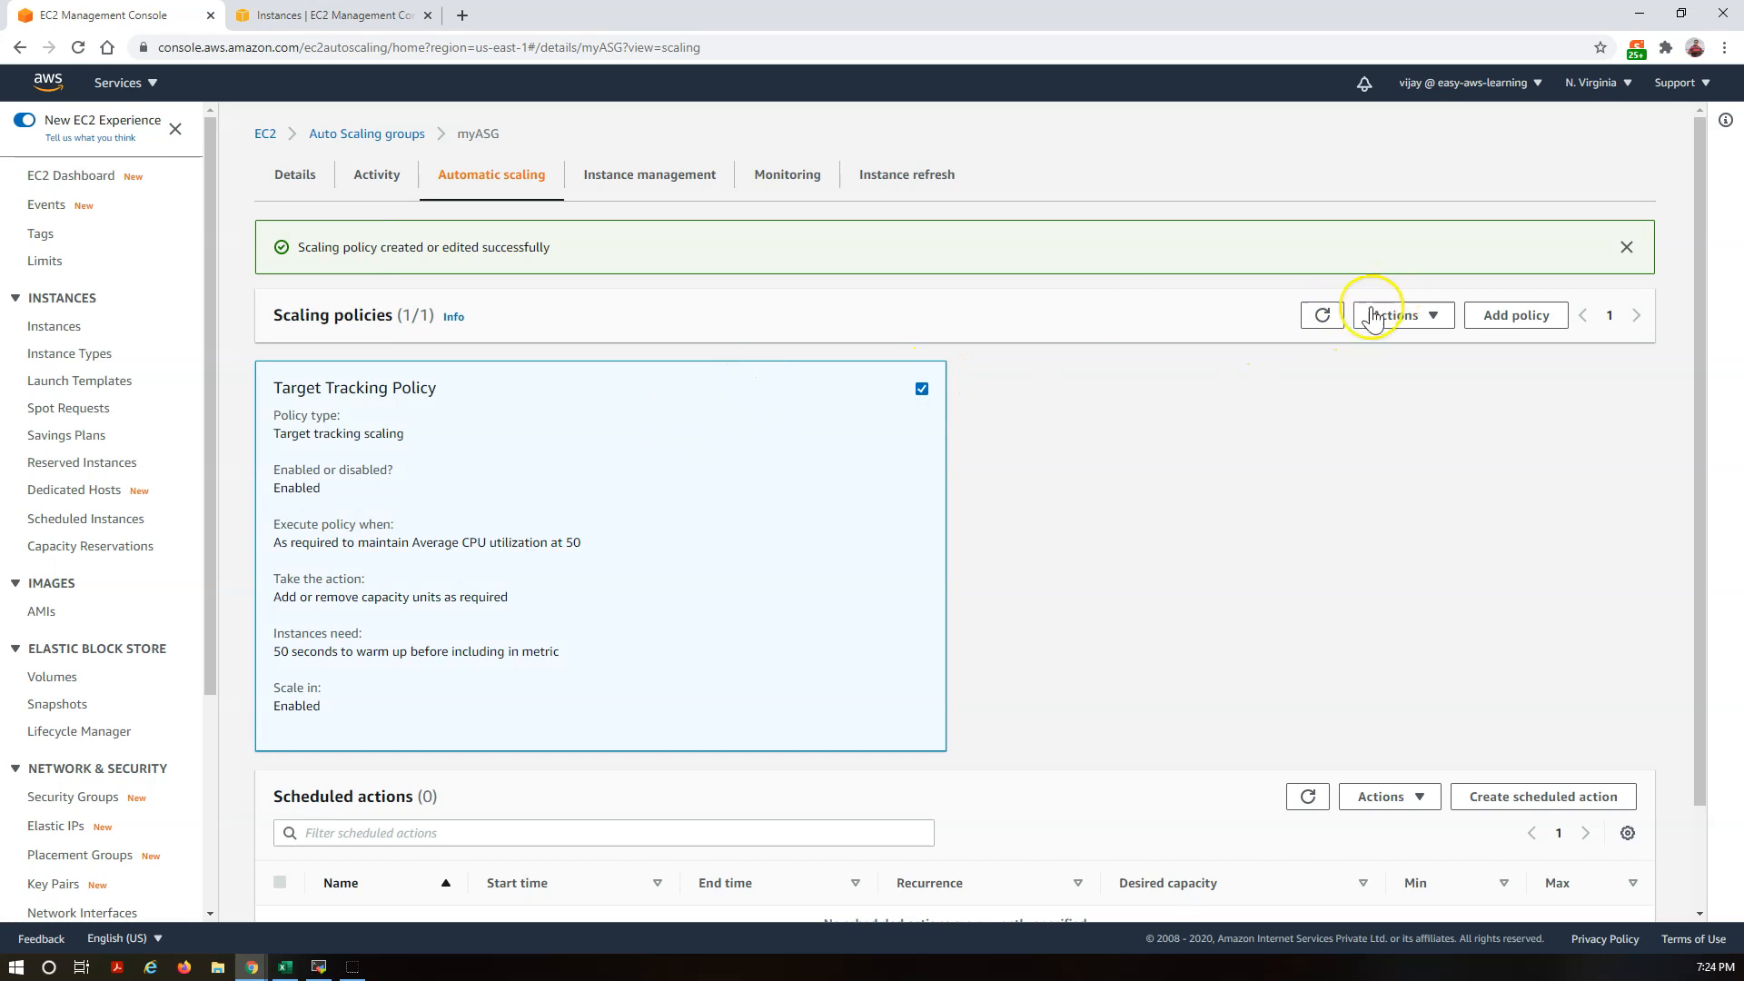
left_click(1421, 315)
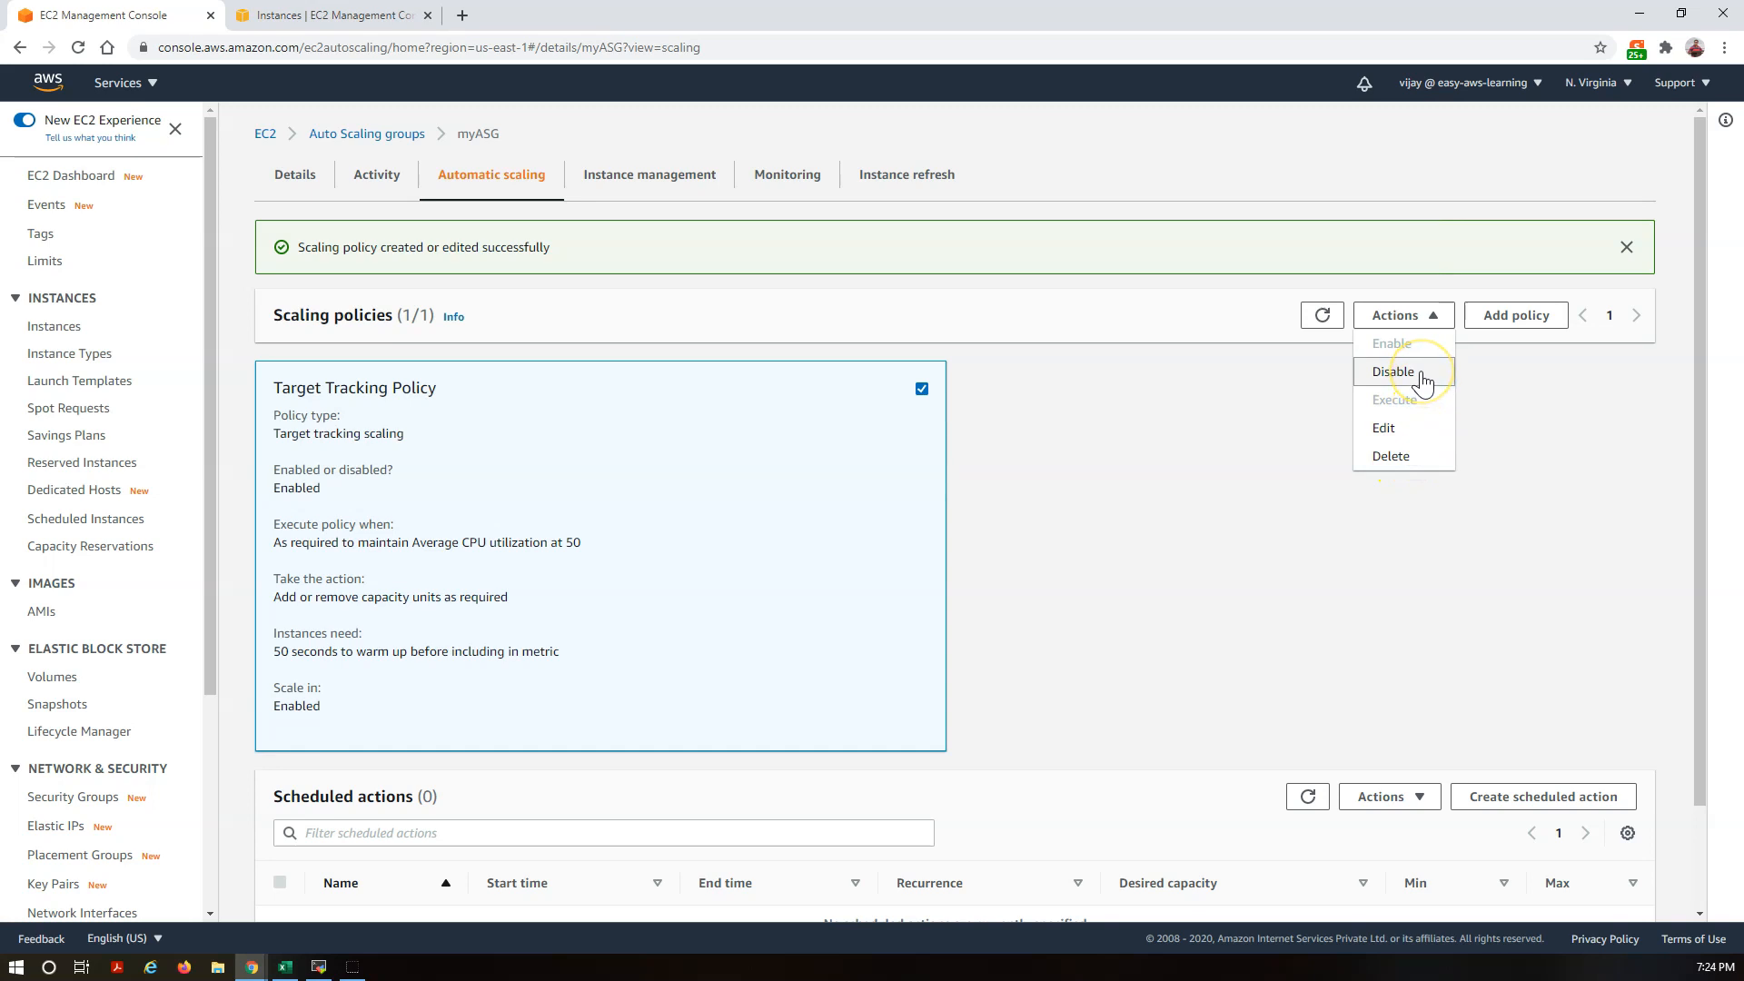
Step: Inspect the Target Tracking Policy's editable settings without changing them, and view myASG's activity history
left_click(1399, 431)
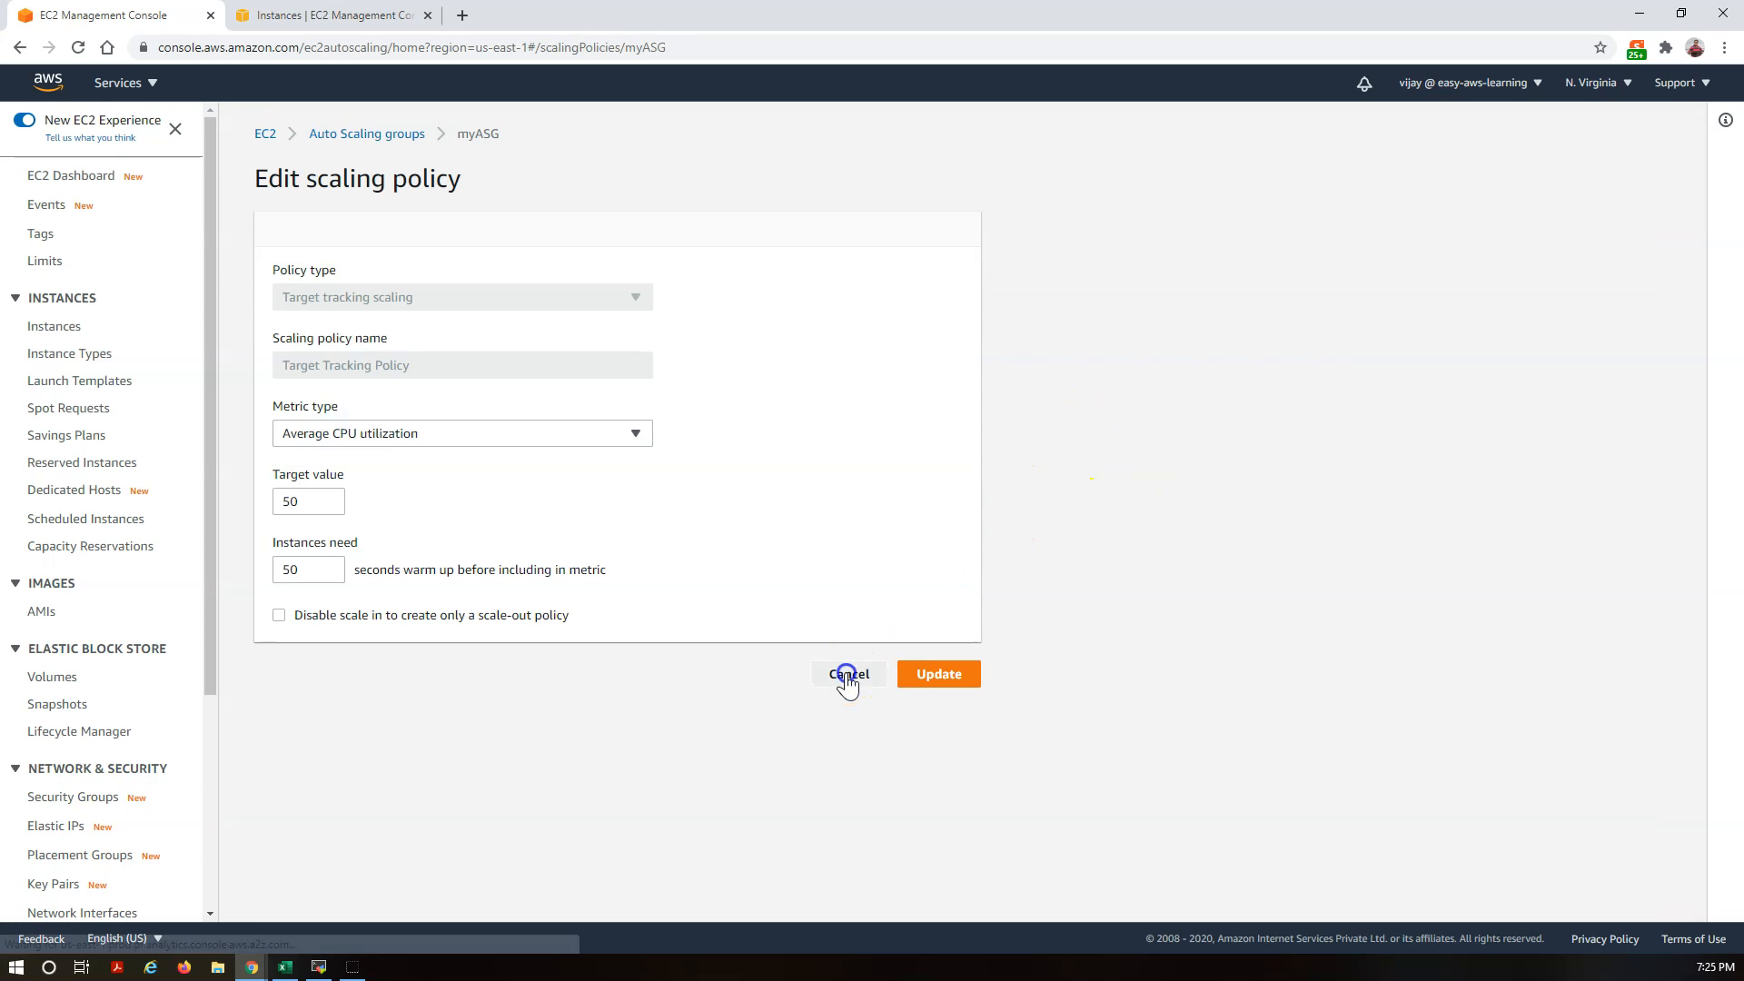
left_click(847, 674)
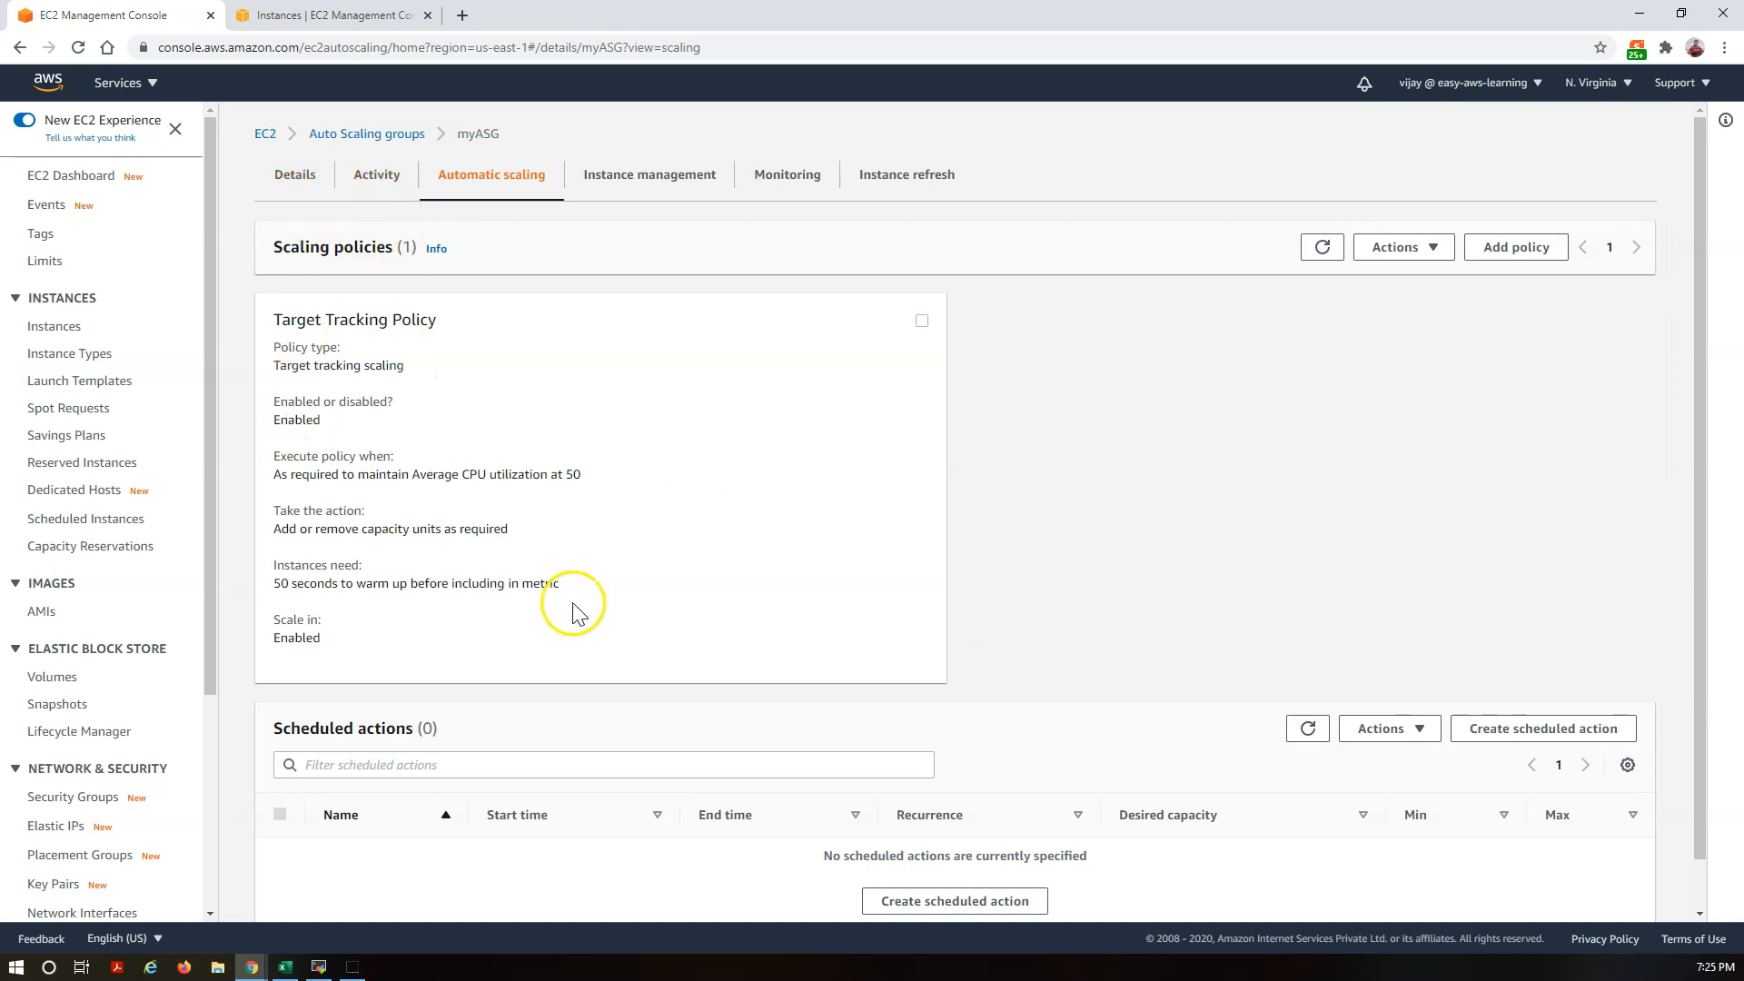
left_click(364, 179)
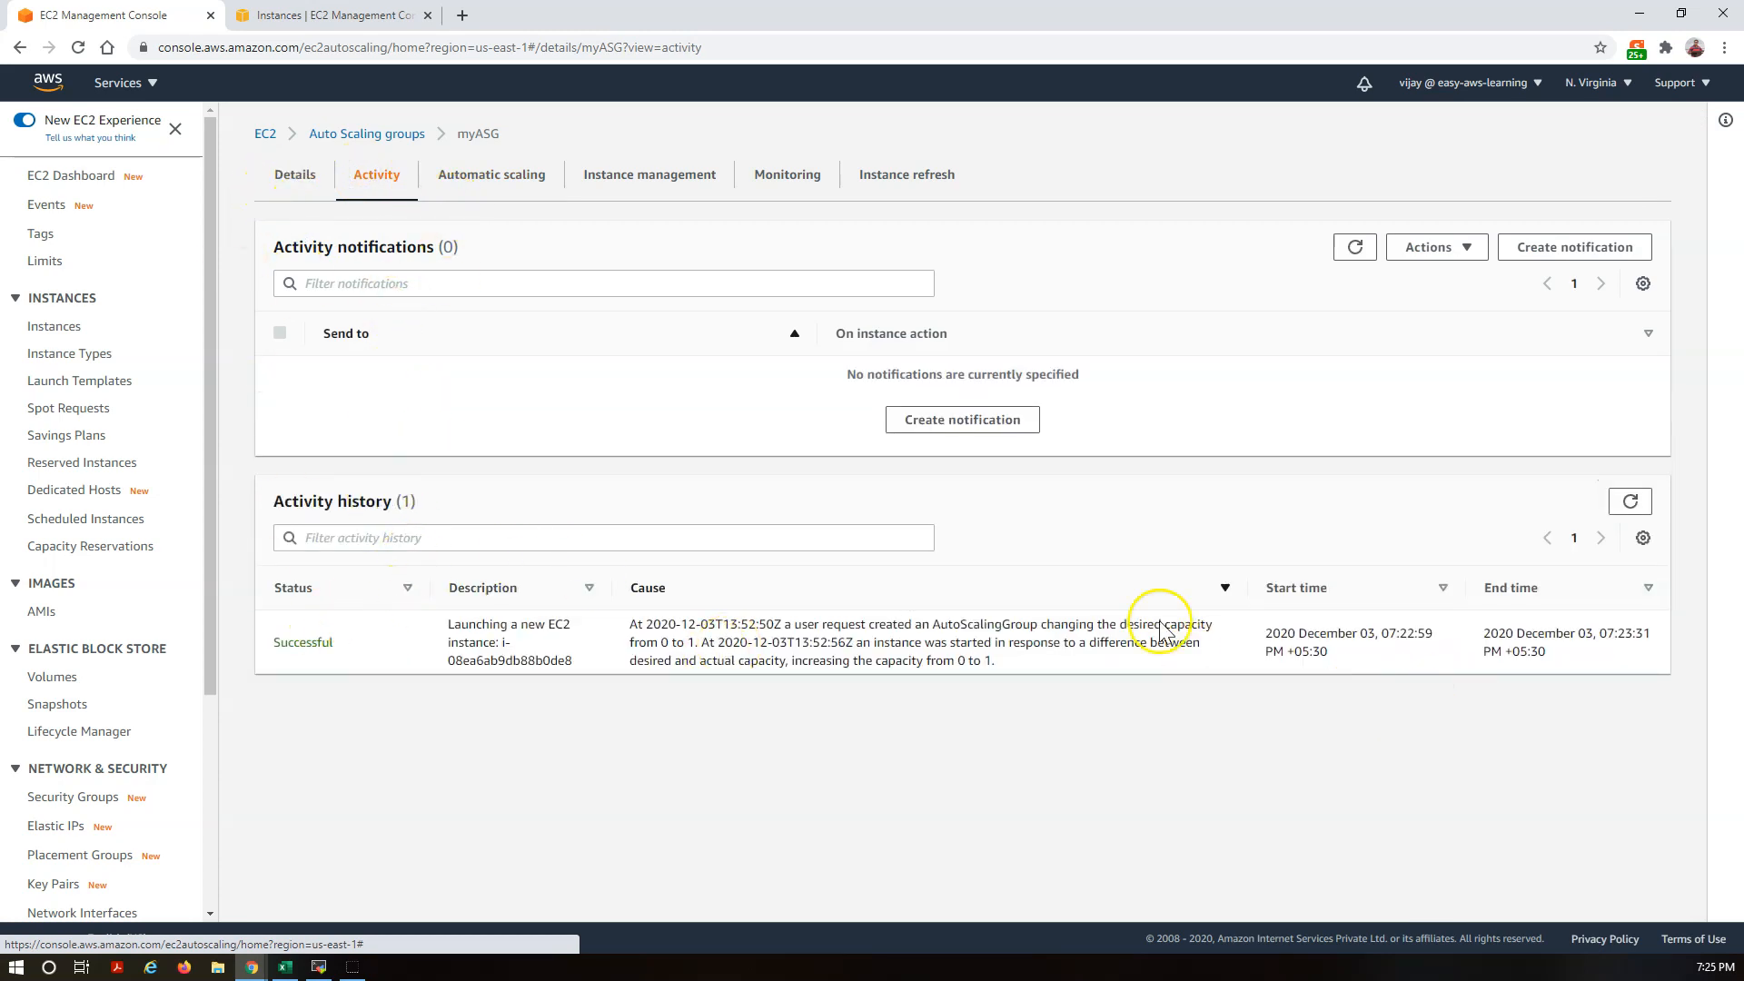
Step: Set the desired capacity in myASG's group details to 2 and update the group
left_click(293, 177)
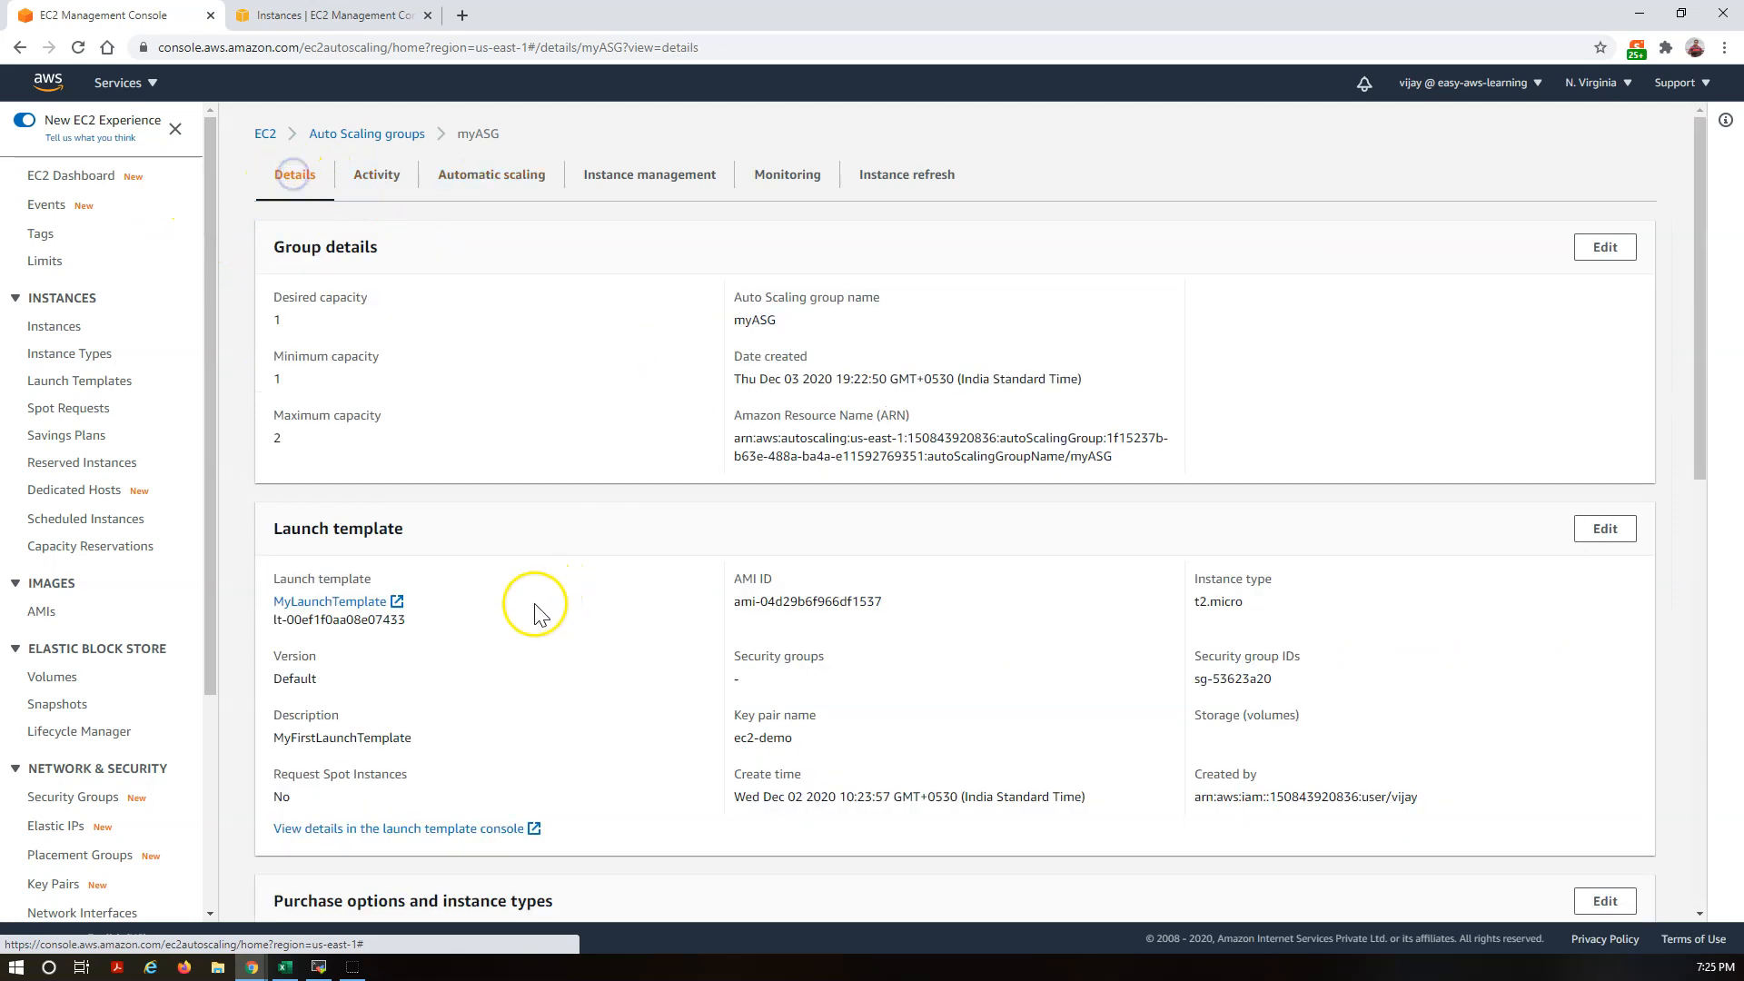
left_click_drag(339, 300, 401, 434)
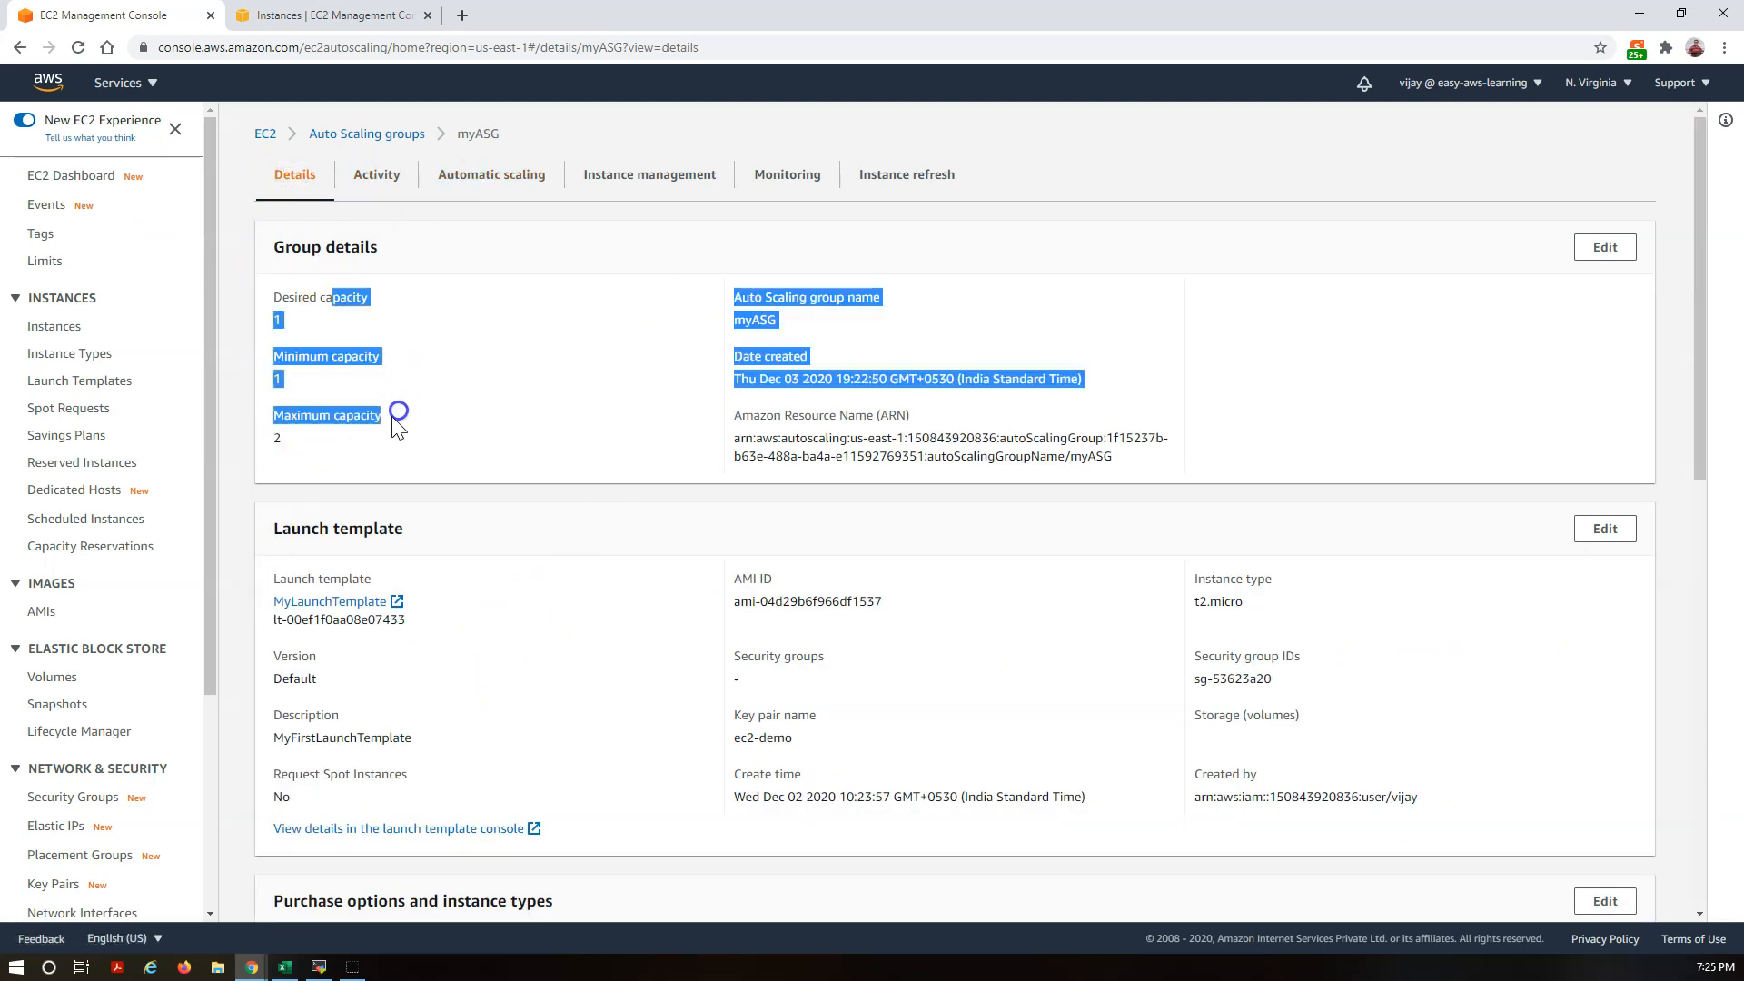
left_click(1606, 247)
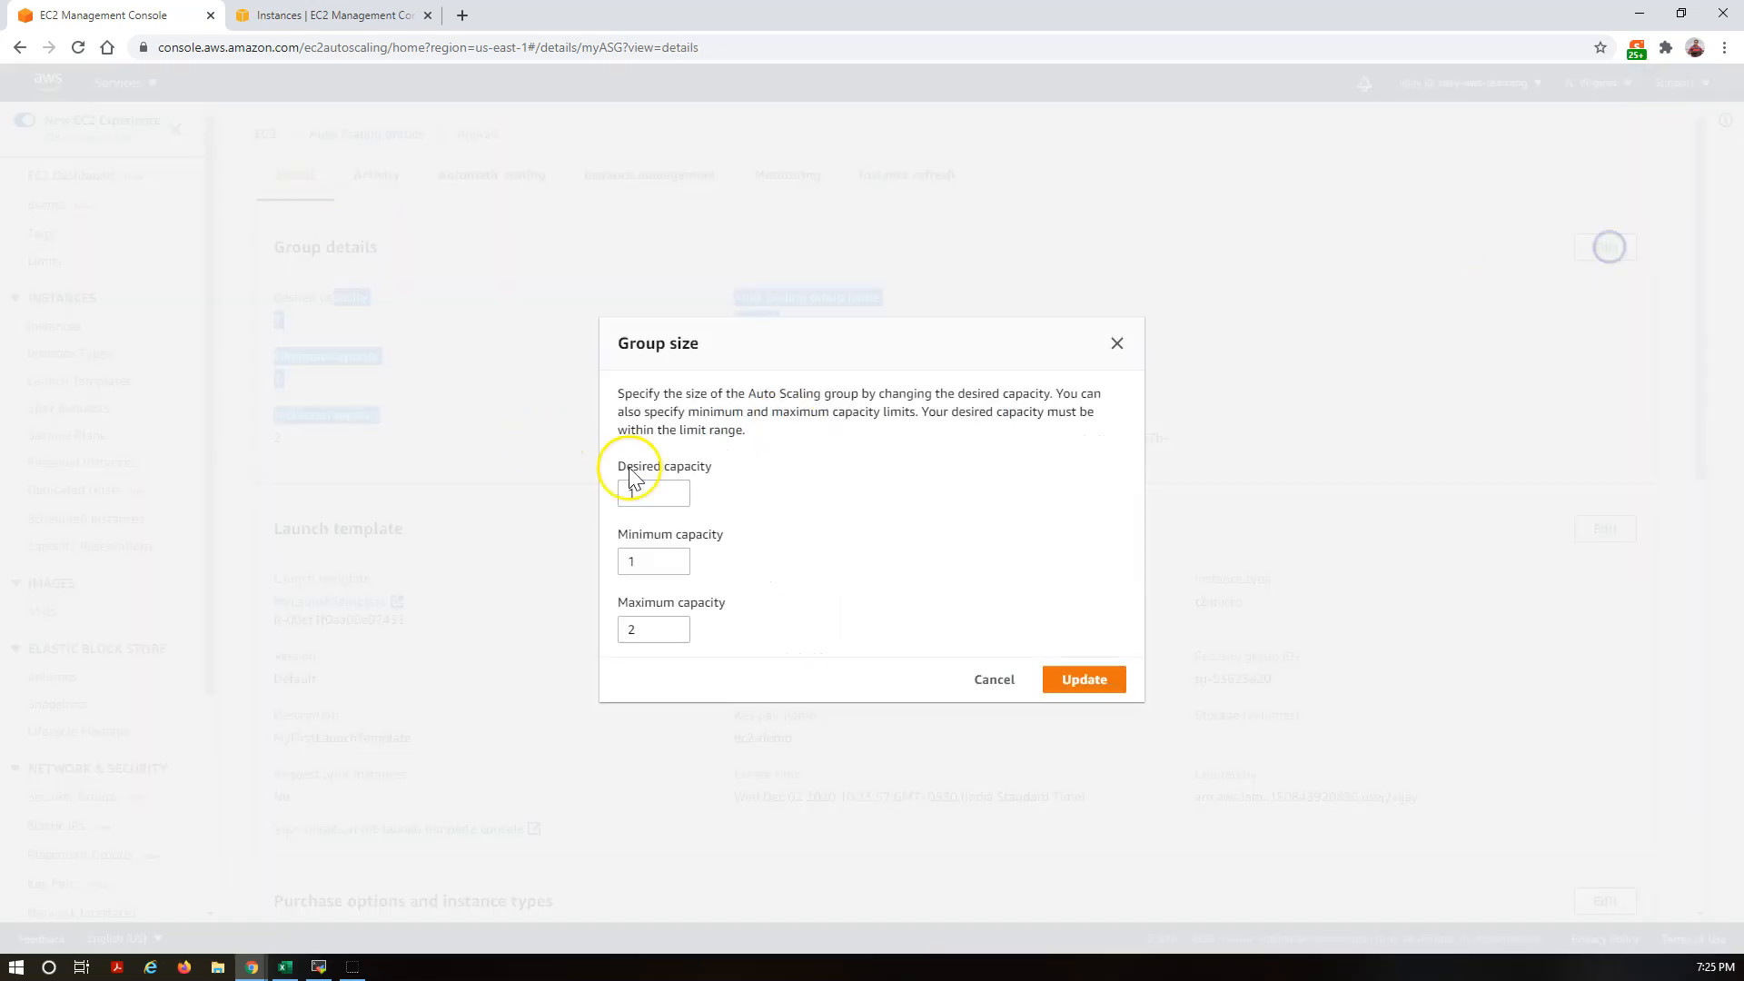
left_click_drag(651, 490, 596, 491)
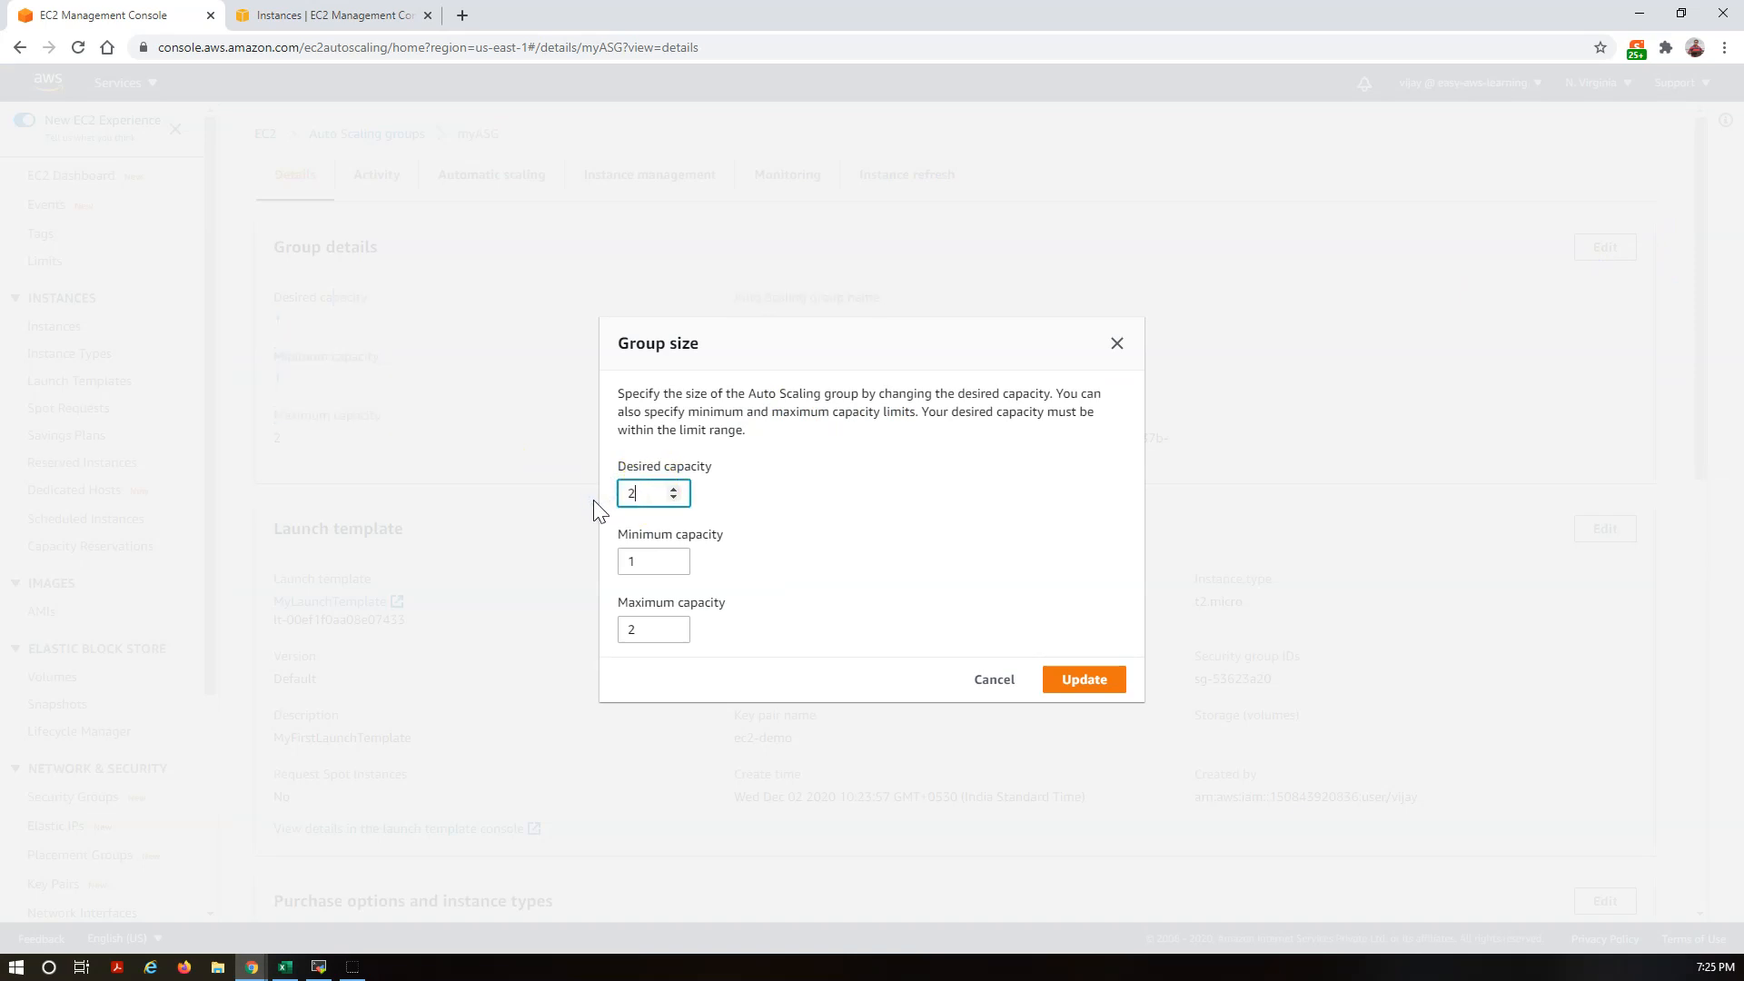
left_click(1075, 680)
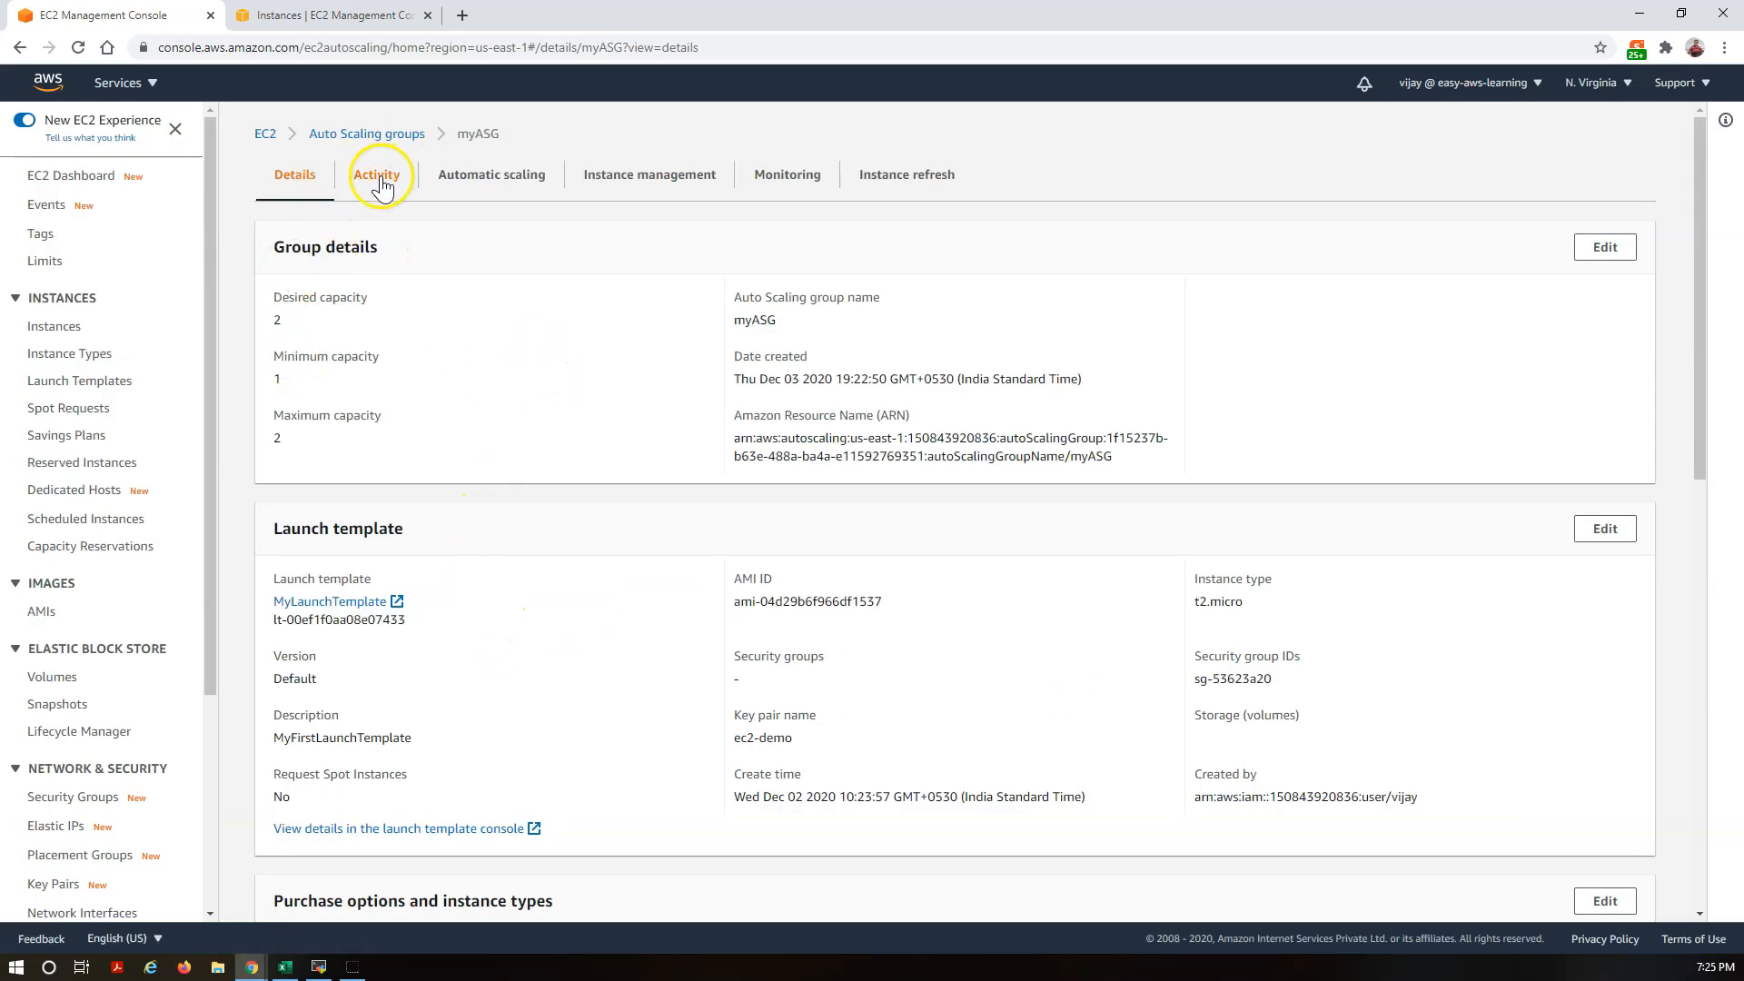
Step: Refresh myASG's activity history and read the cause of the newest launch, and refresh the EC2 instances list in the other browser tab
left_click(378, 173)
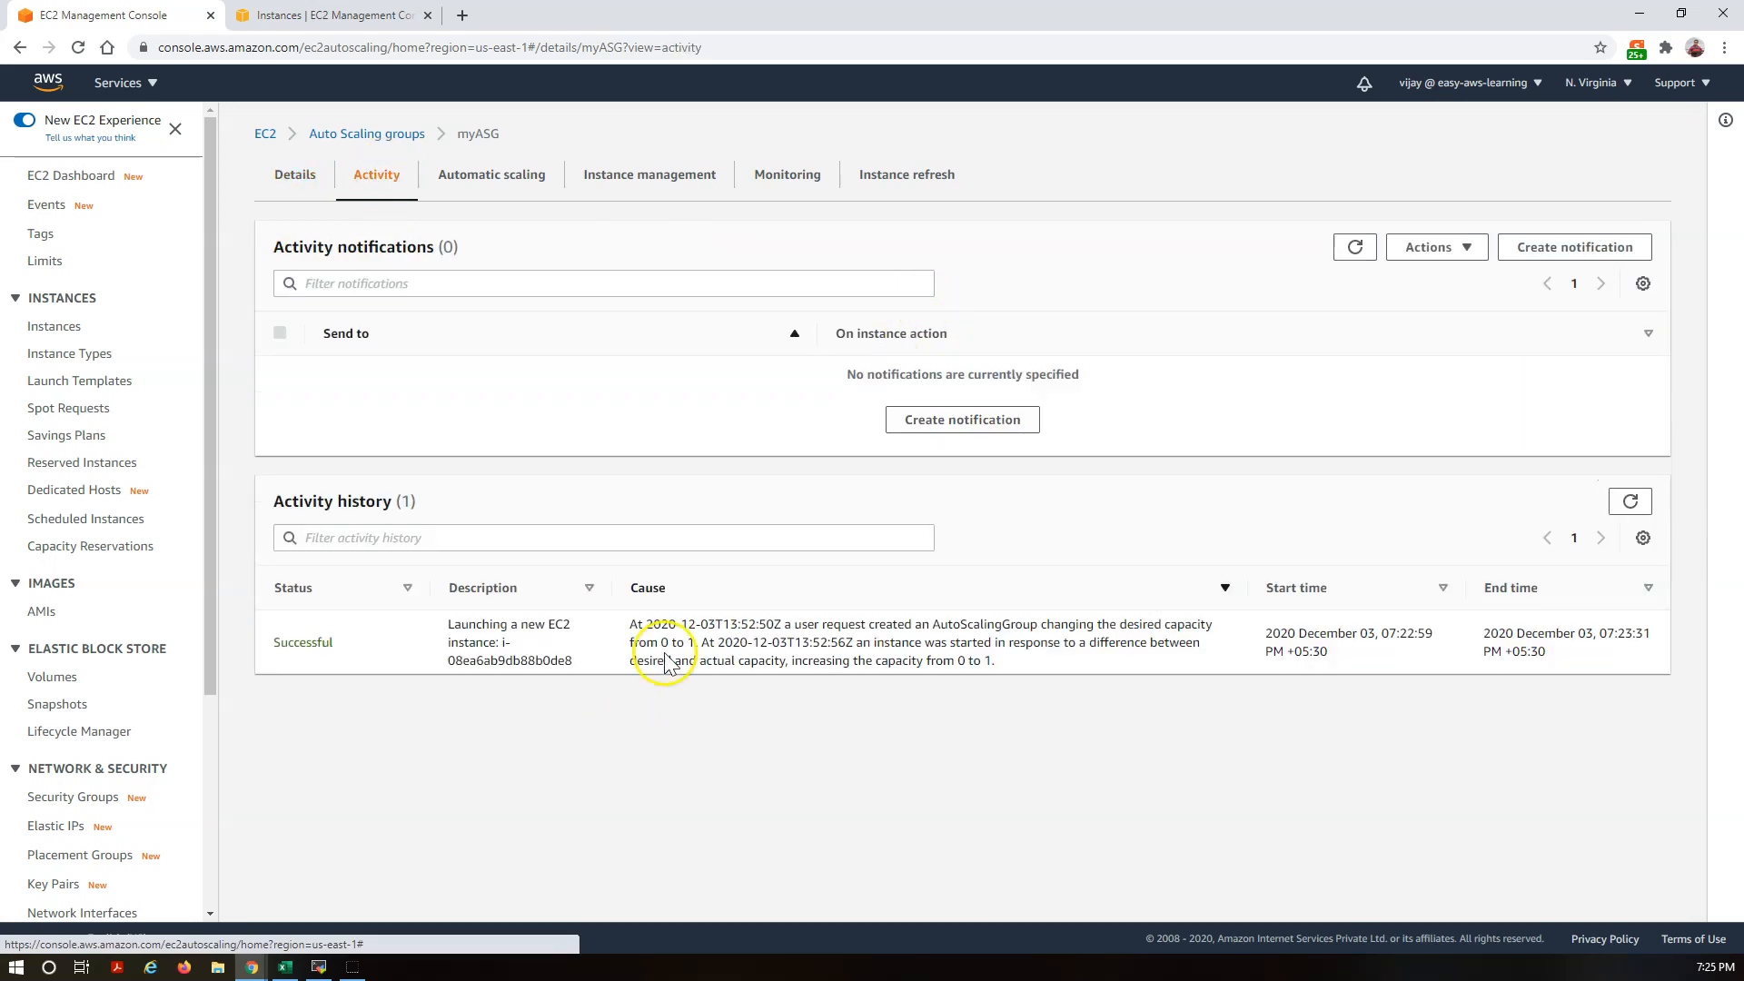
left_click(1354, 254)
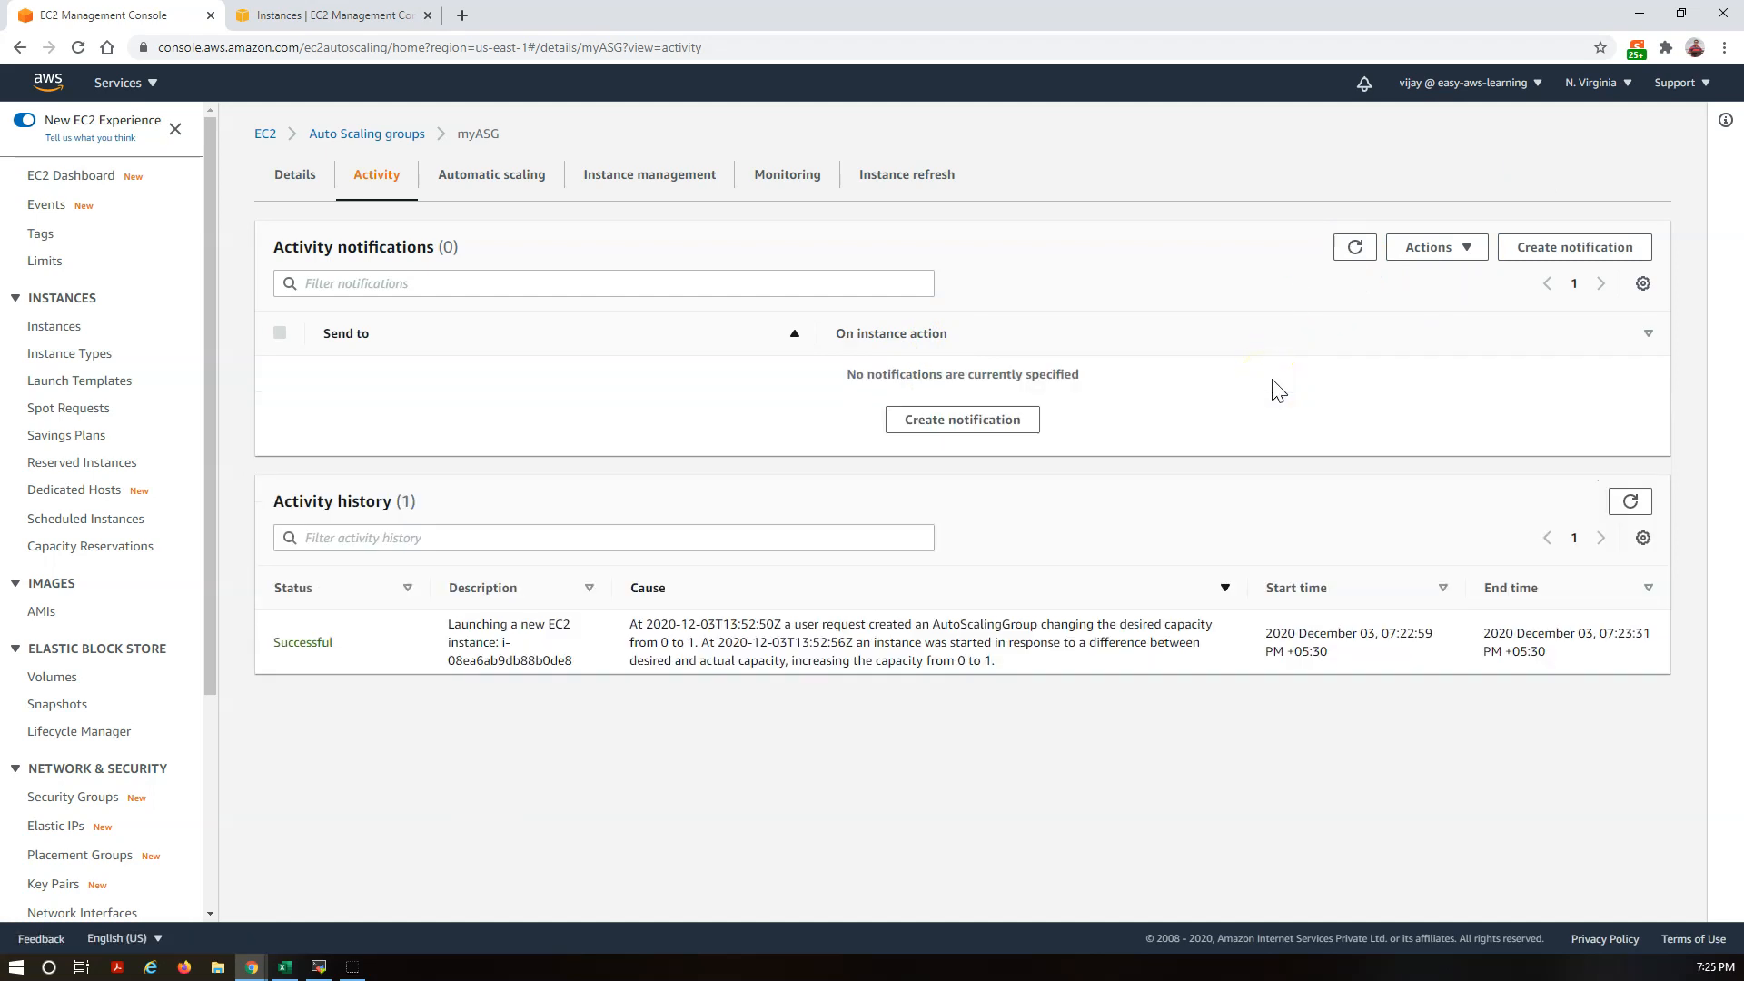
left_click(1357, 251)
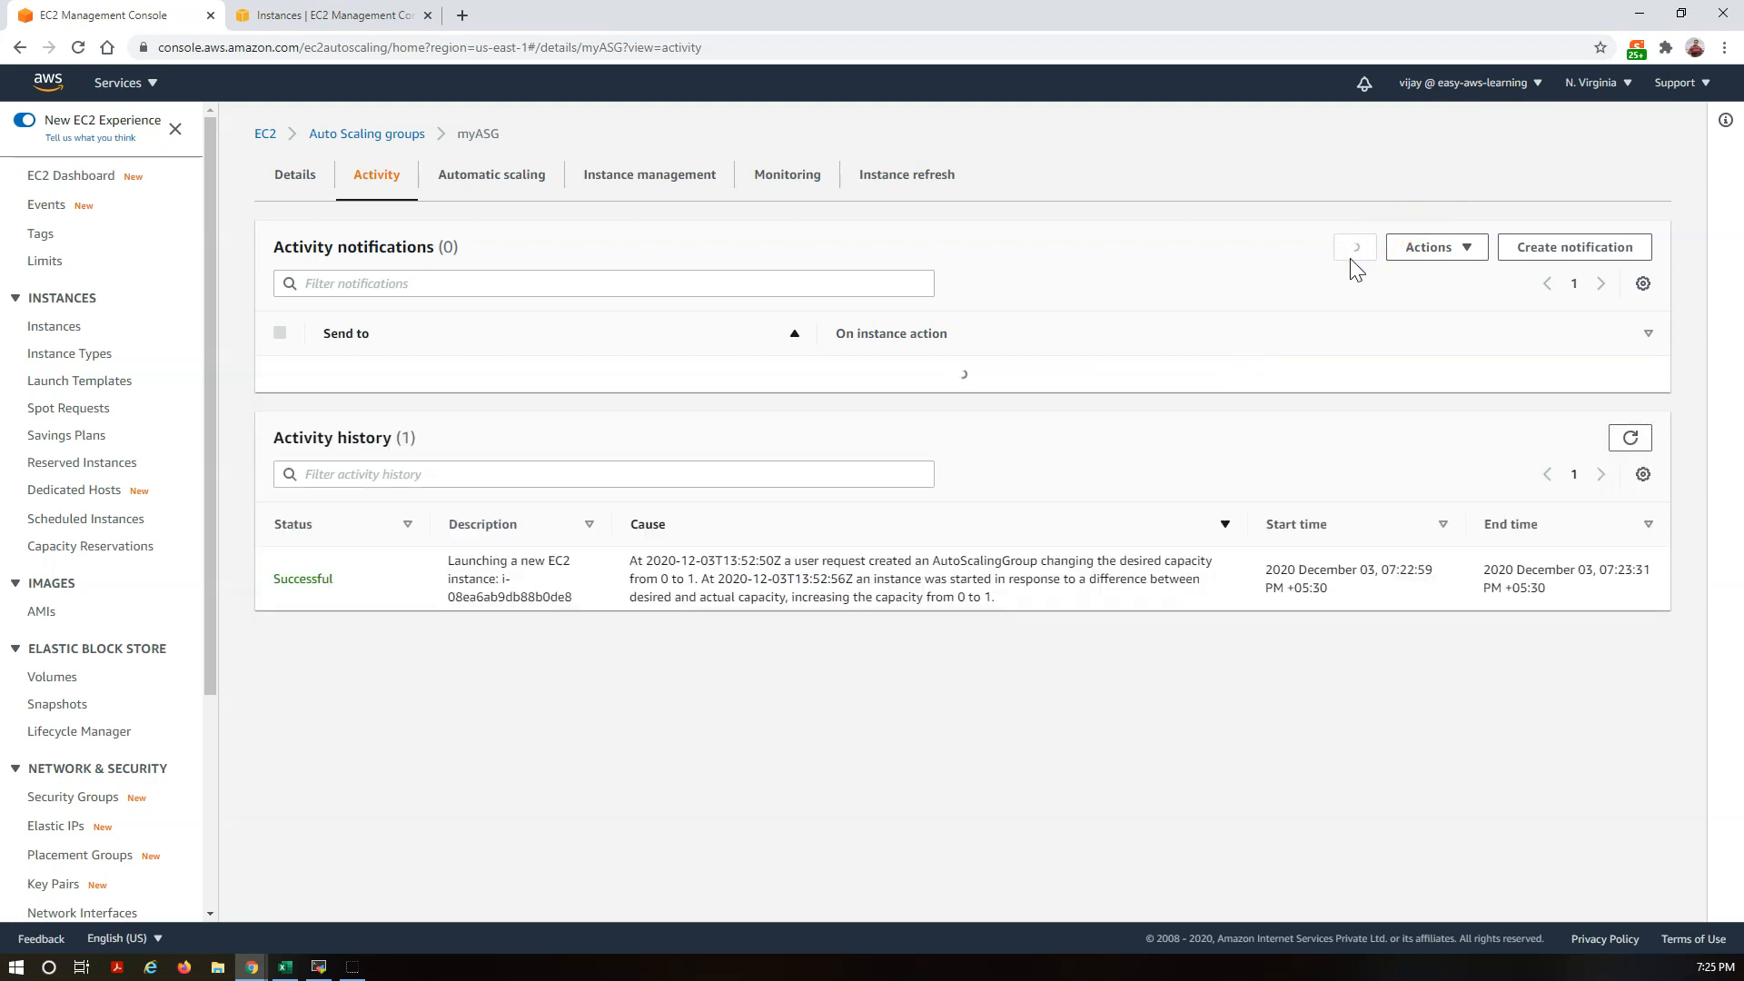
left_click(1358, 261)
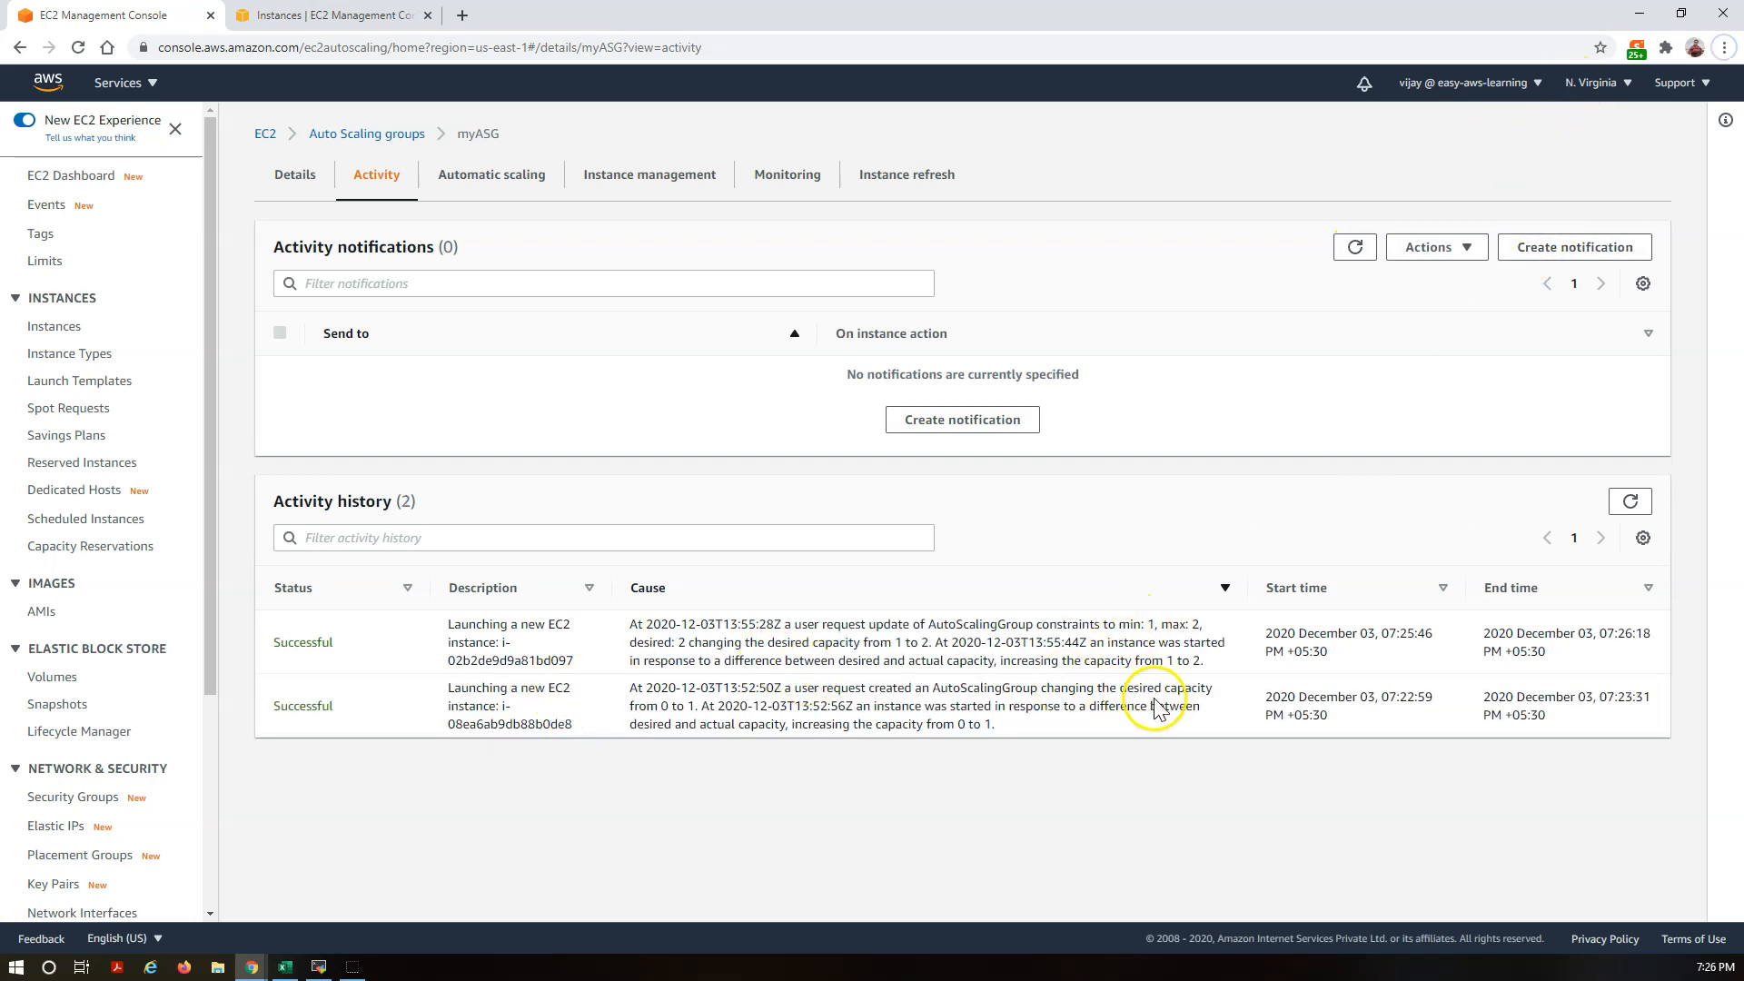
left_click_drag(1060, 661, 1172, 654)
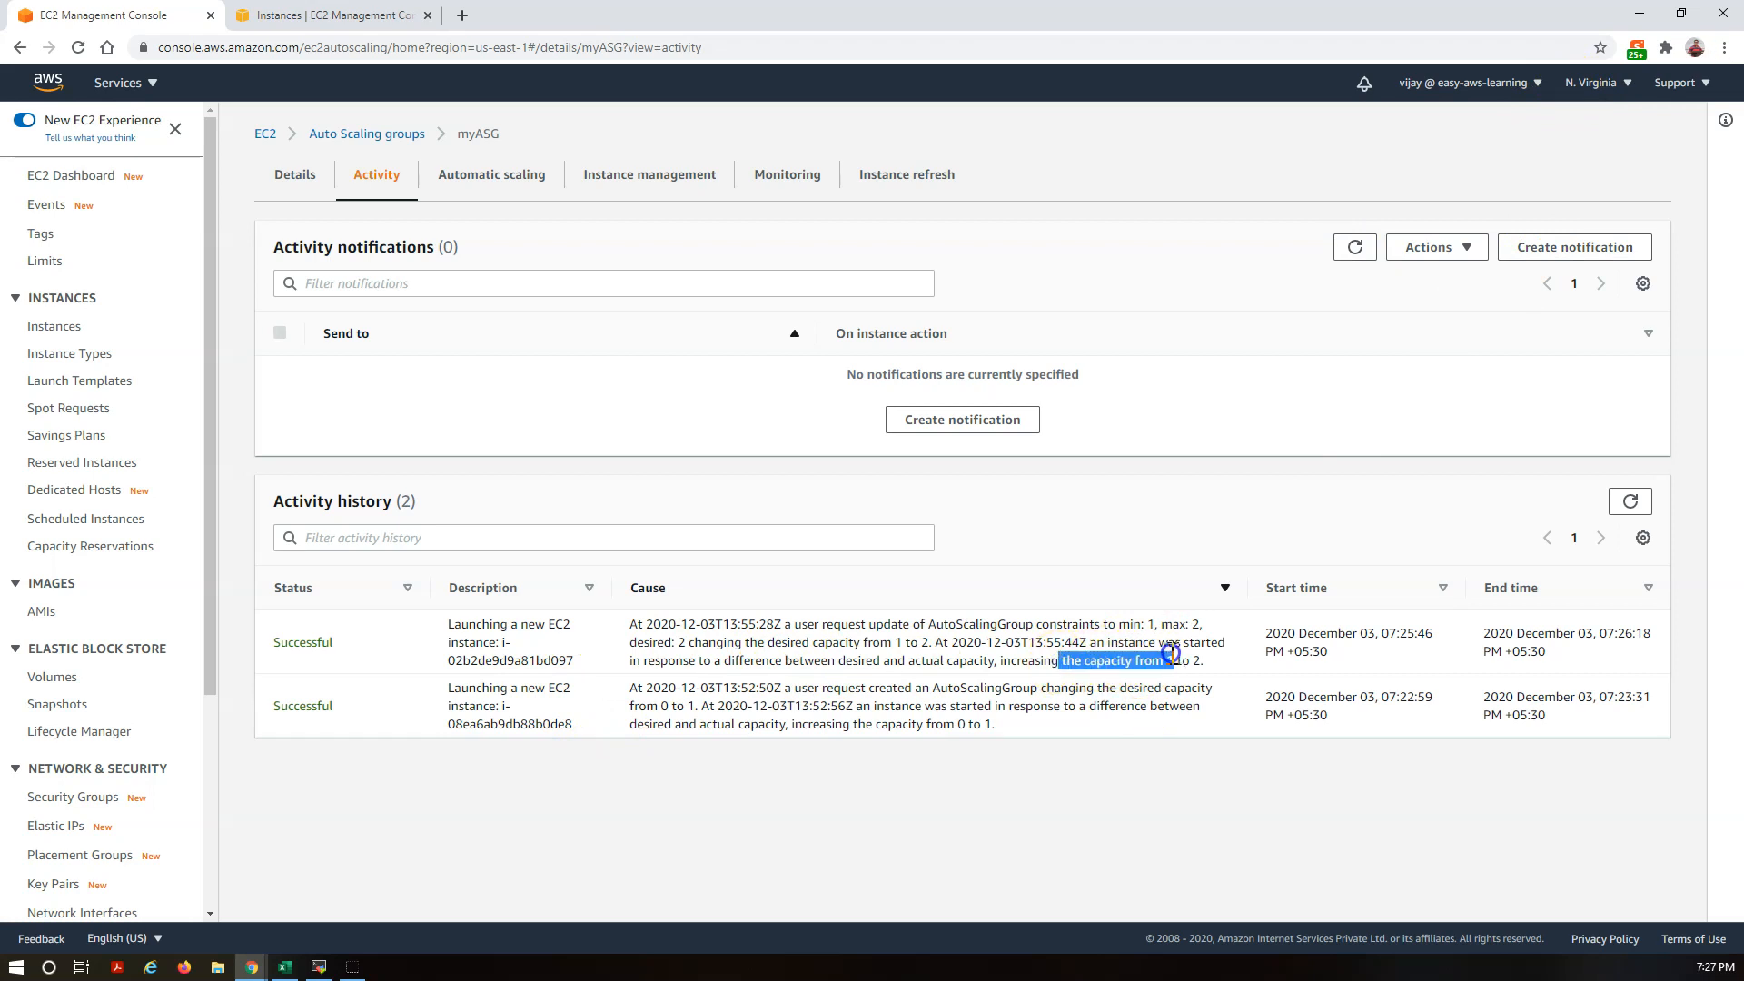
left_click(332, 14)
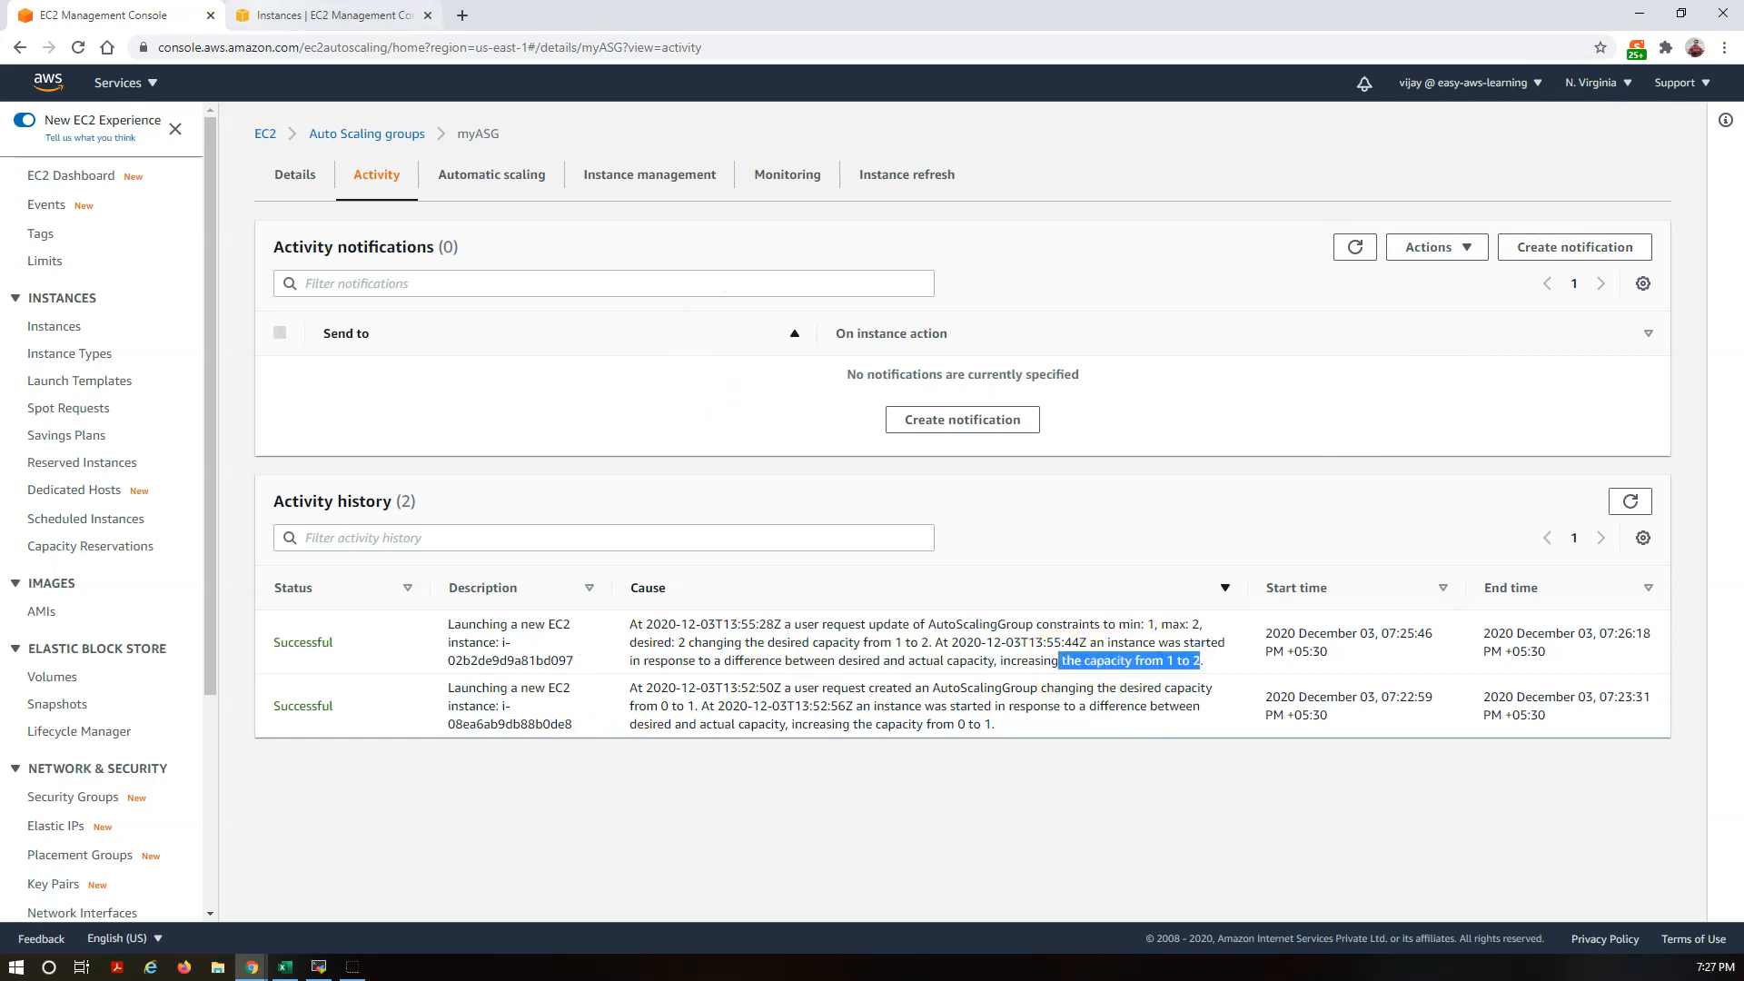
left_click(1160, 128)
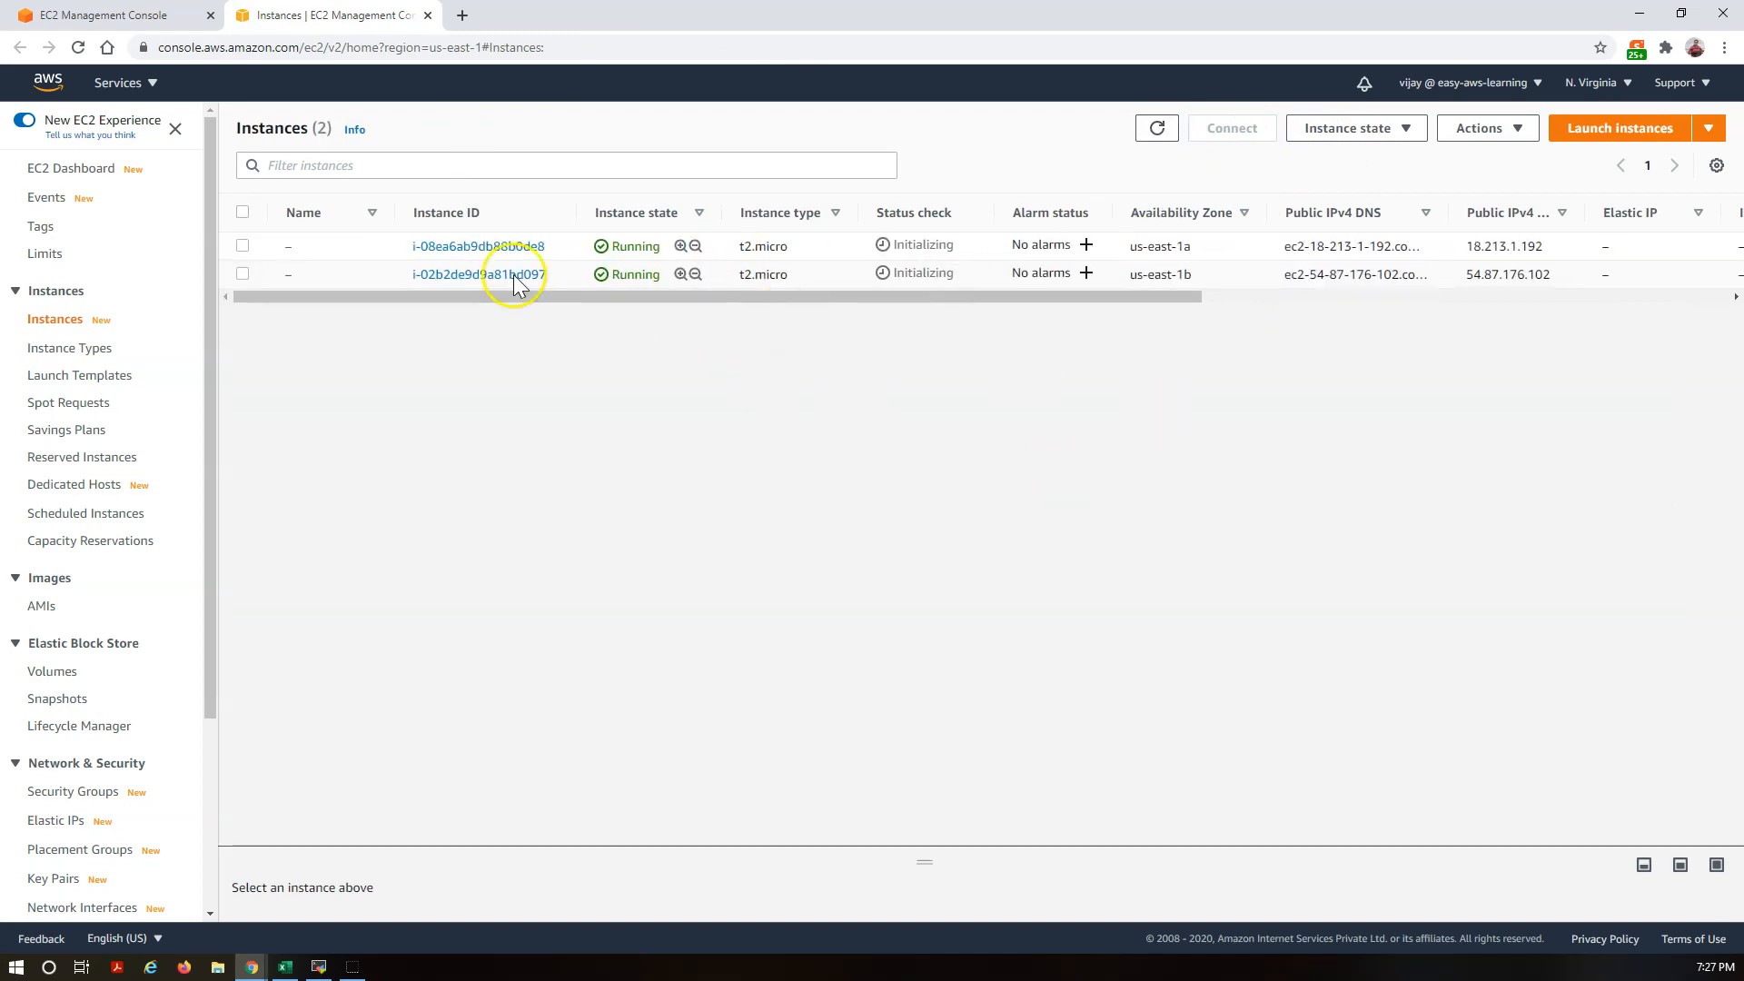
Step: Find the CloudWatch service by searching for "cloudw" and open it in a new browser tab
left_click(155, 83)
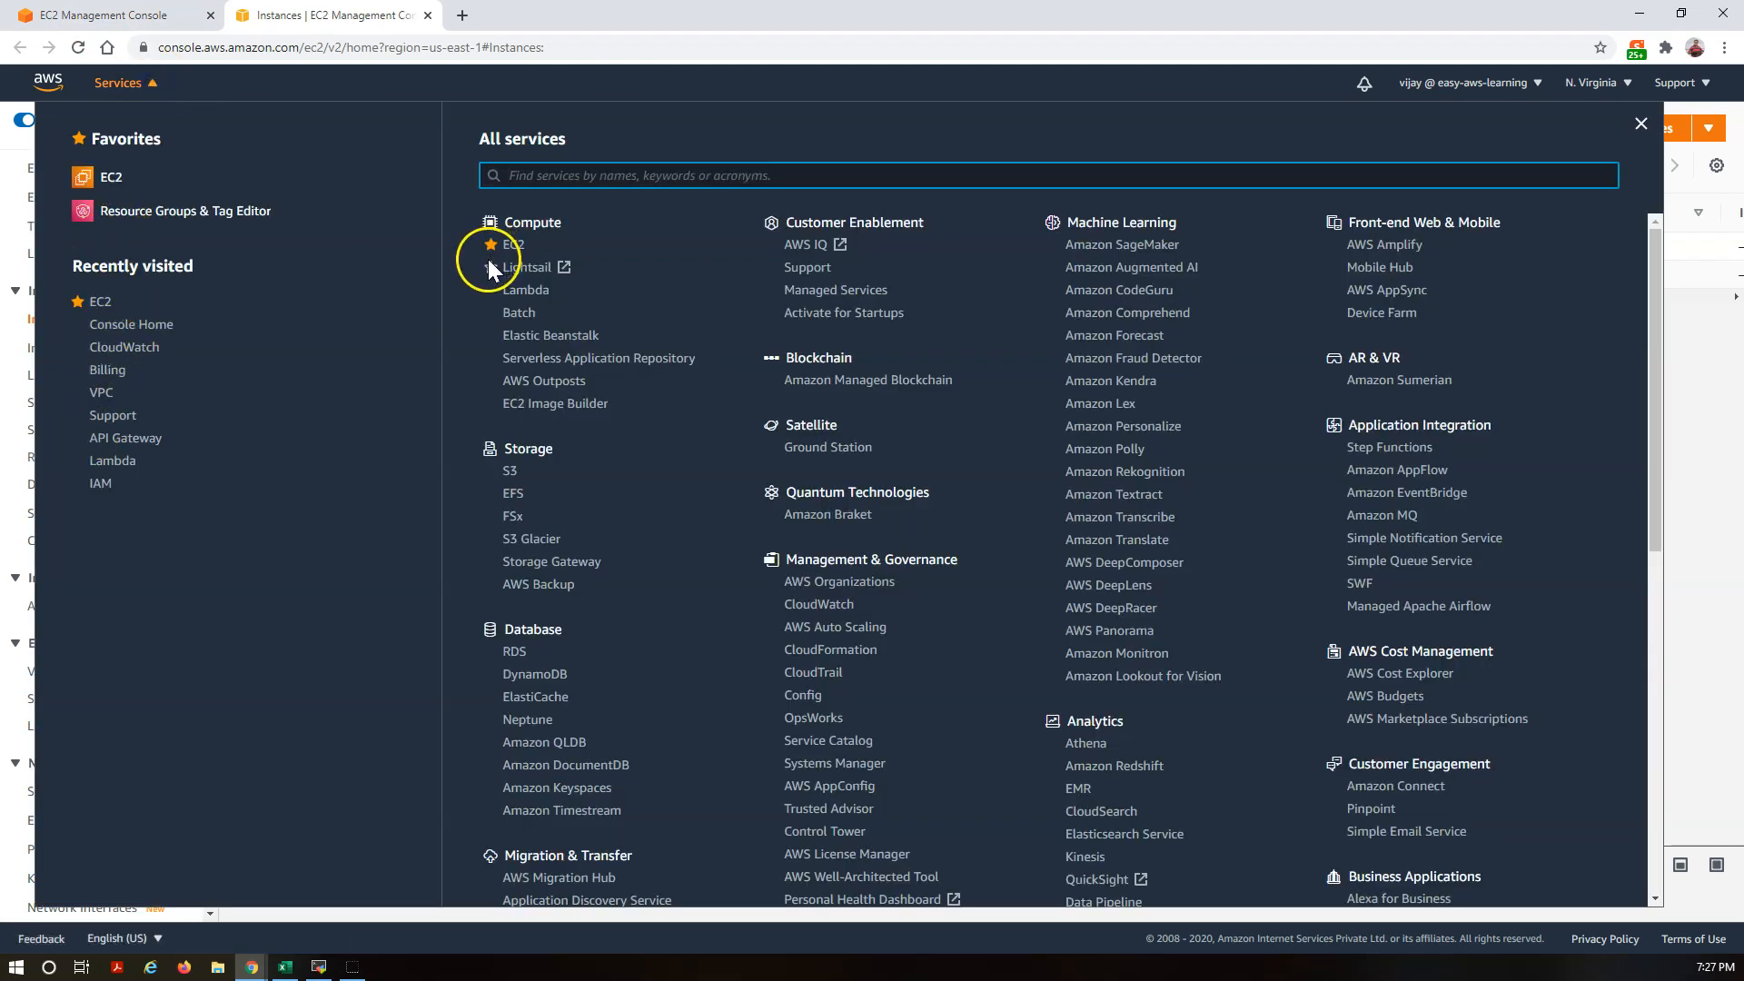
type("cloud")
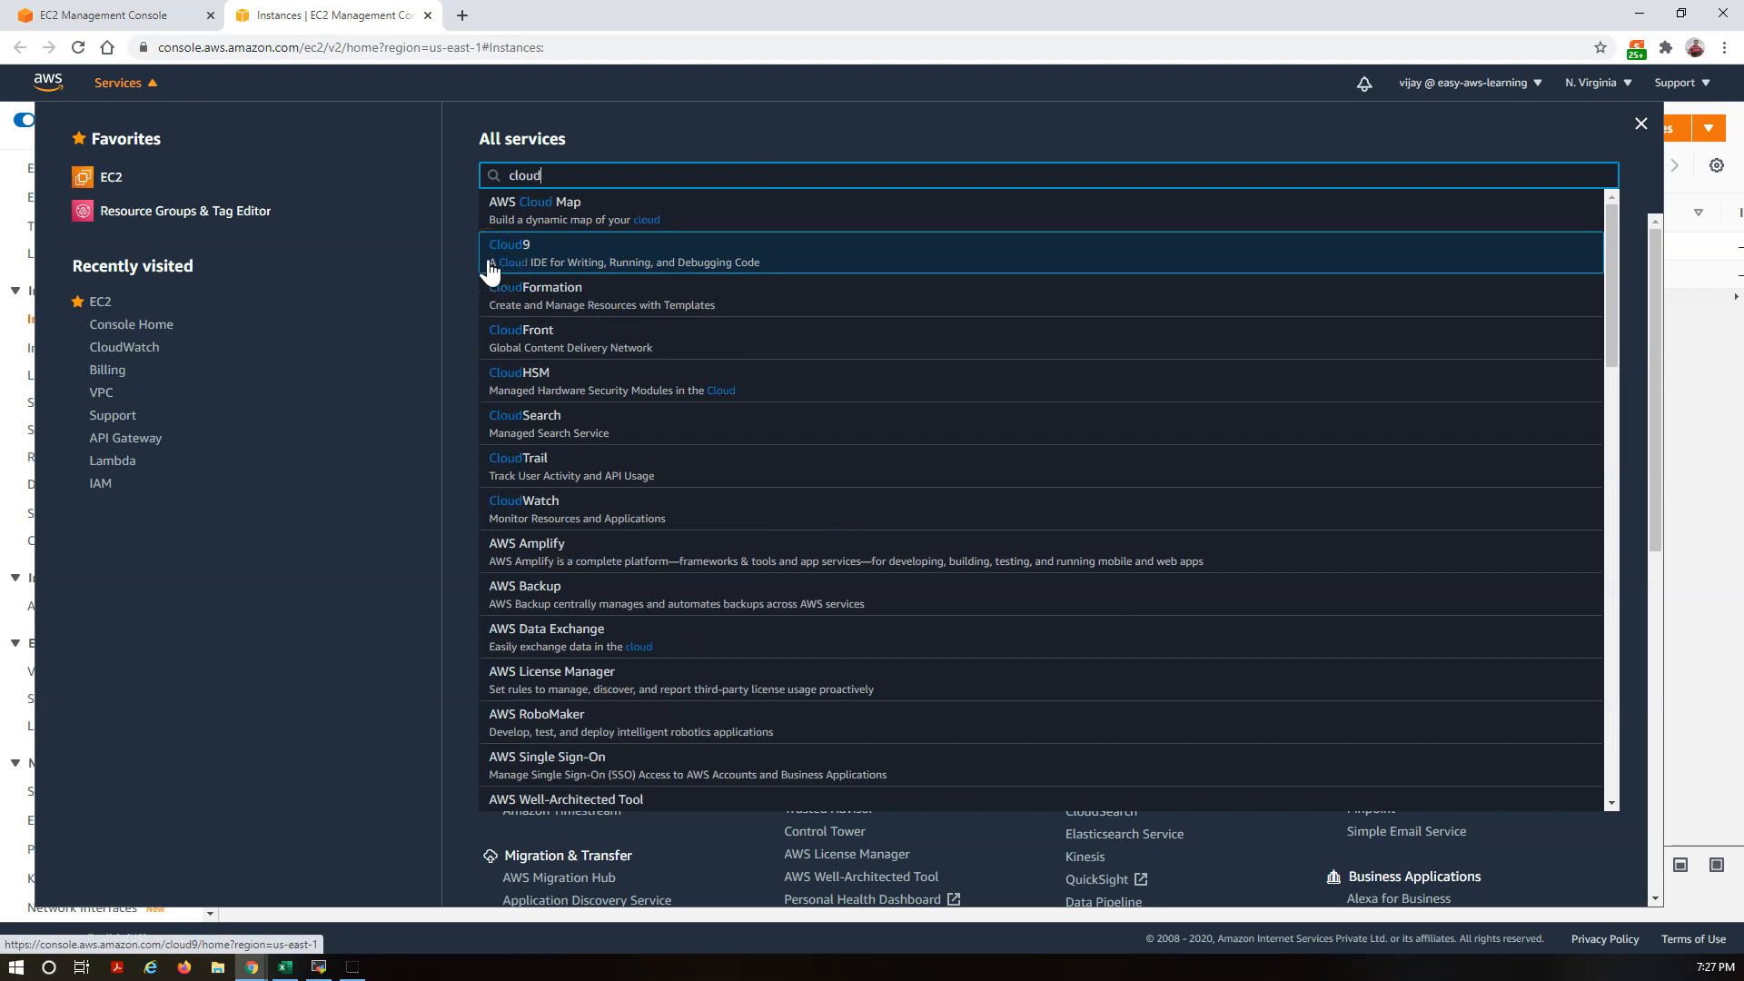
type("w")
left_click(506, 211, "ctrl")
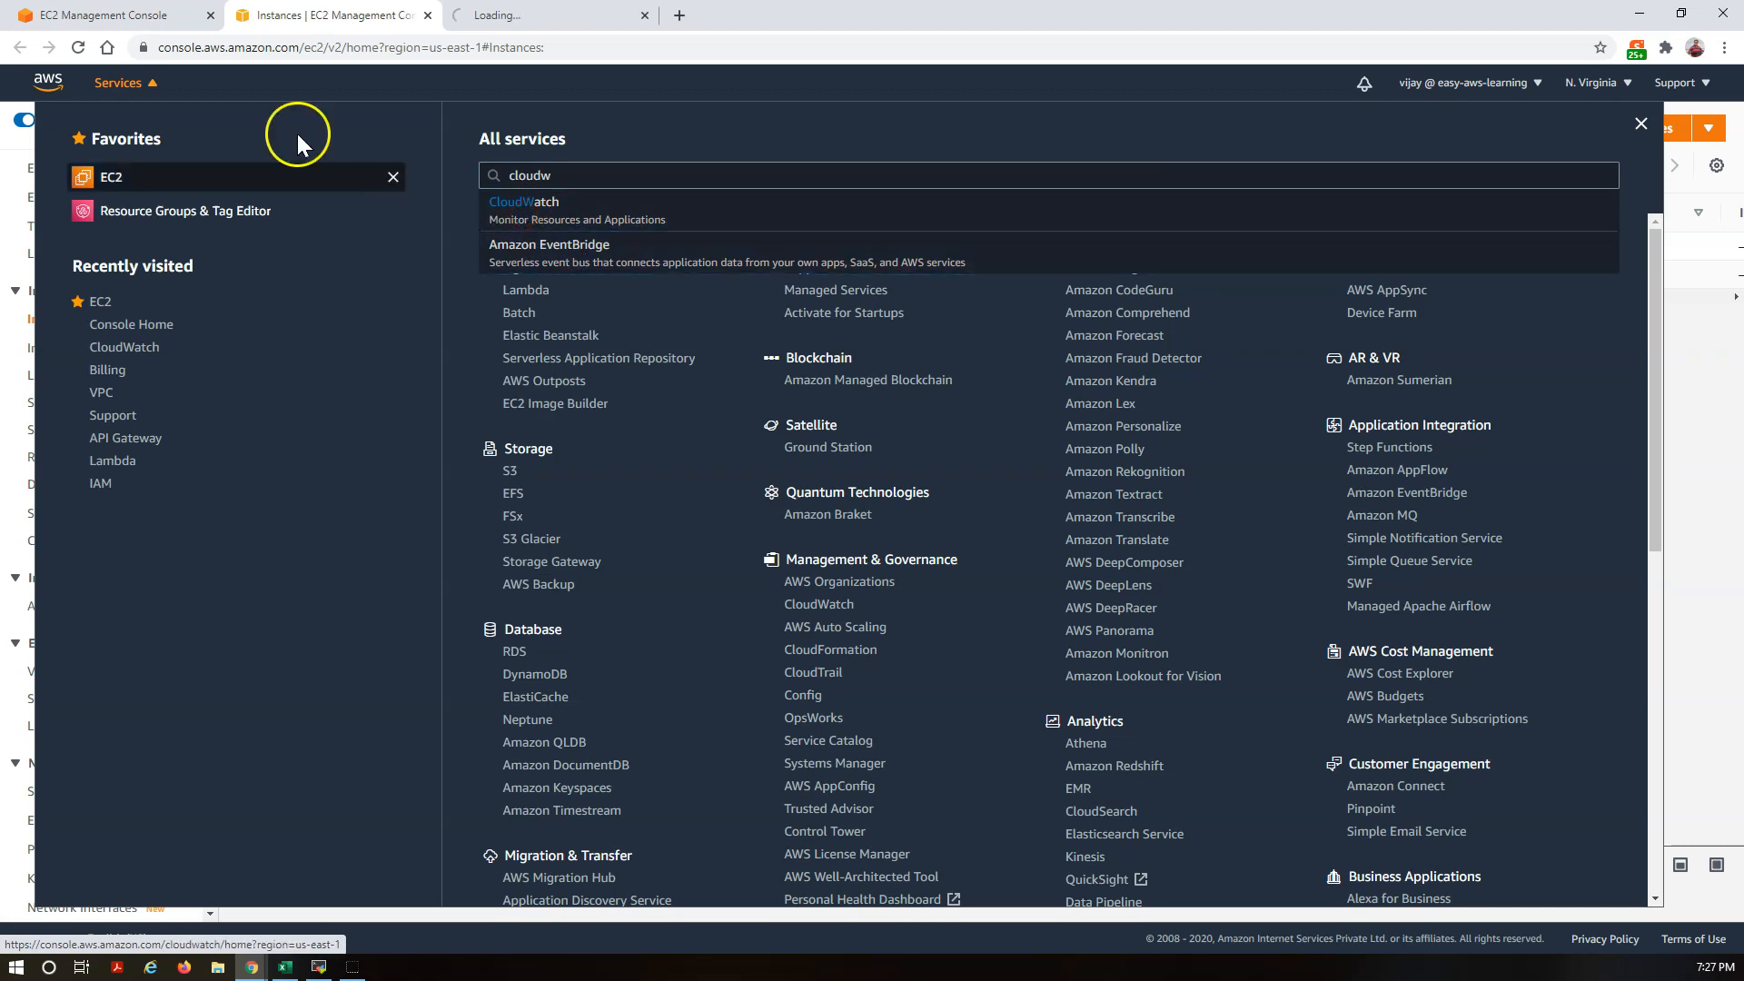
left_click(136, 82)
left_click(545, 14)
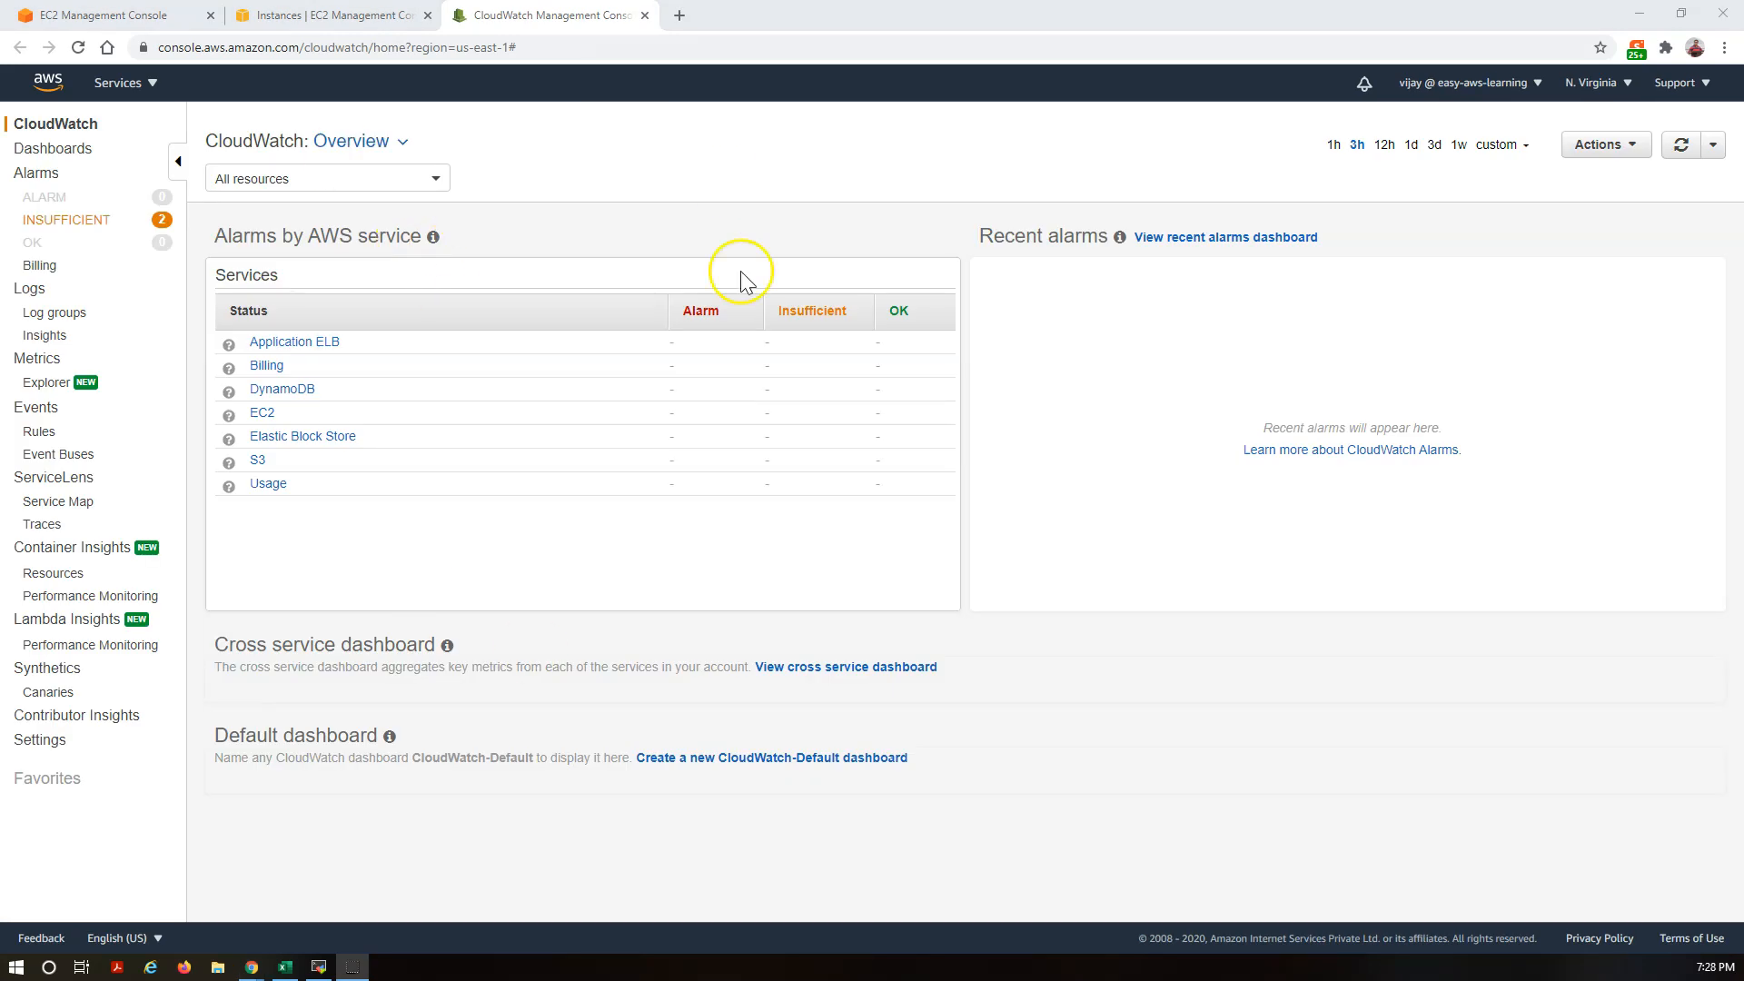
Step: View the CloudWatch alarms in the ALARM state, list the INSUFFICIENT ones, and read the low-CPU alarm's condition
left_click(39, 200)
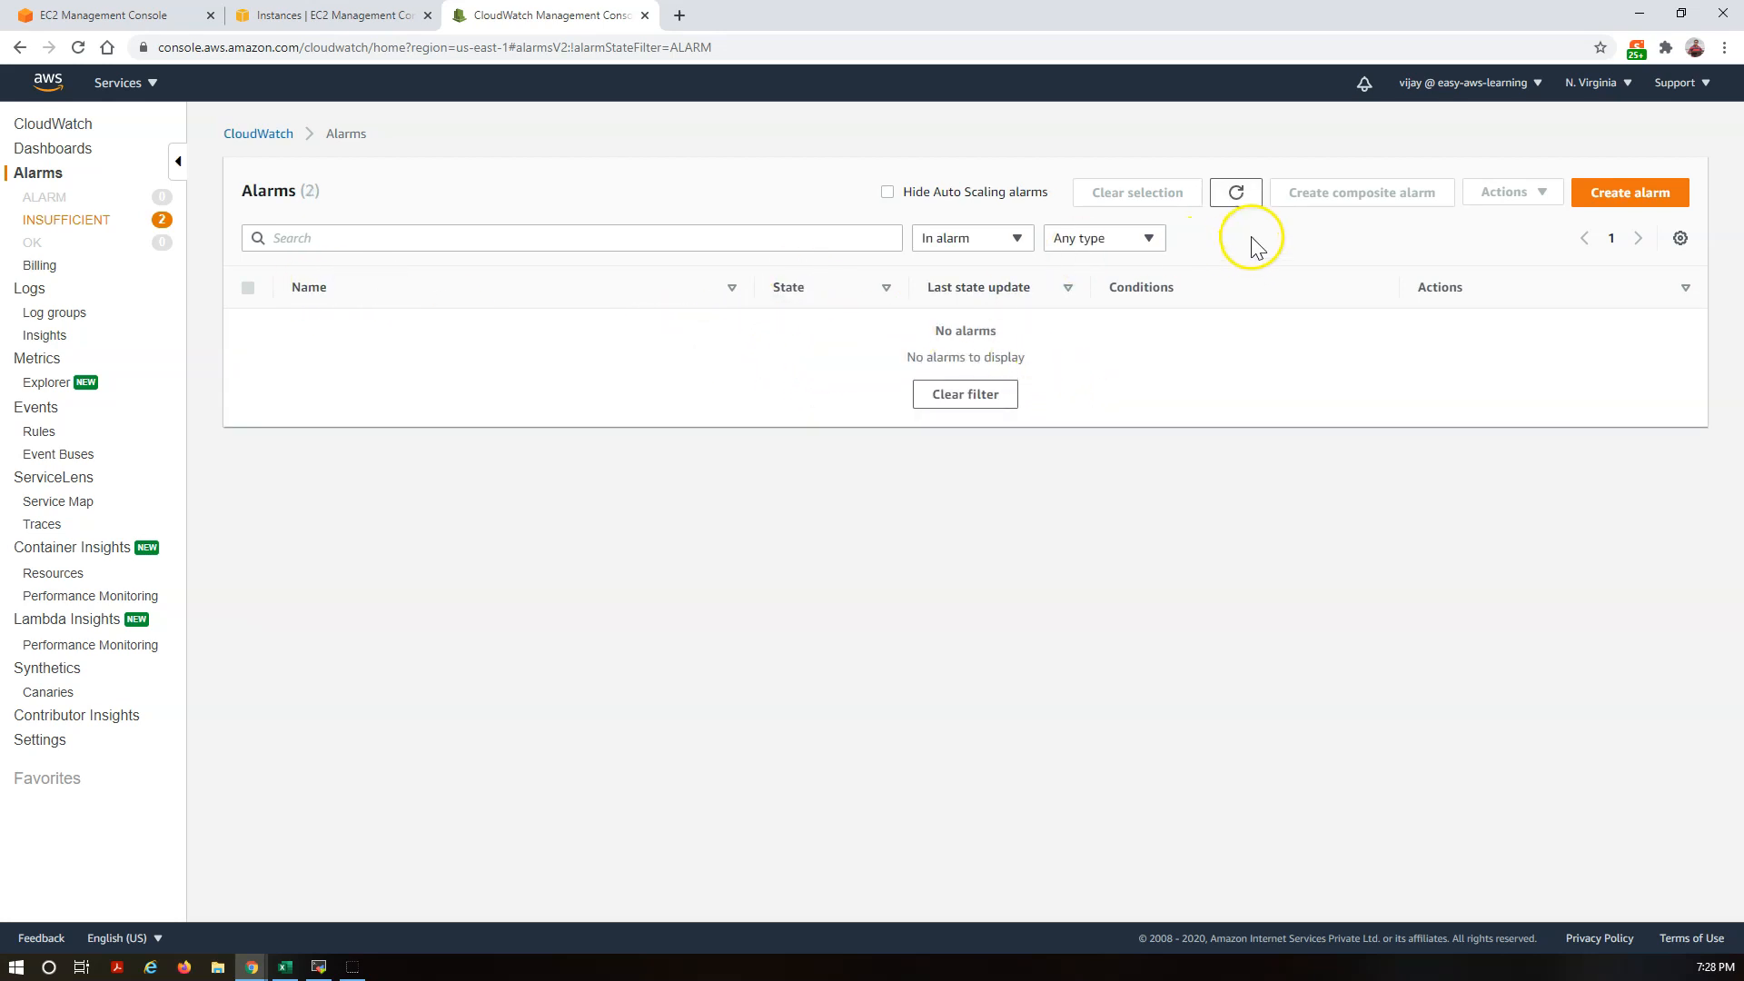
left_click(1241, 202)
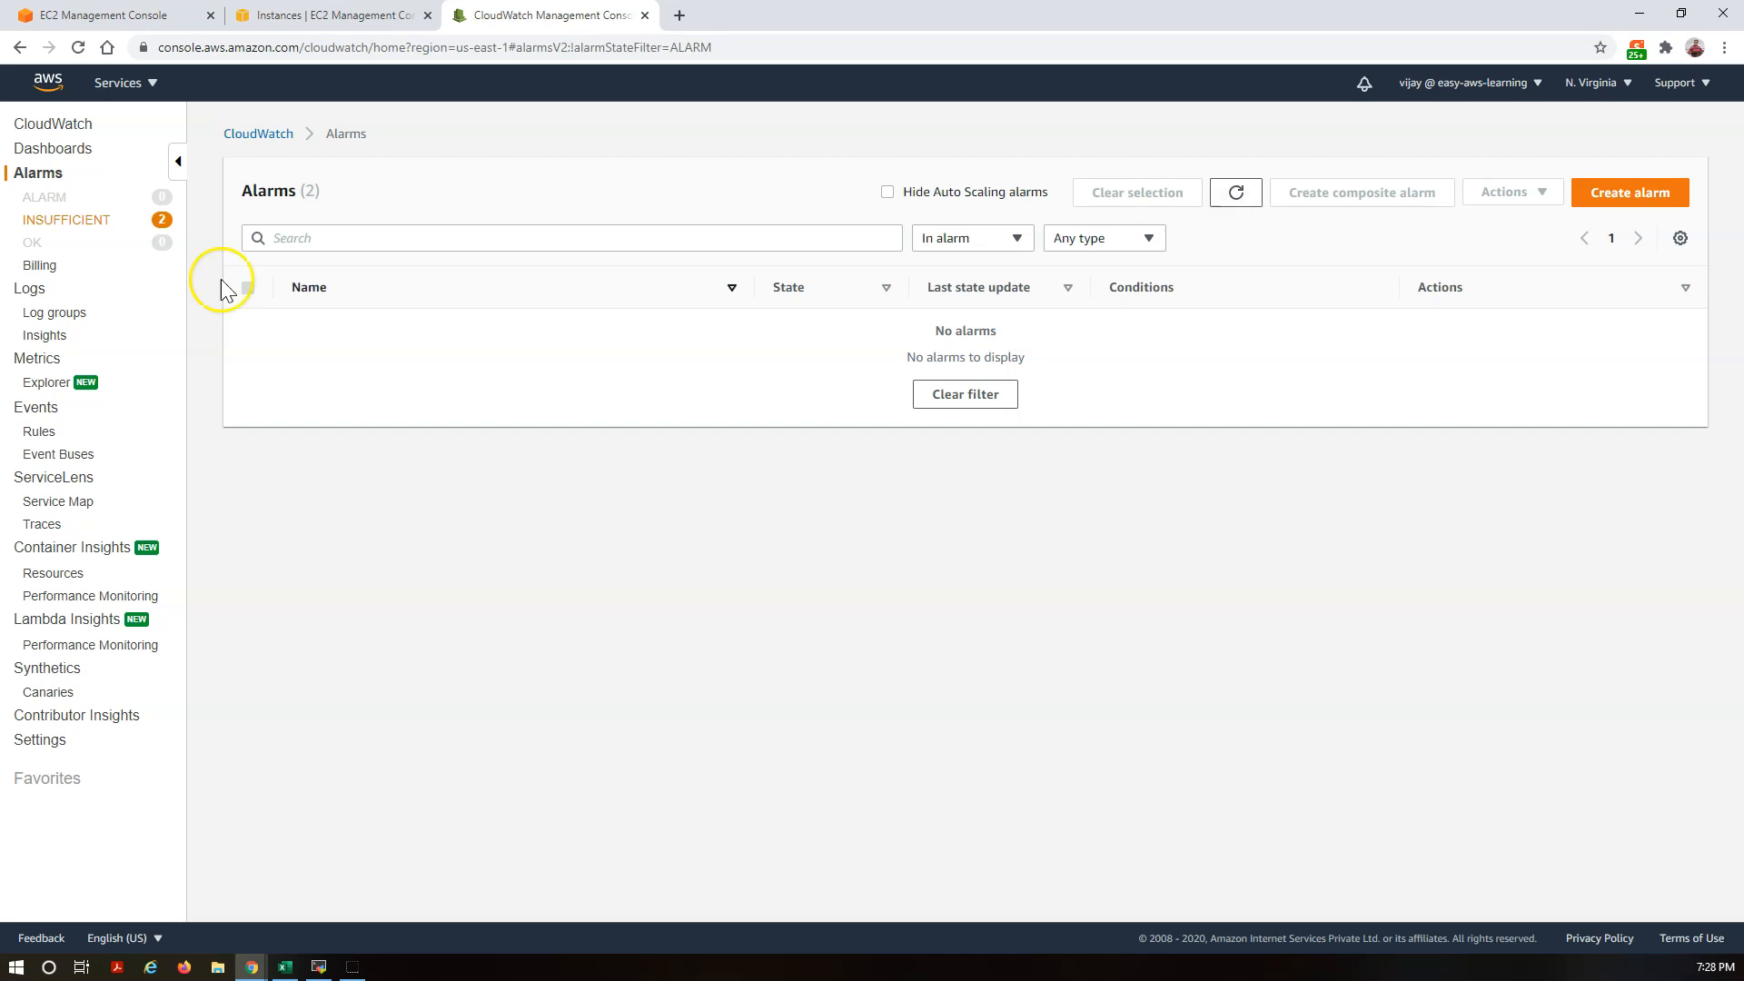
left_click(76, 222)
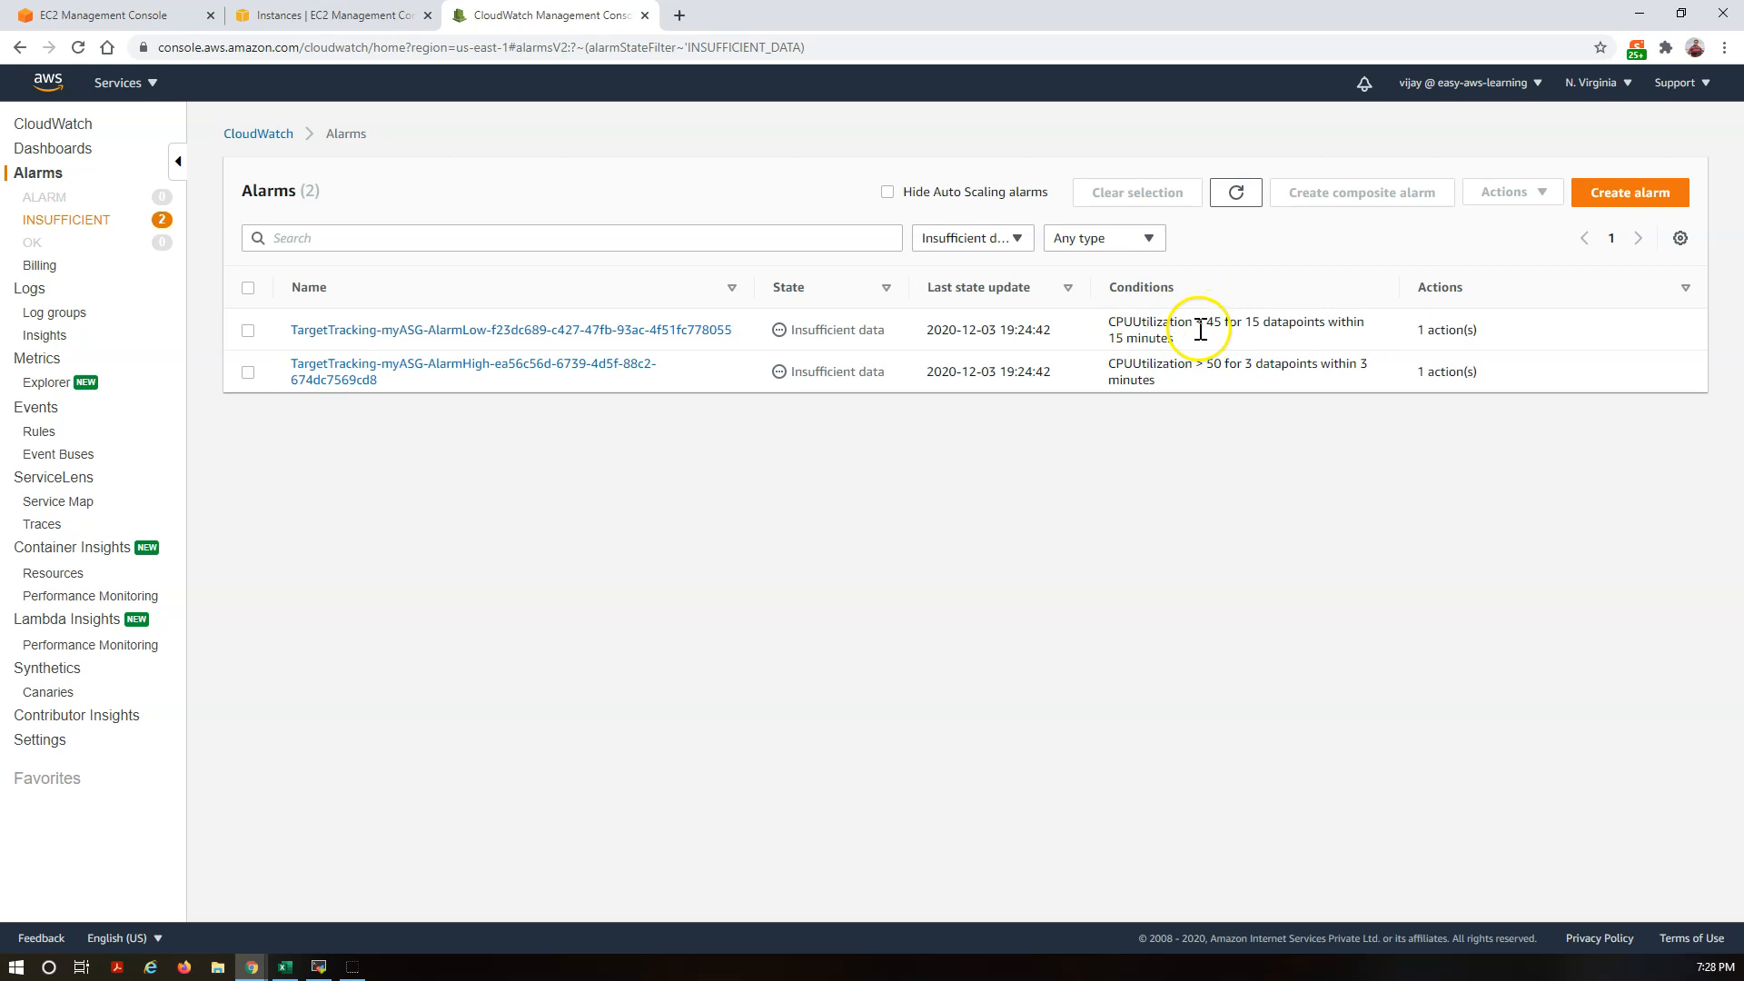
left_click_drag(1136, 339, 1112, 335)
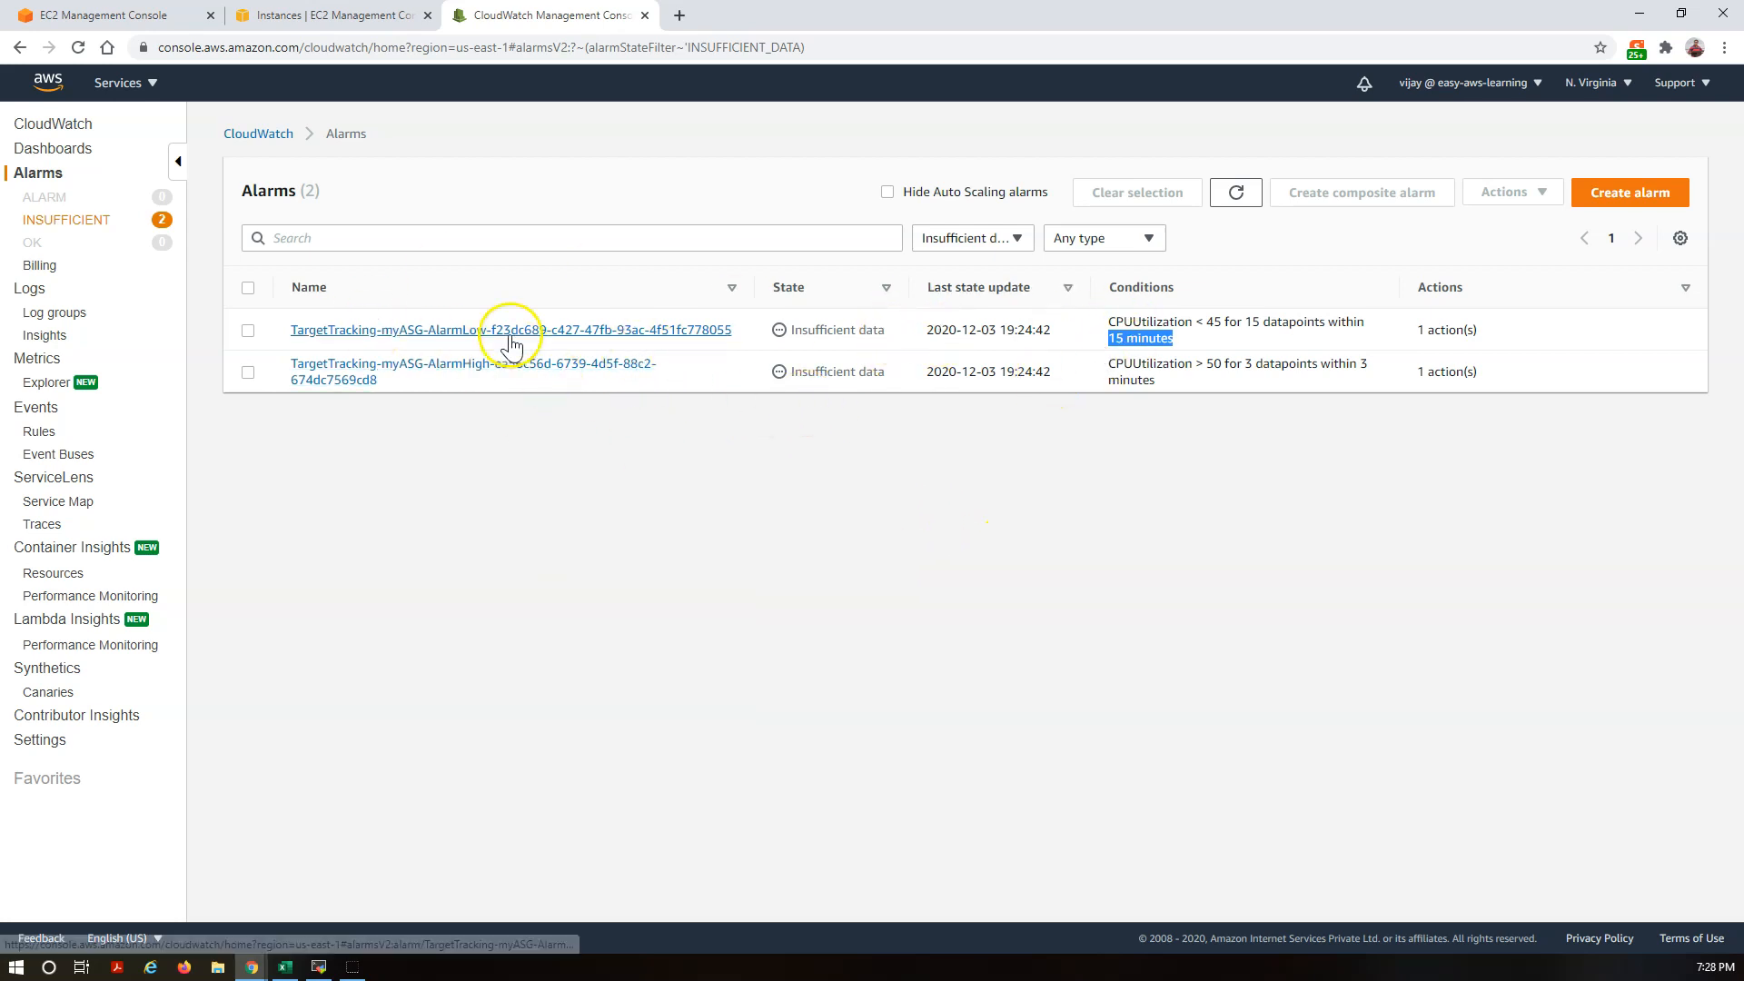
Step: Open the TargetTracking-myASG AlarmLow alarm, examine its CPUUtilization threshold, and check the low alarm's state in the alarms list
left_click(490, 330)
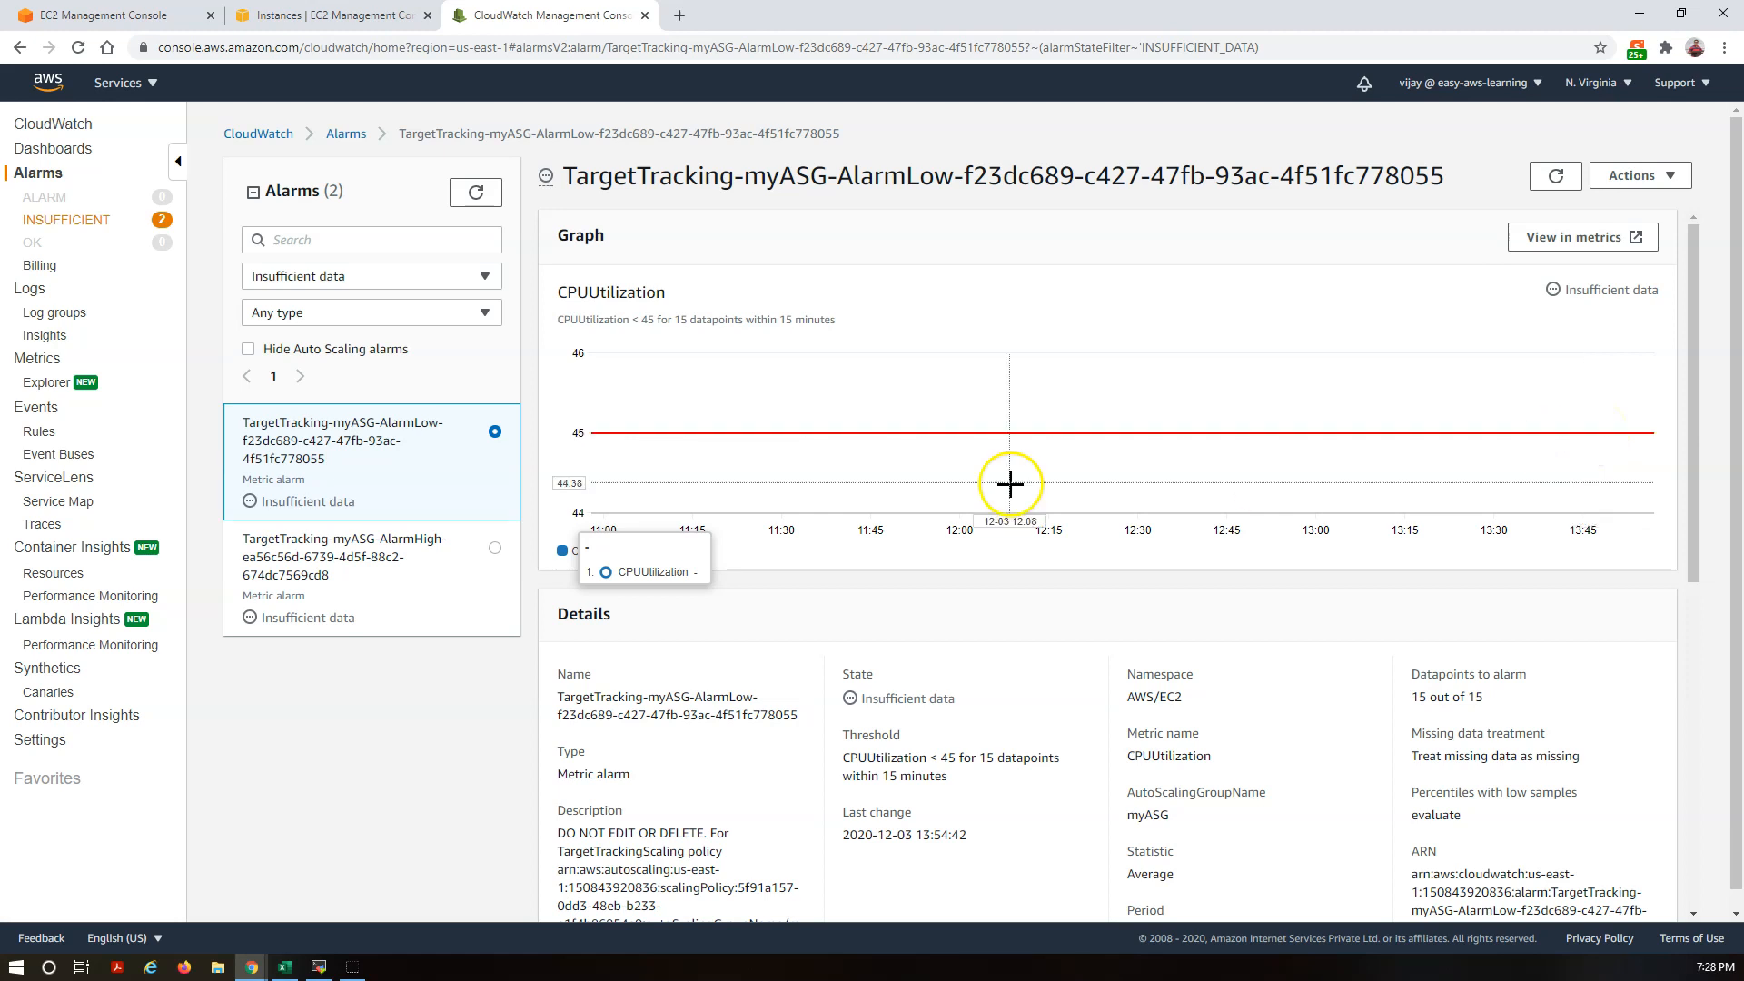
left_click_drag(680, 319, 847, 337)
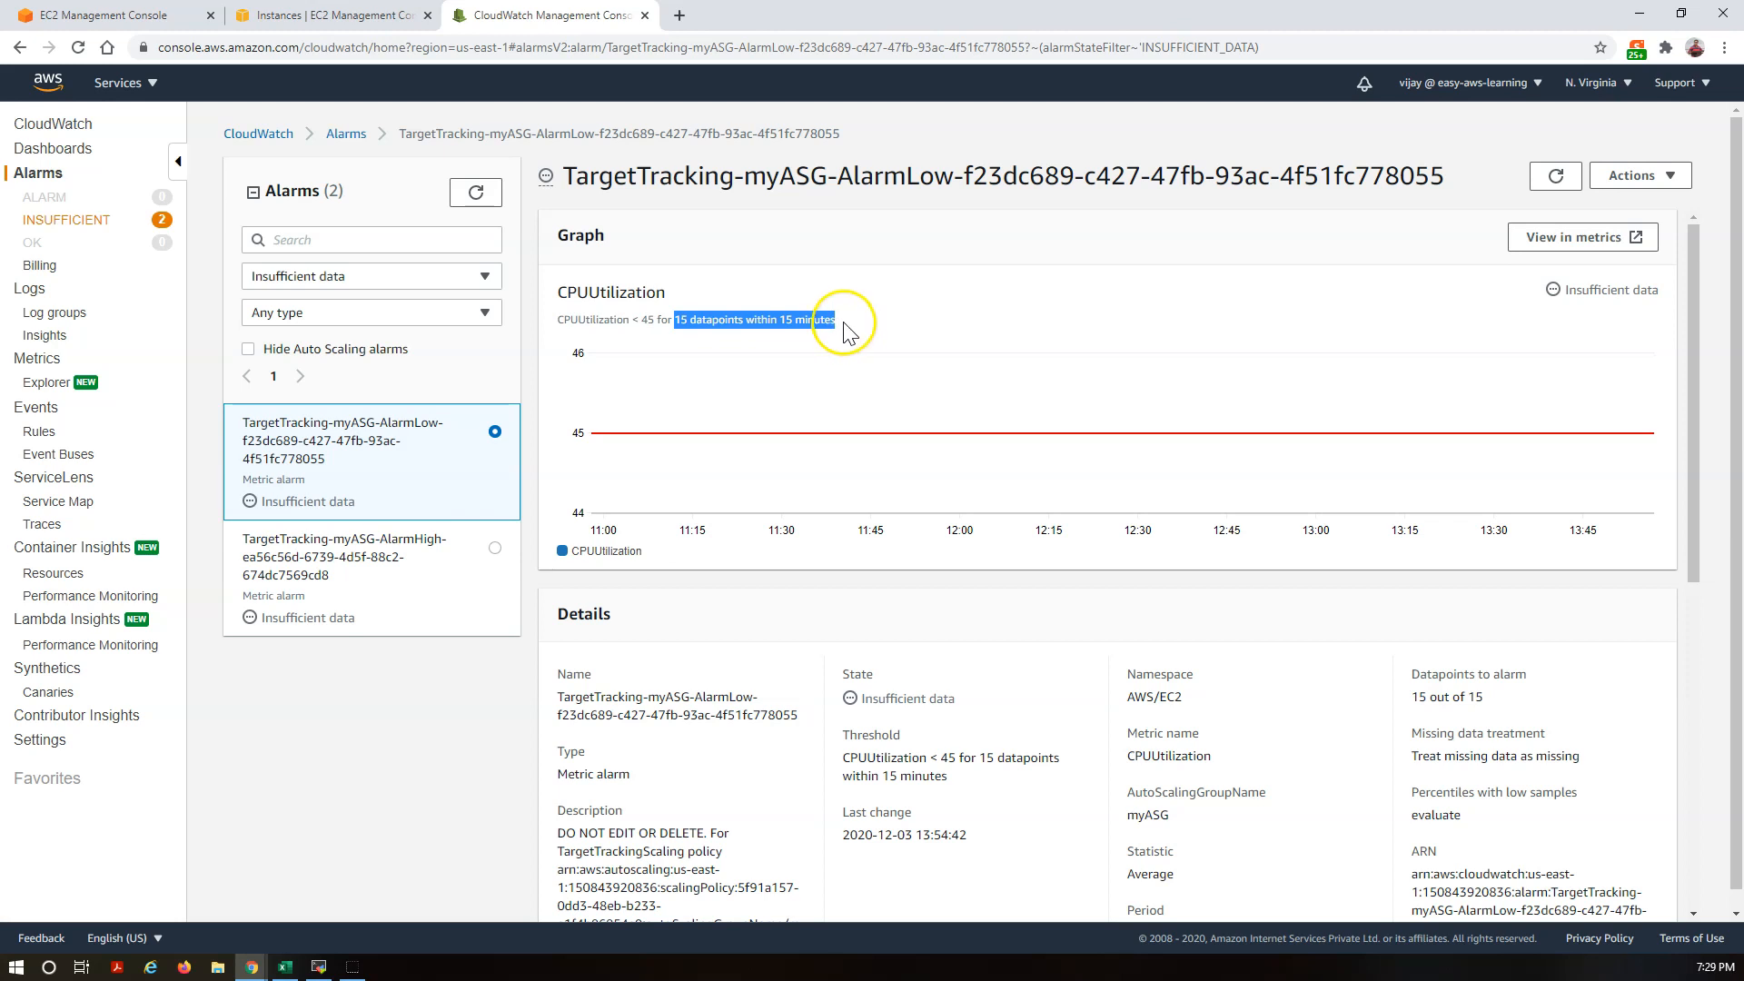
triple_click(821, 318)
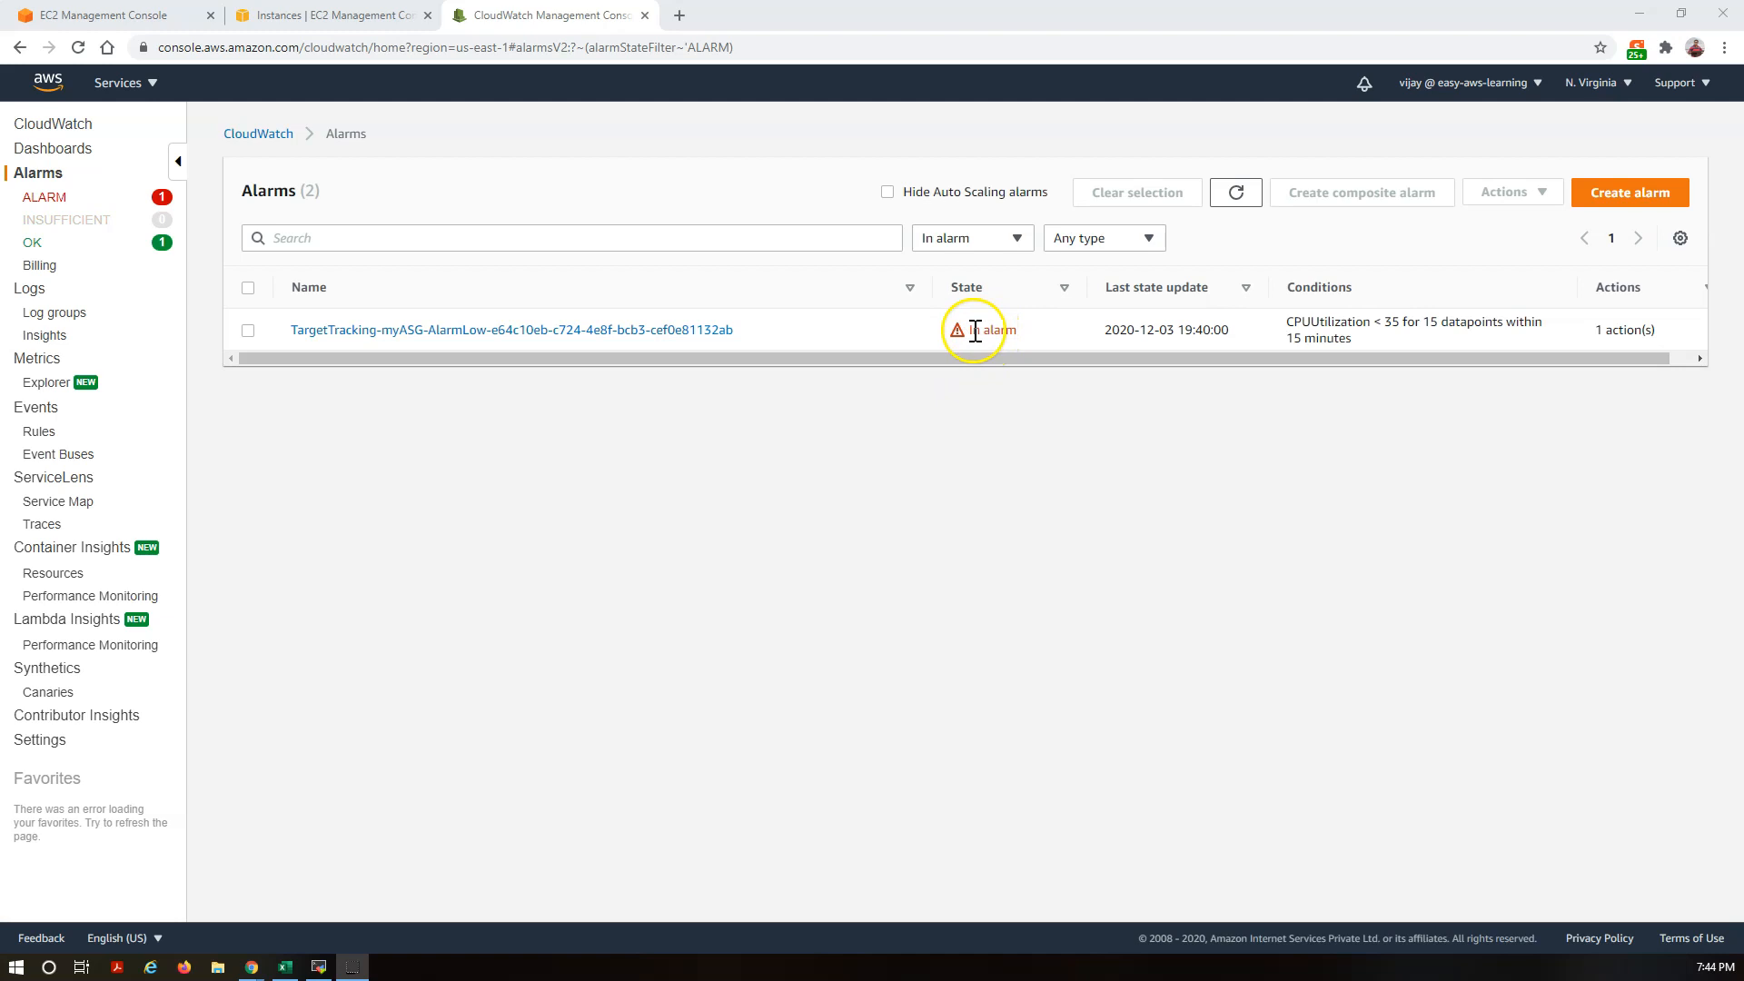
left_click_drag(971, 331, 1013, 333)
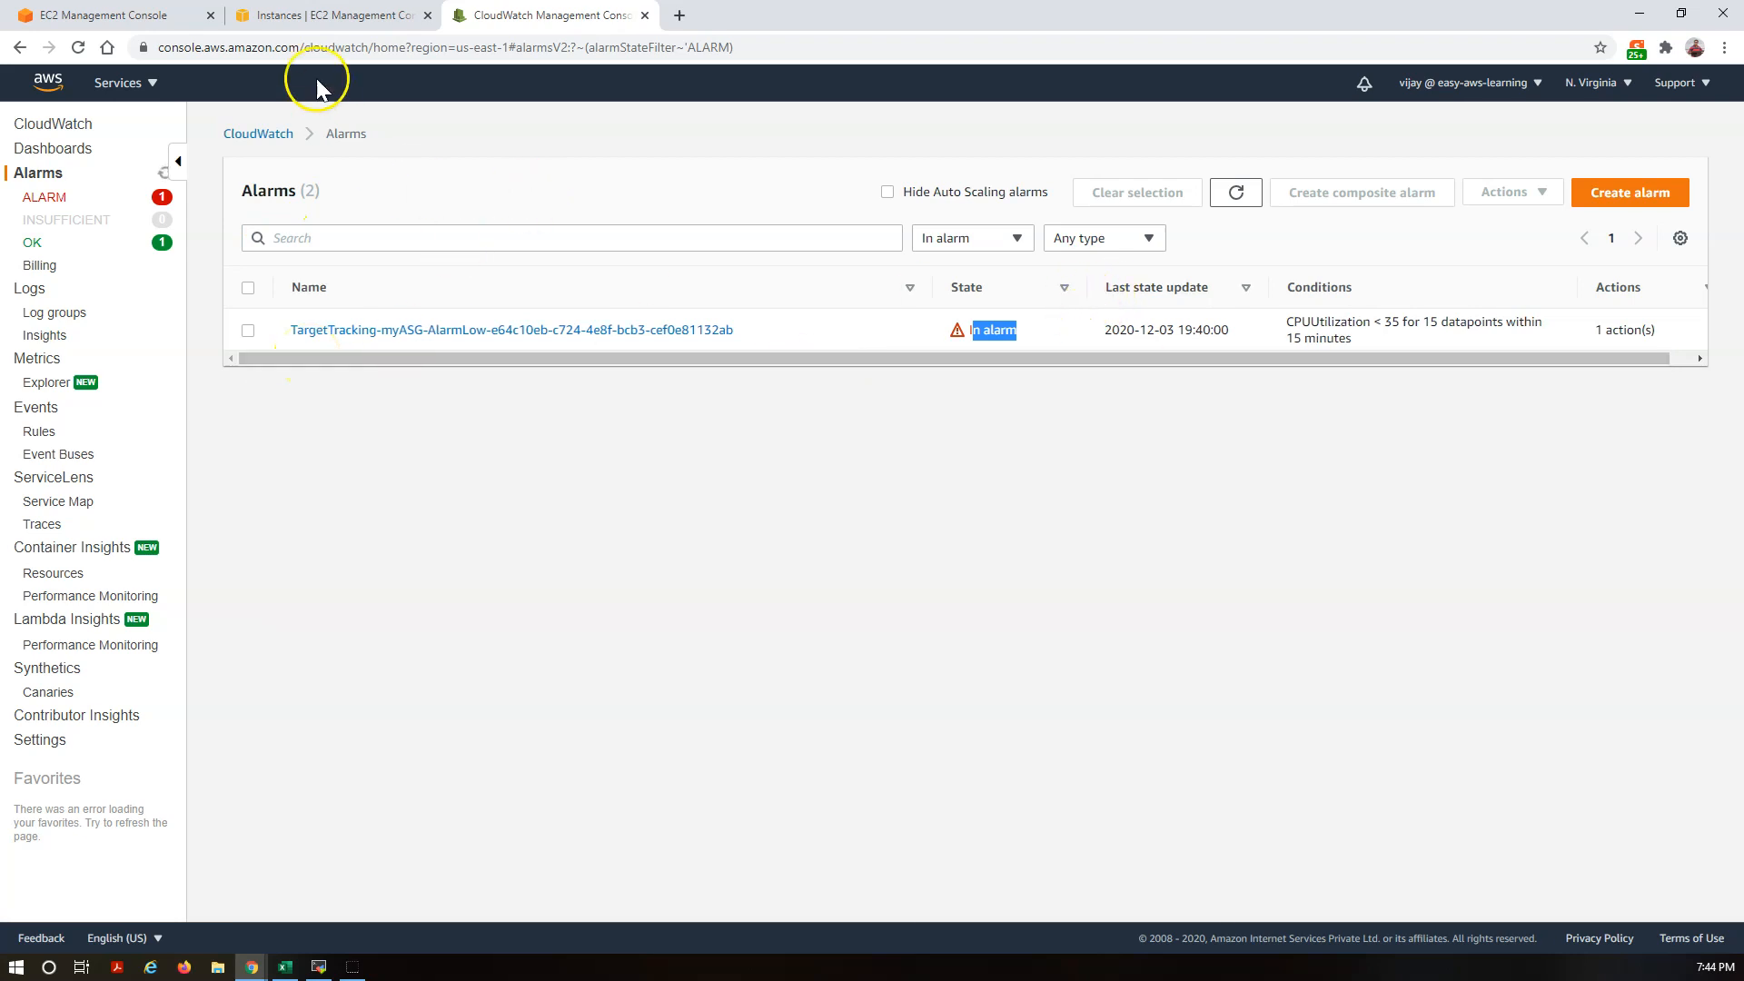
Step: Return to myASG's activity history in the EC2 console and refresh it repeatedly to look for new scaling activity
left_click(135, 16)
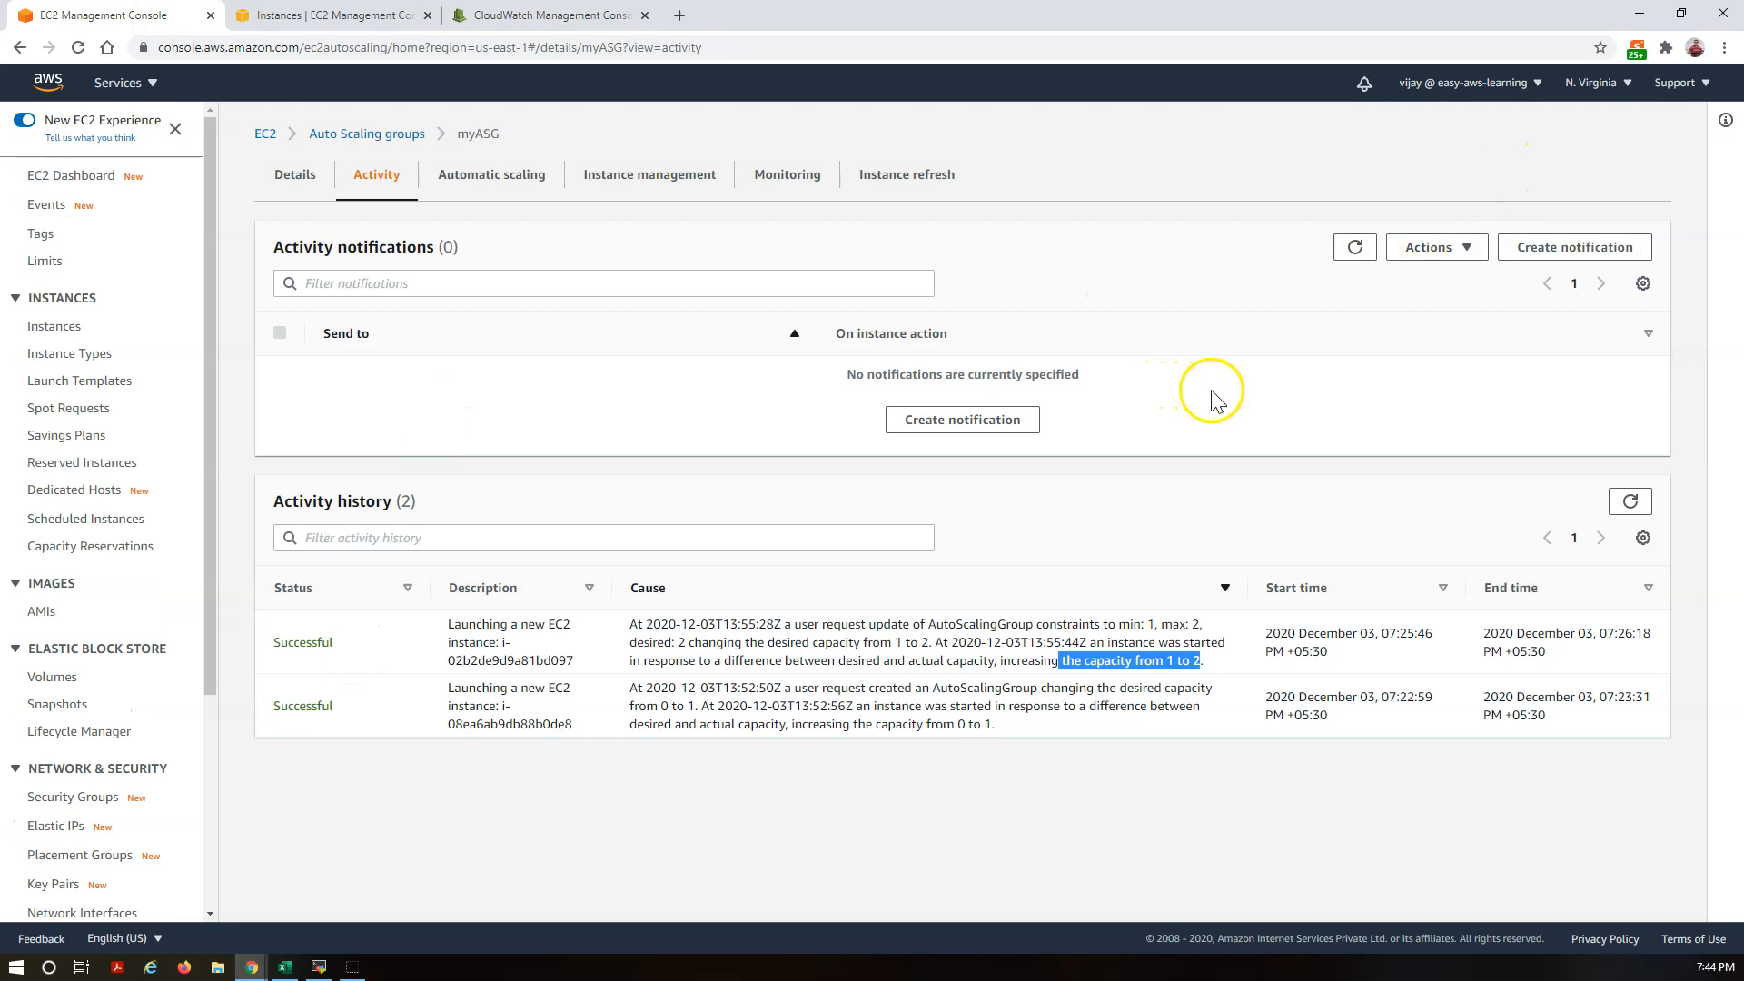
left_click(1352, 246)
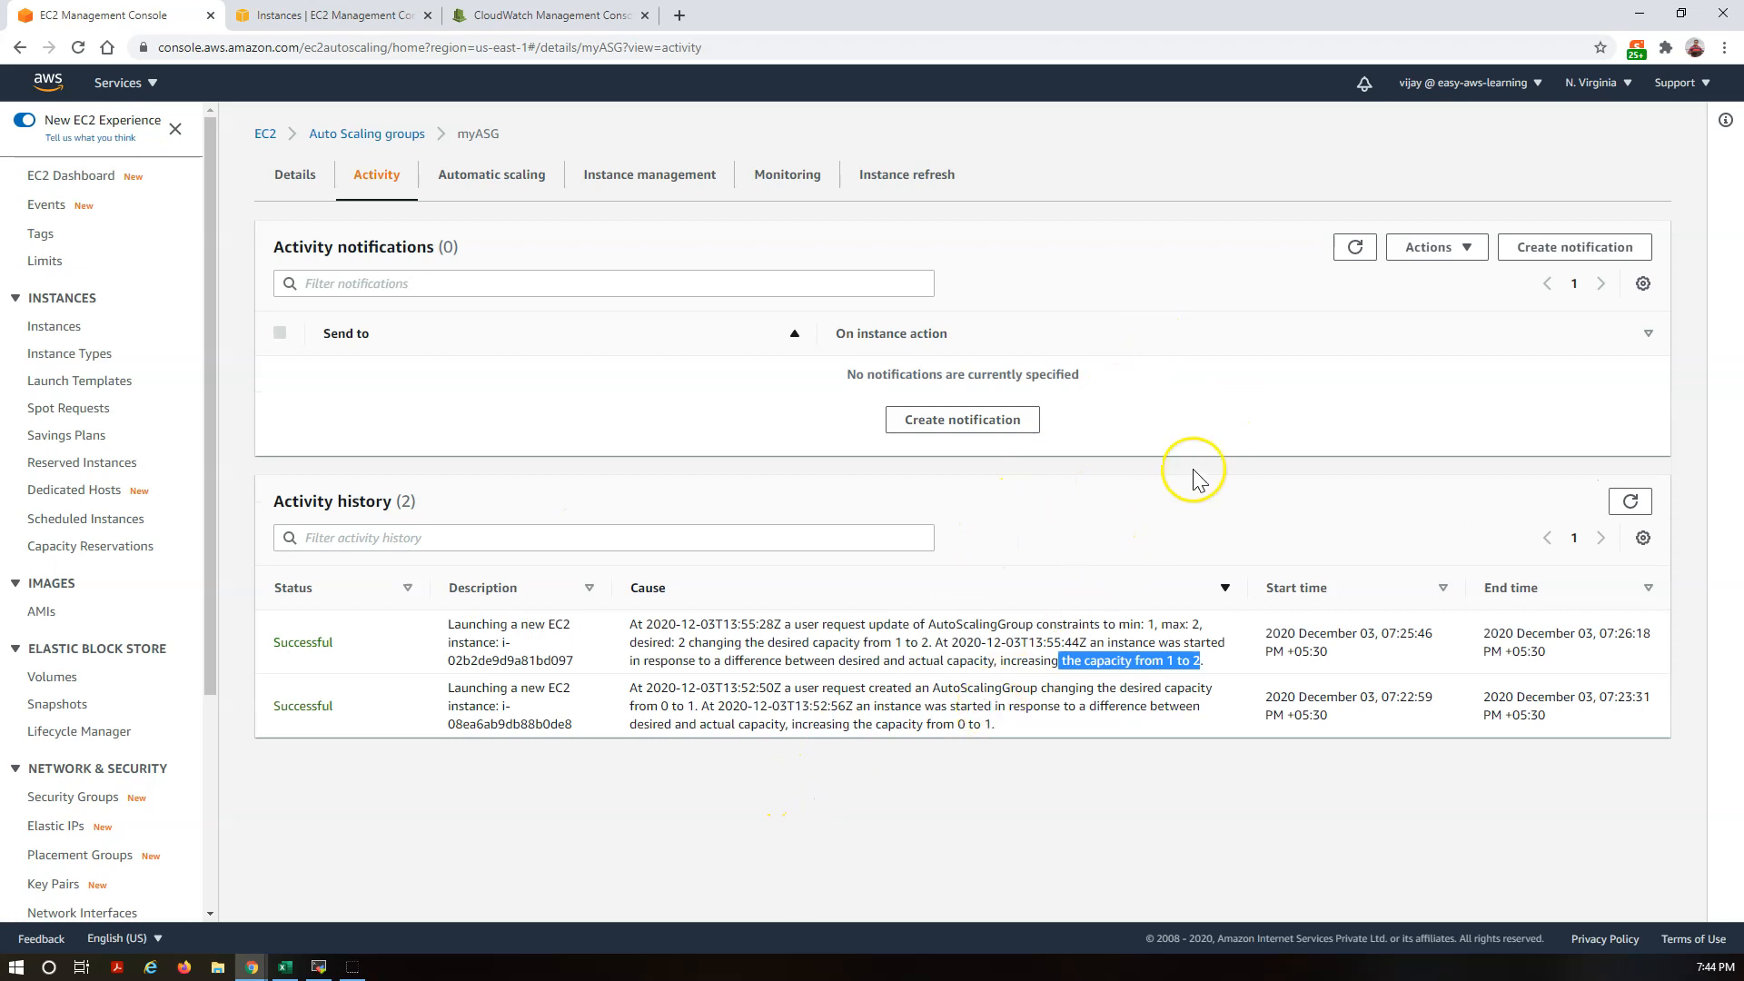
left_click(1225, 358)
left_click(1353, 247)
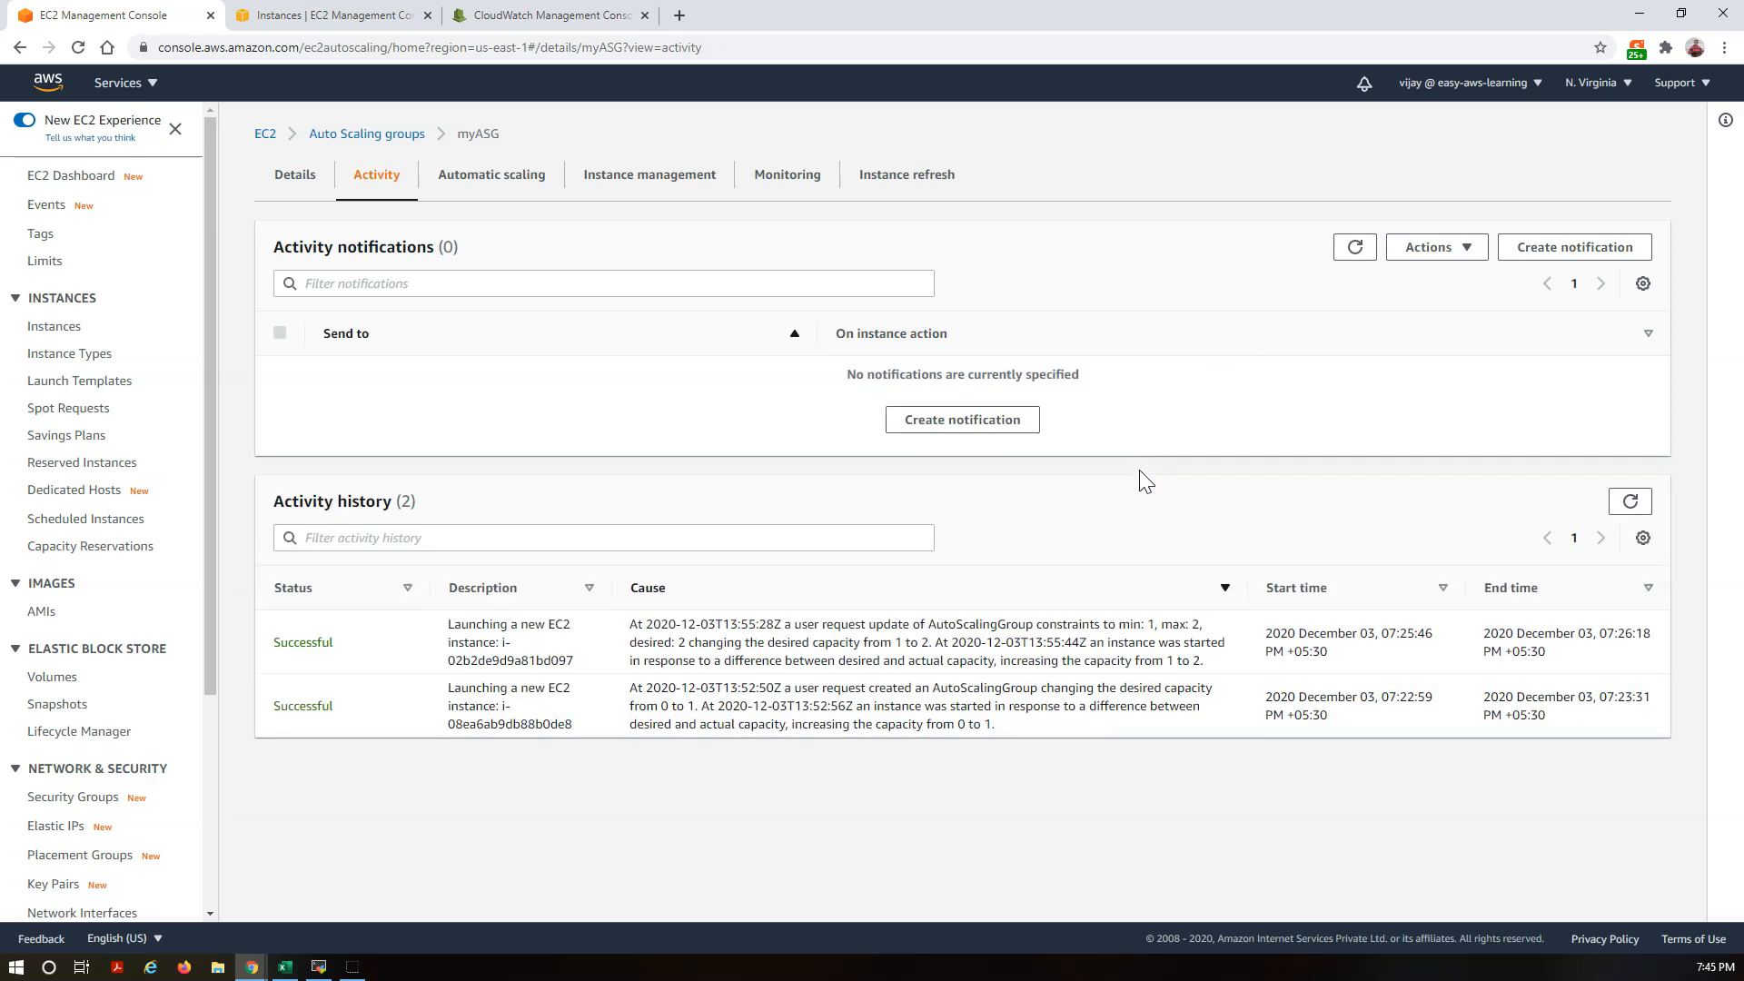
left_click(1352, 246)
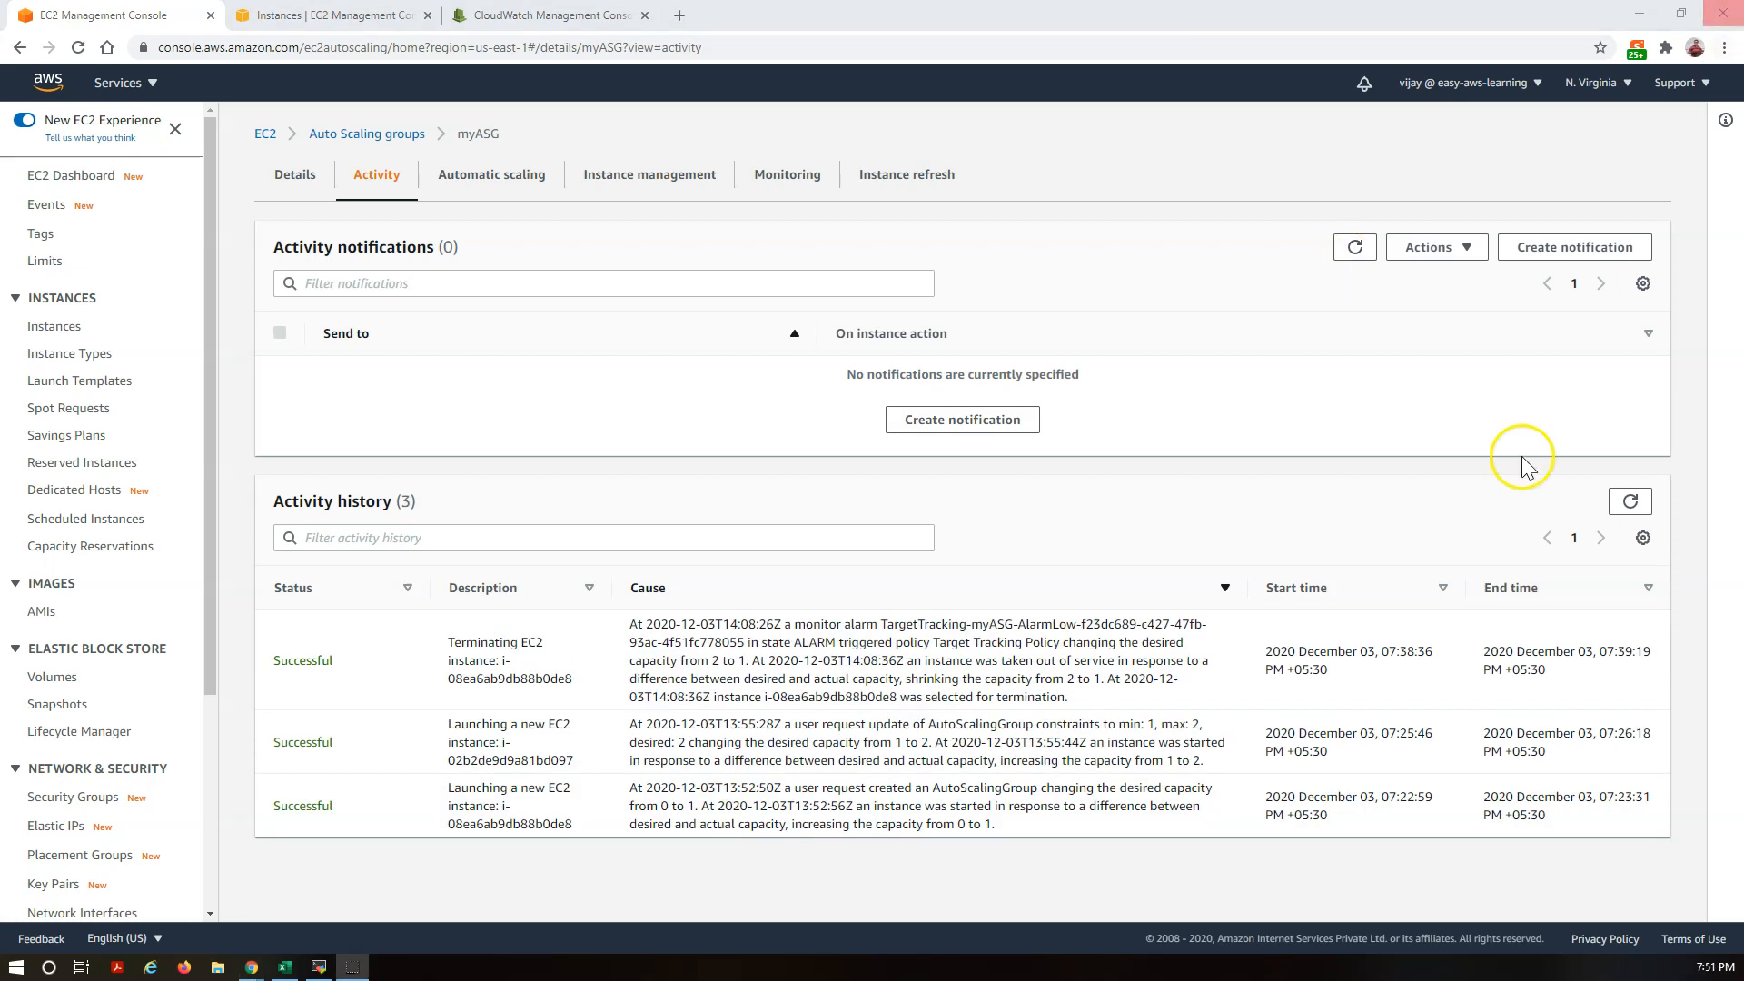
Step: Read the cause of the instance termination in the activity history and open myASG's group details to check the desired capacity
left_click_drag(737, 643, 990, 679)
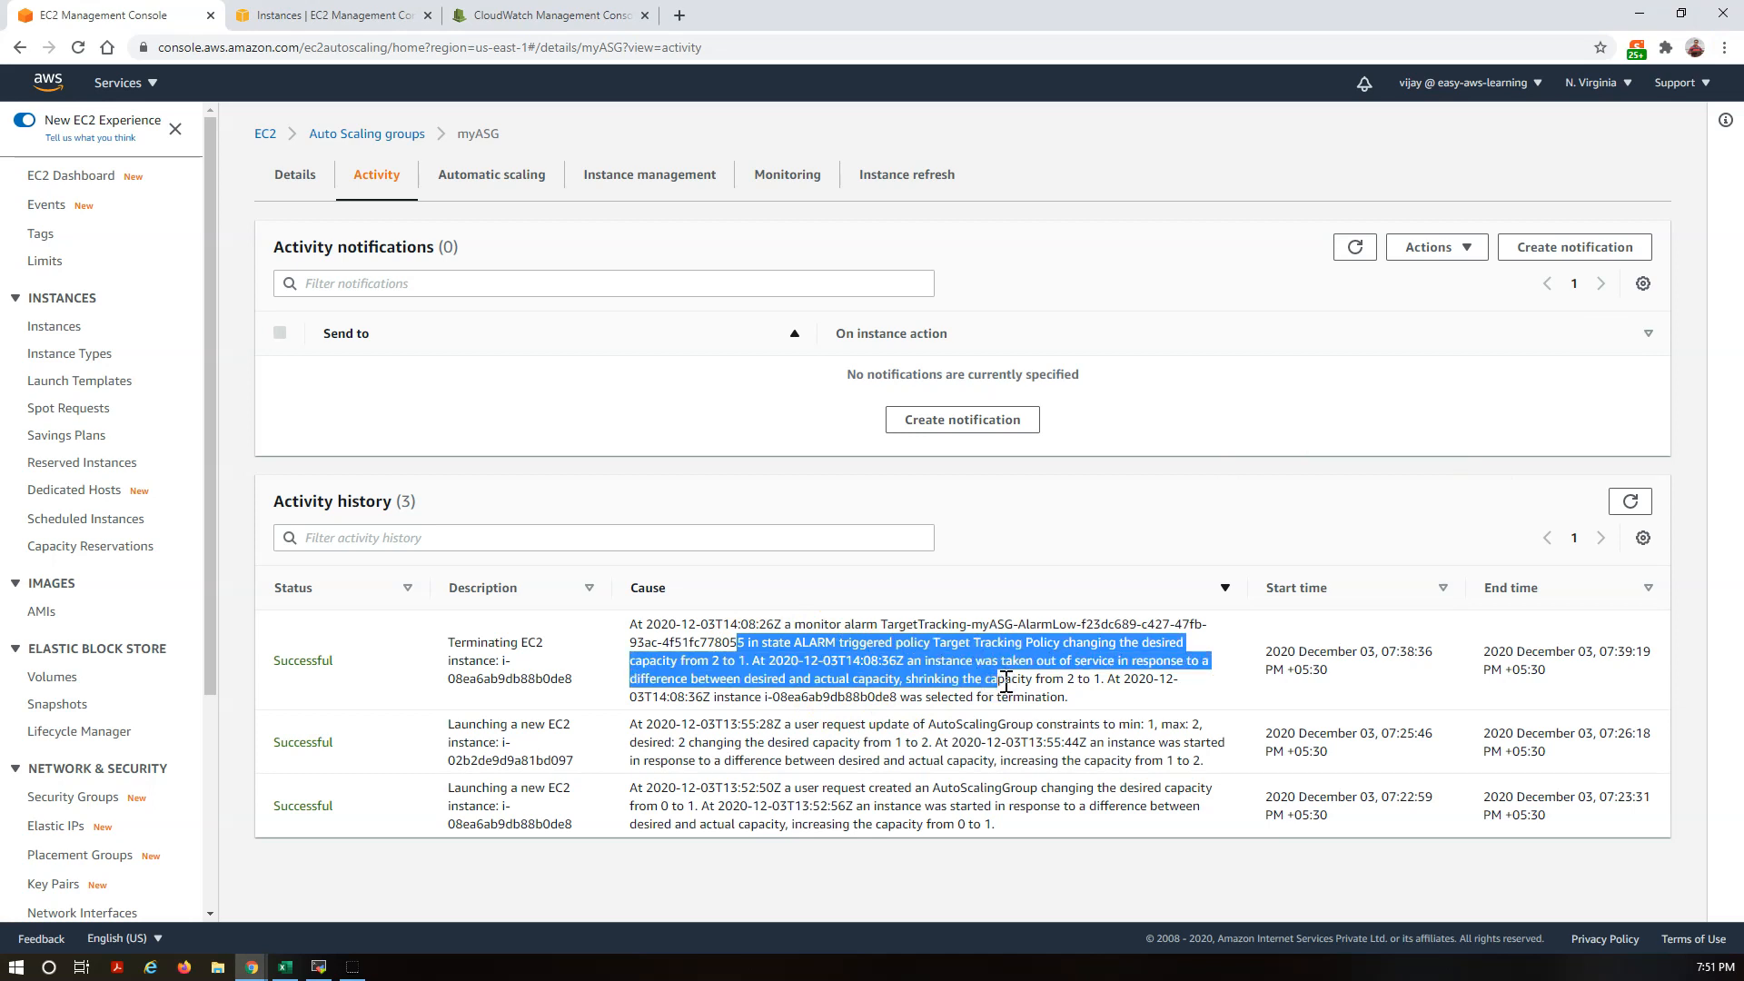
left_click(929, 670)
left_click_drag(929, 678, 1073, 678)
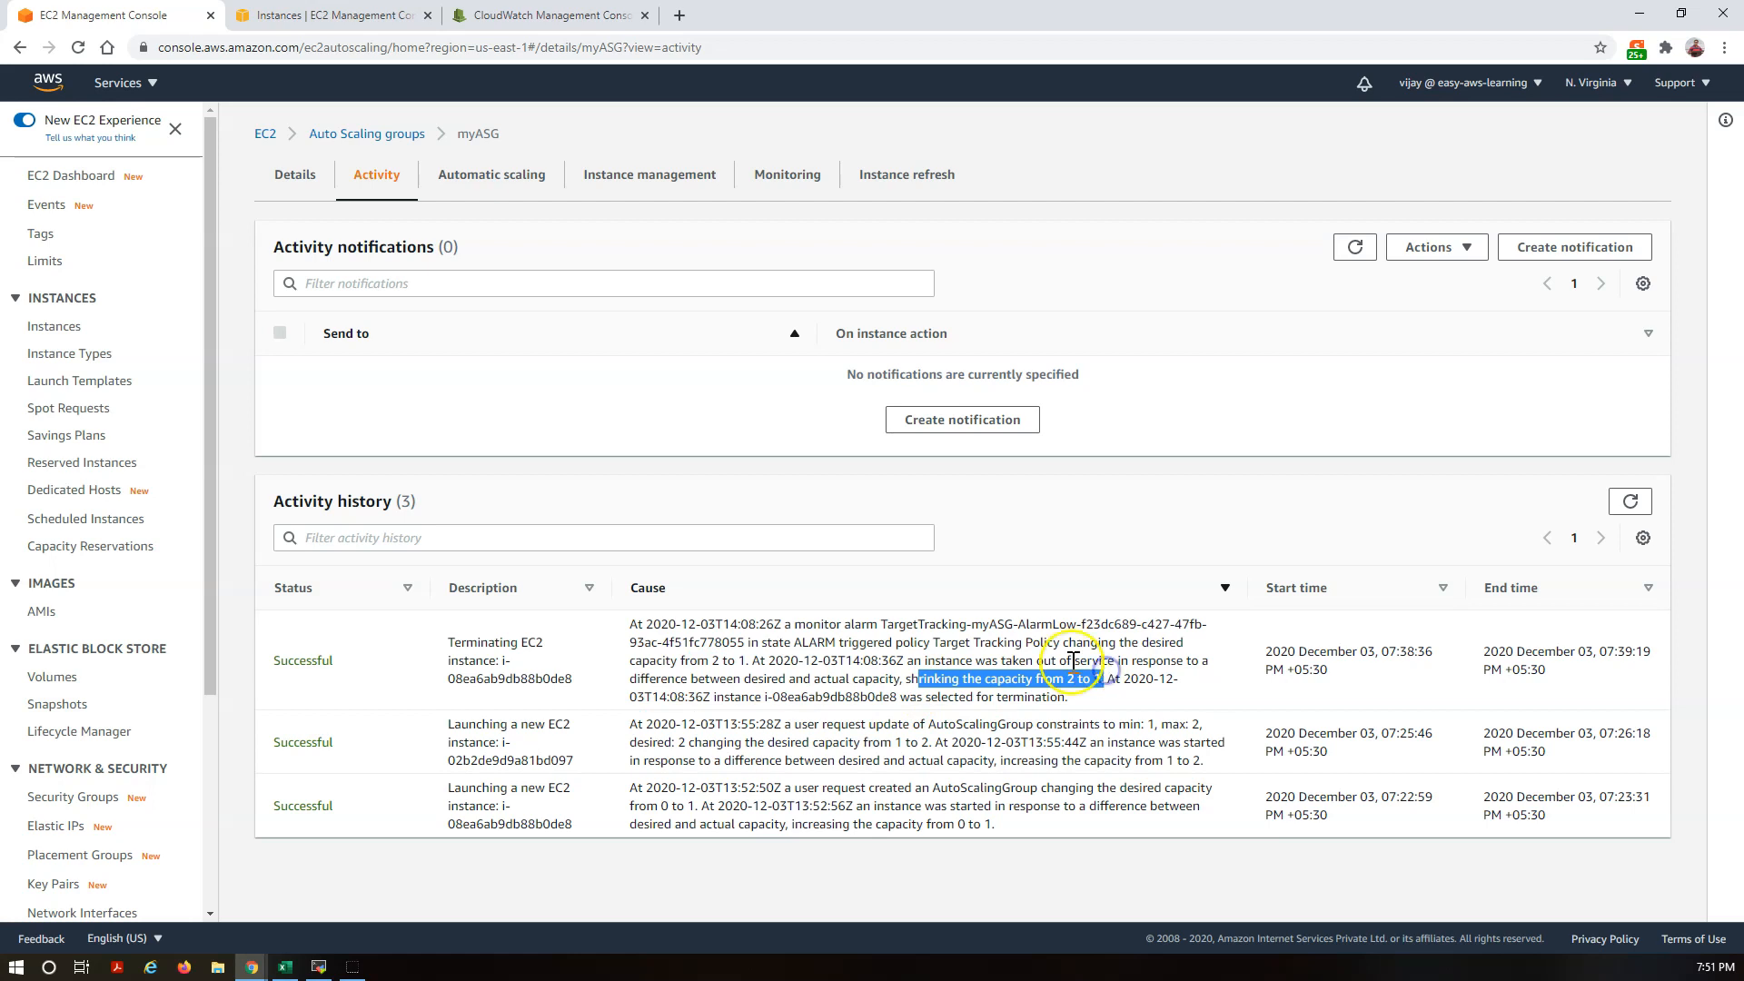
left_click(1031, 679)
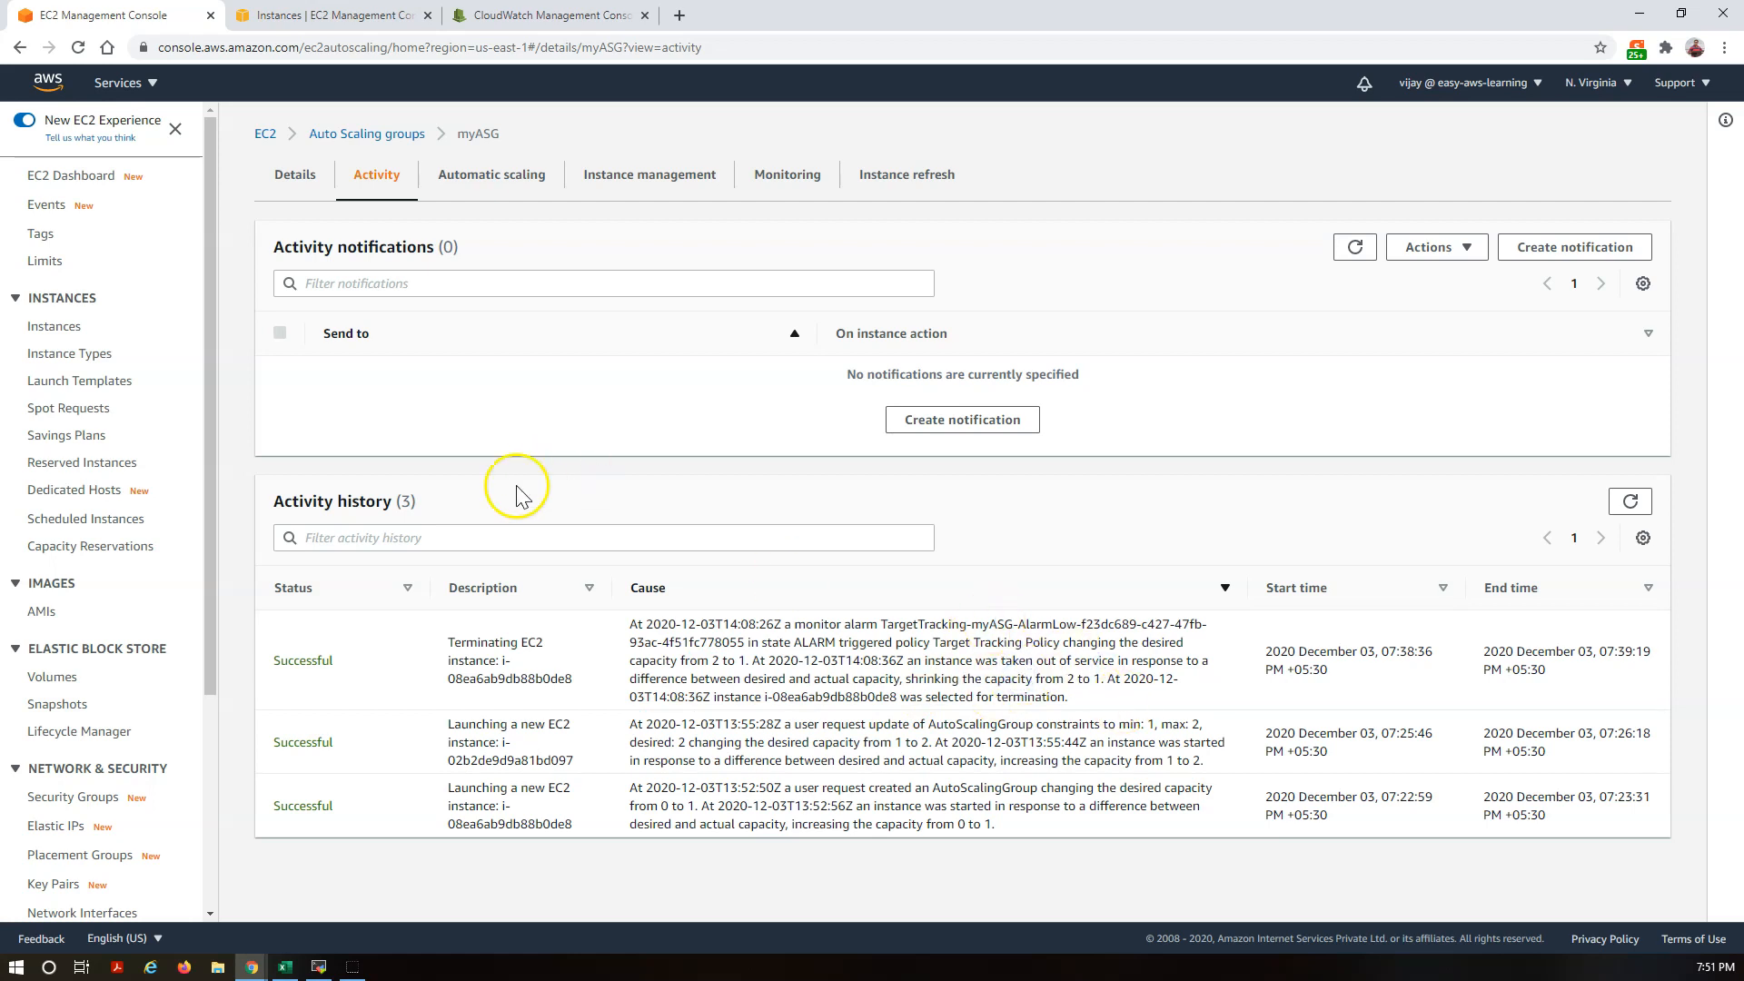
left_click(296, 178)
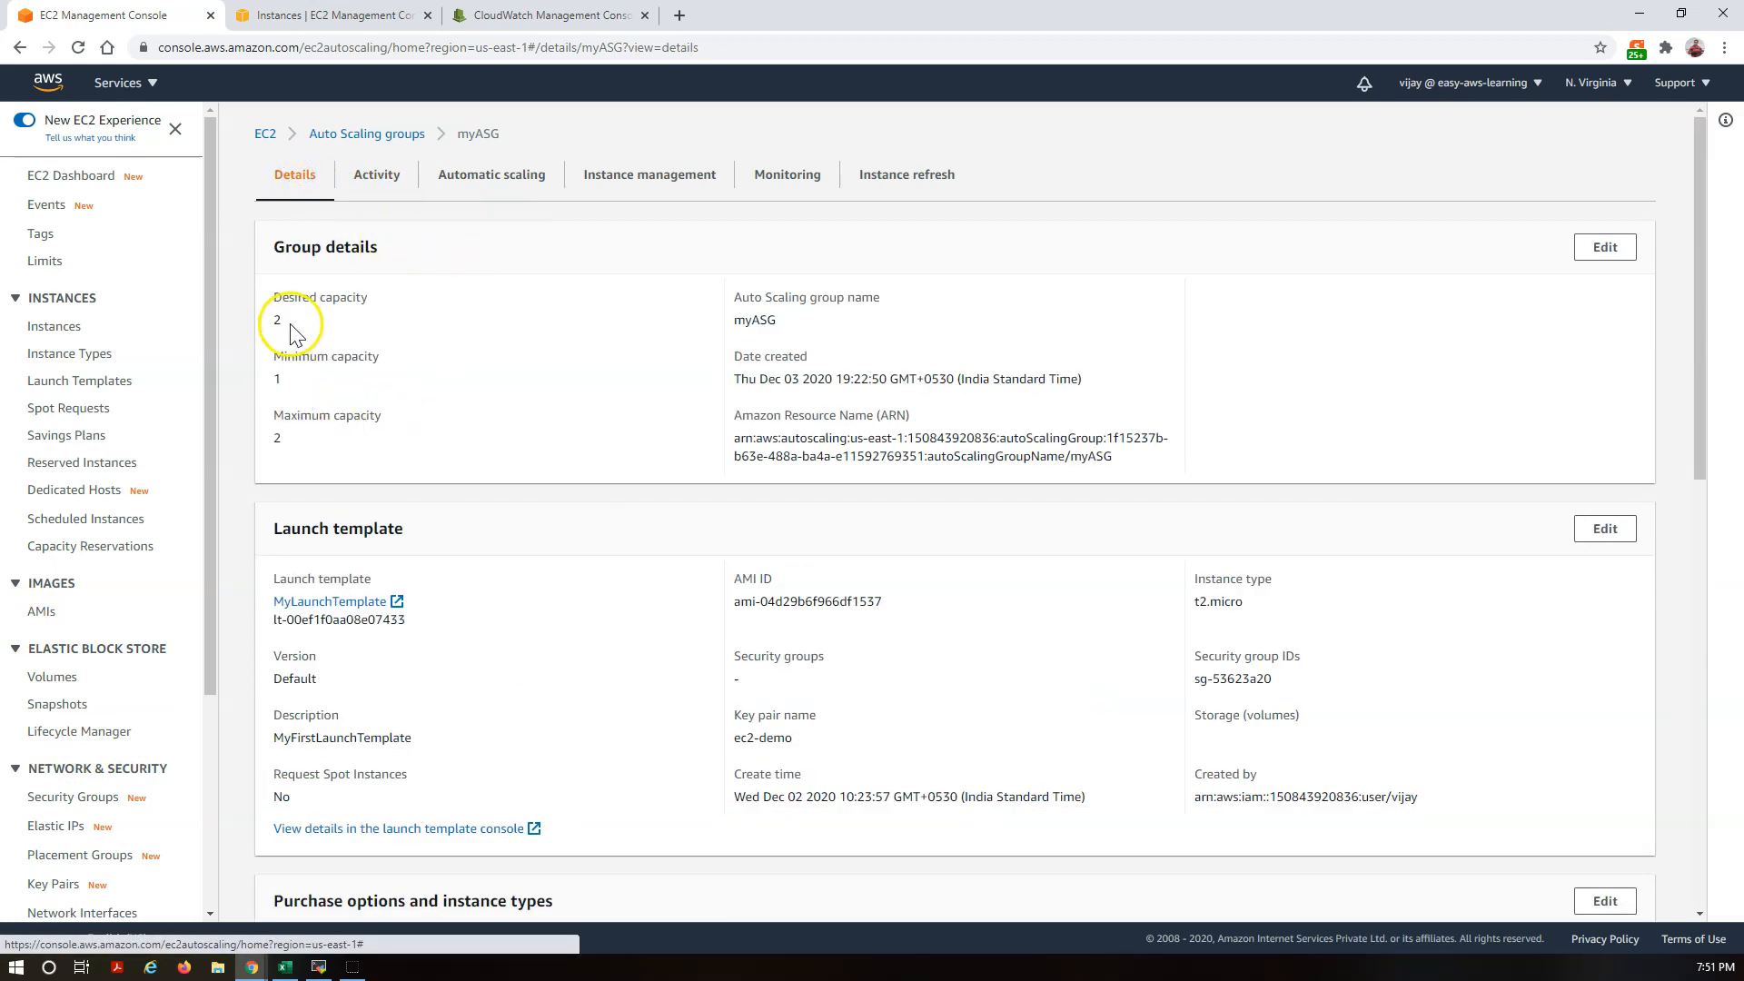
Step: Re-read the termination cause in myASG's activity history and refresh the EC2 instances list to check each instance's state
left_click(380, 178)
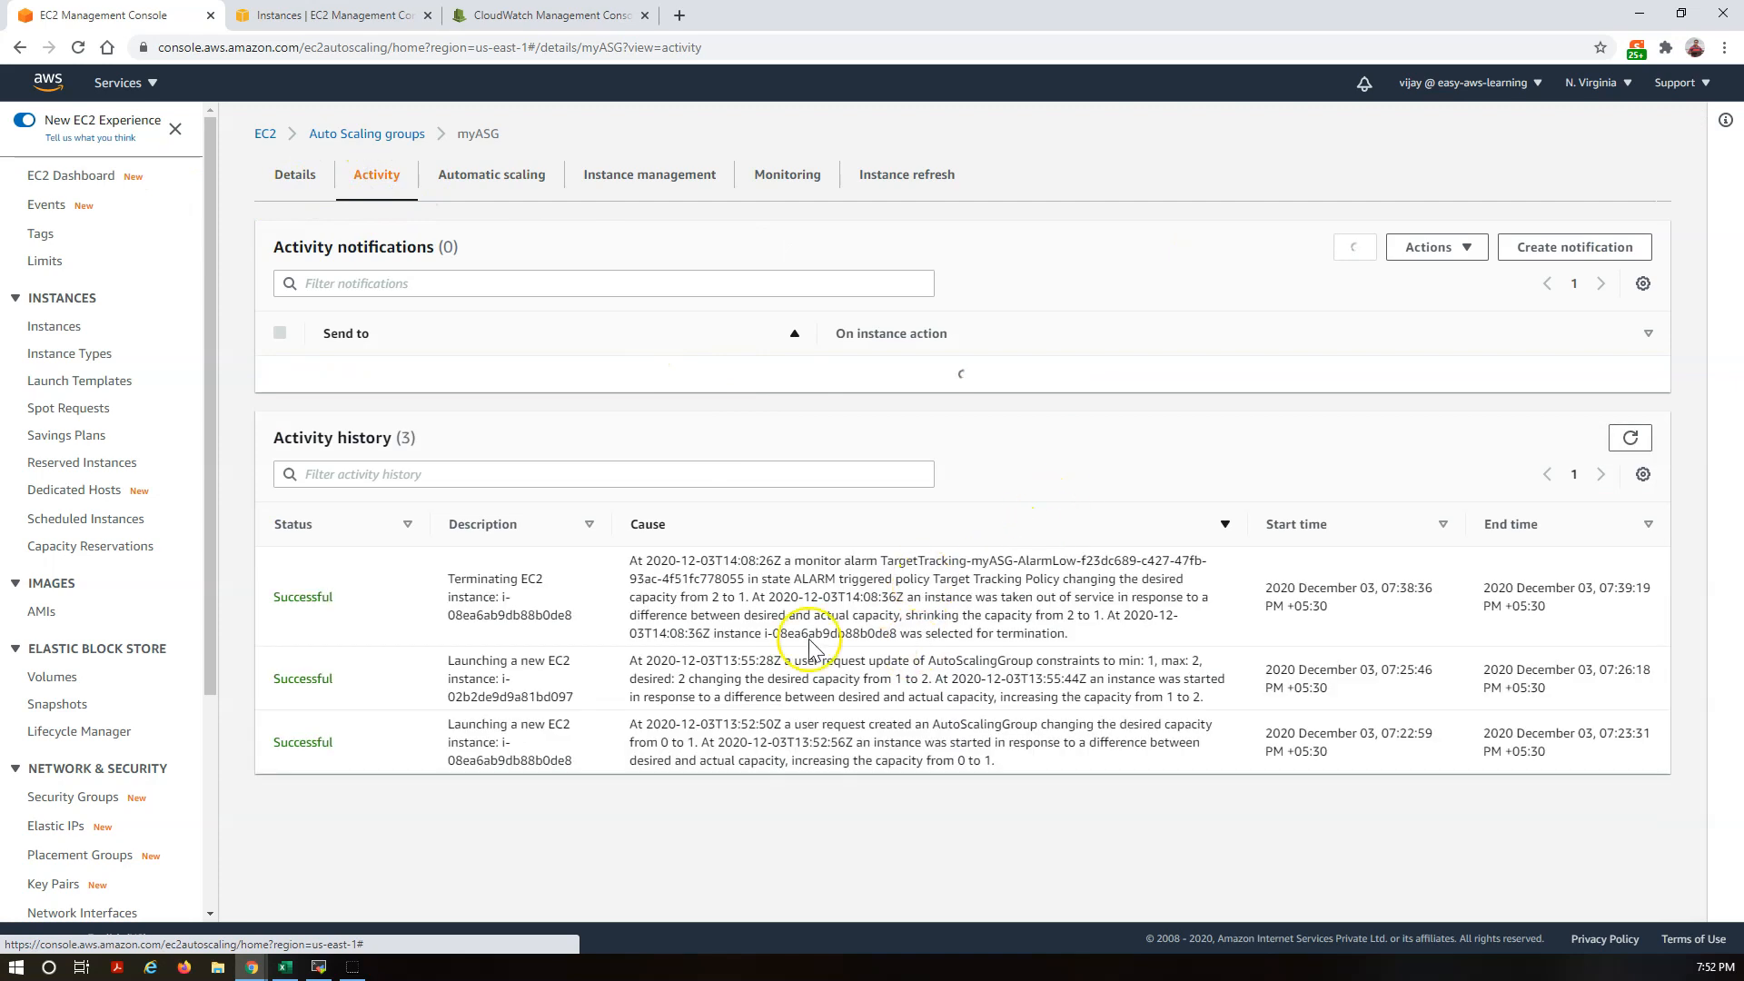
left_click_drag(690, 643, 1149, 704)
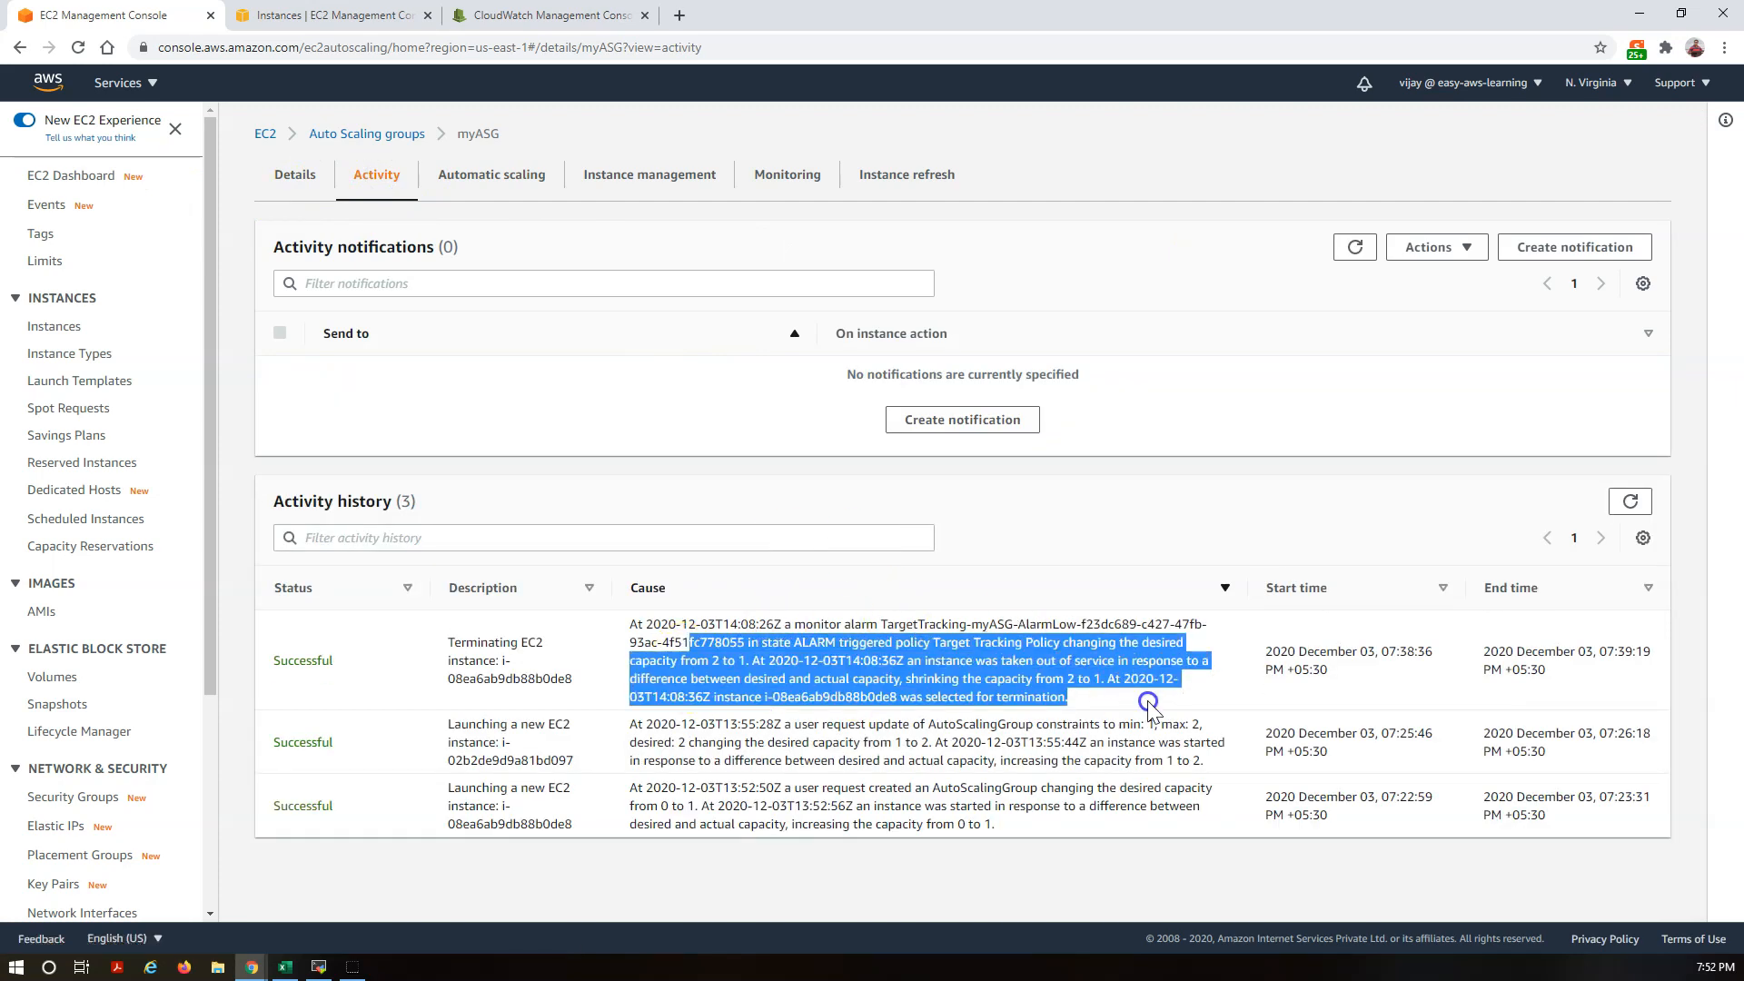
left_click(359, 15)
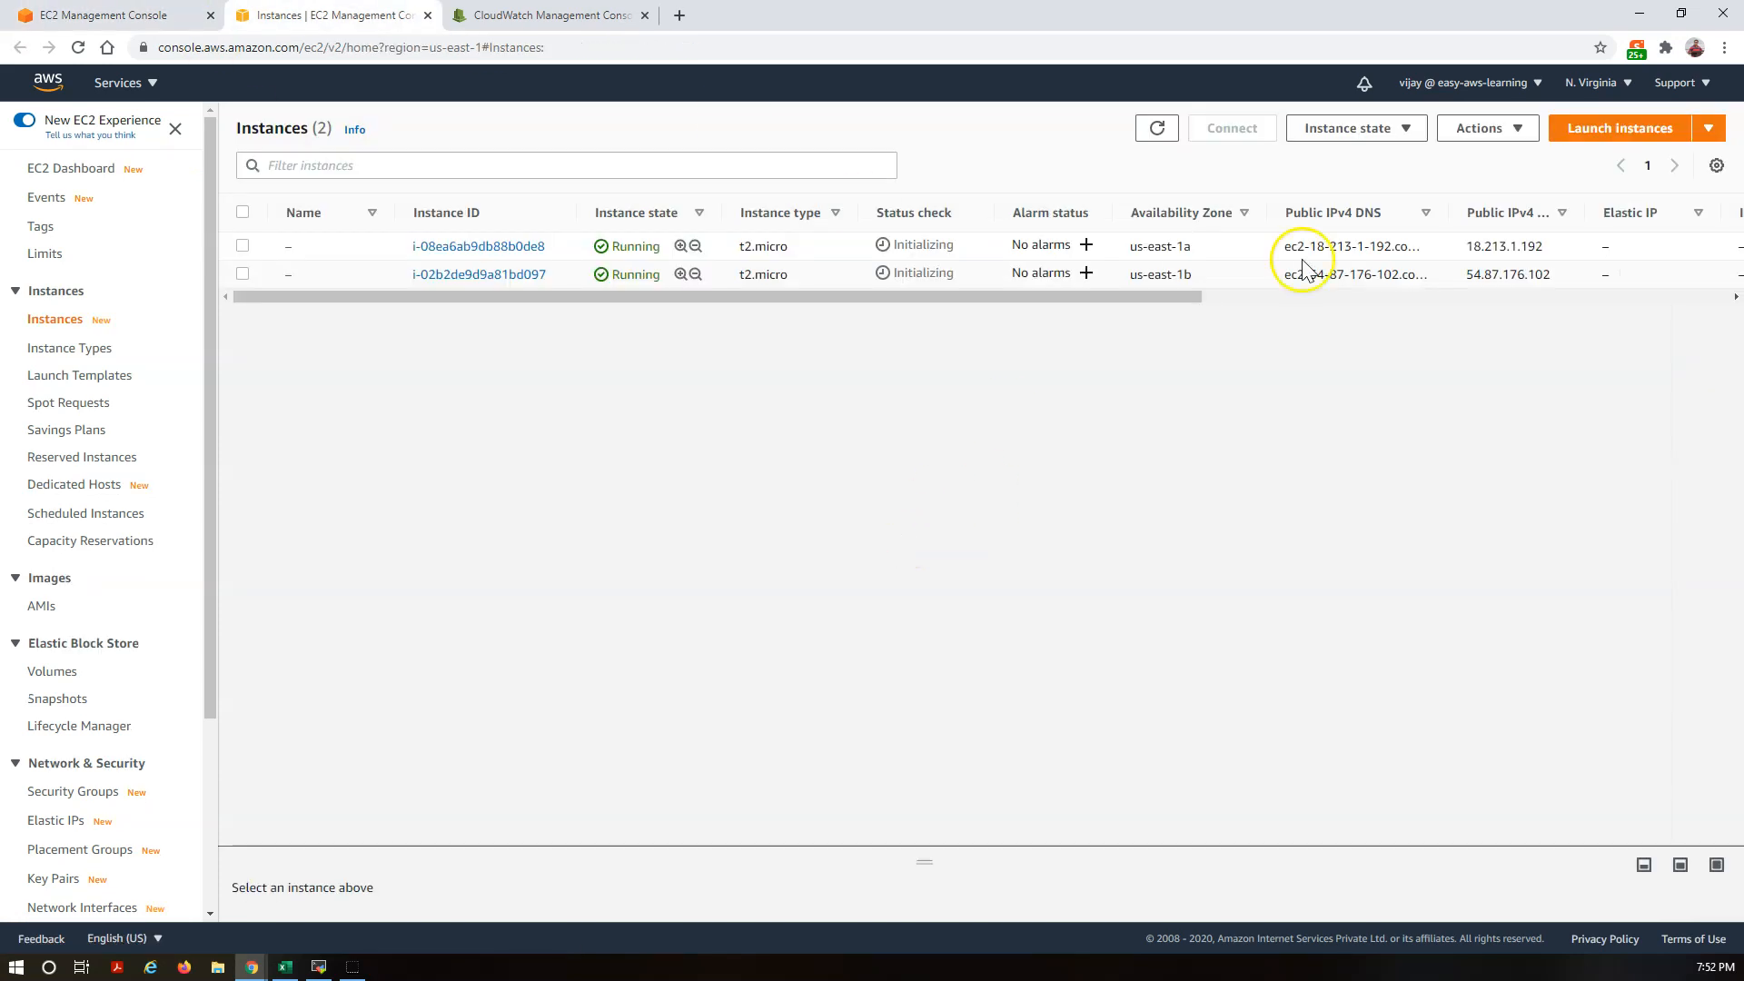
left_click(1147, 132)
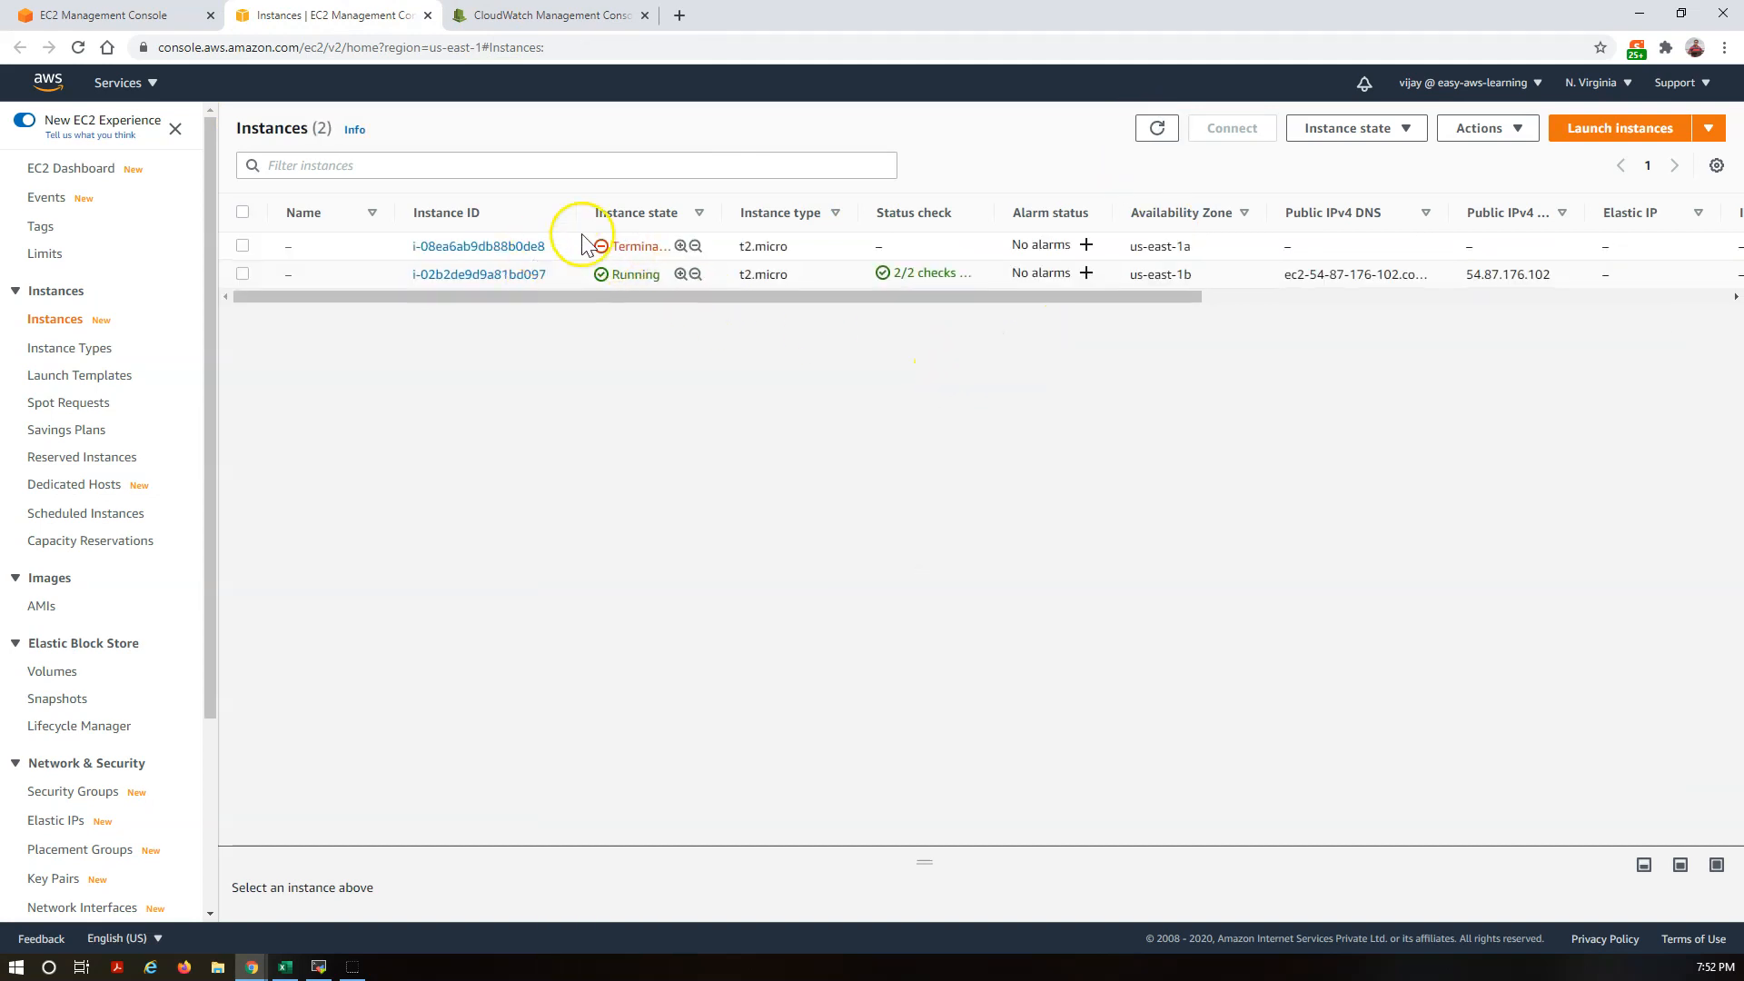
double_click(633, 246)
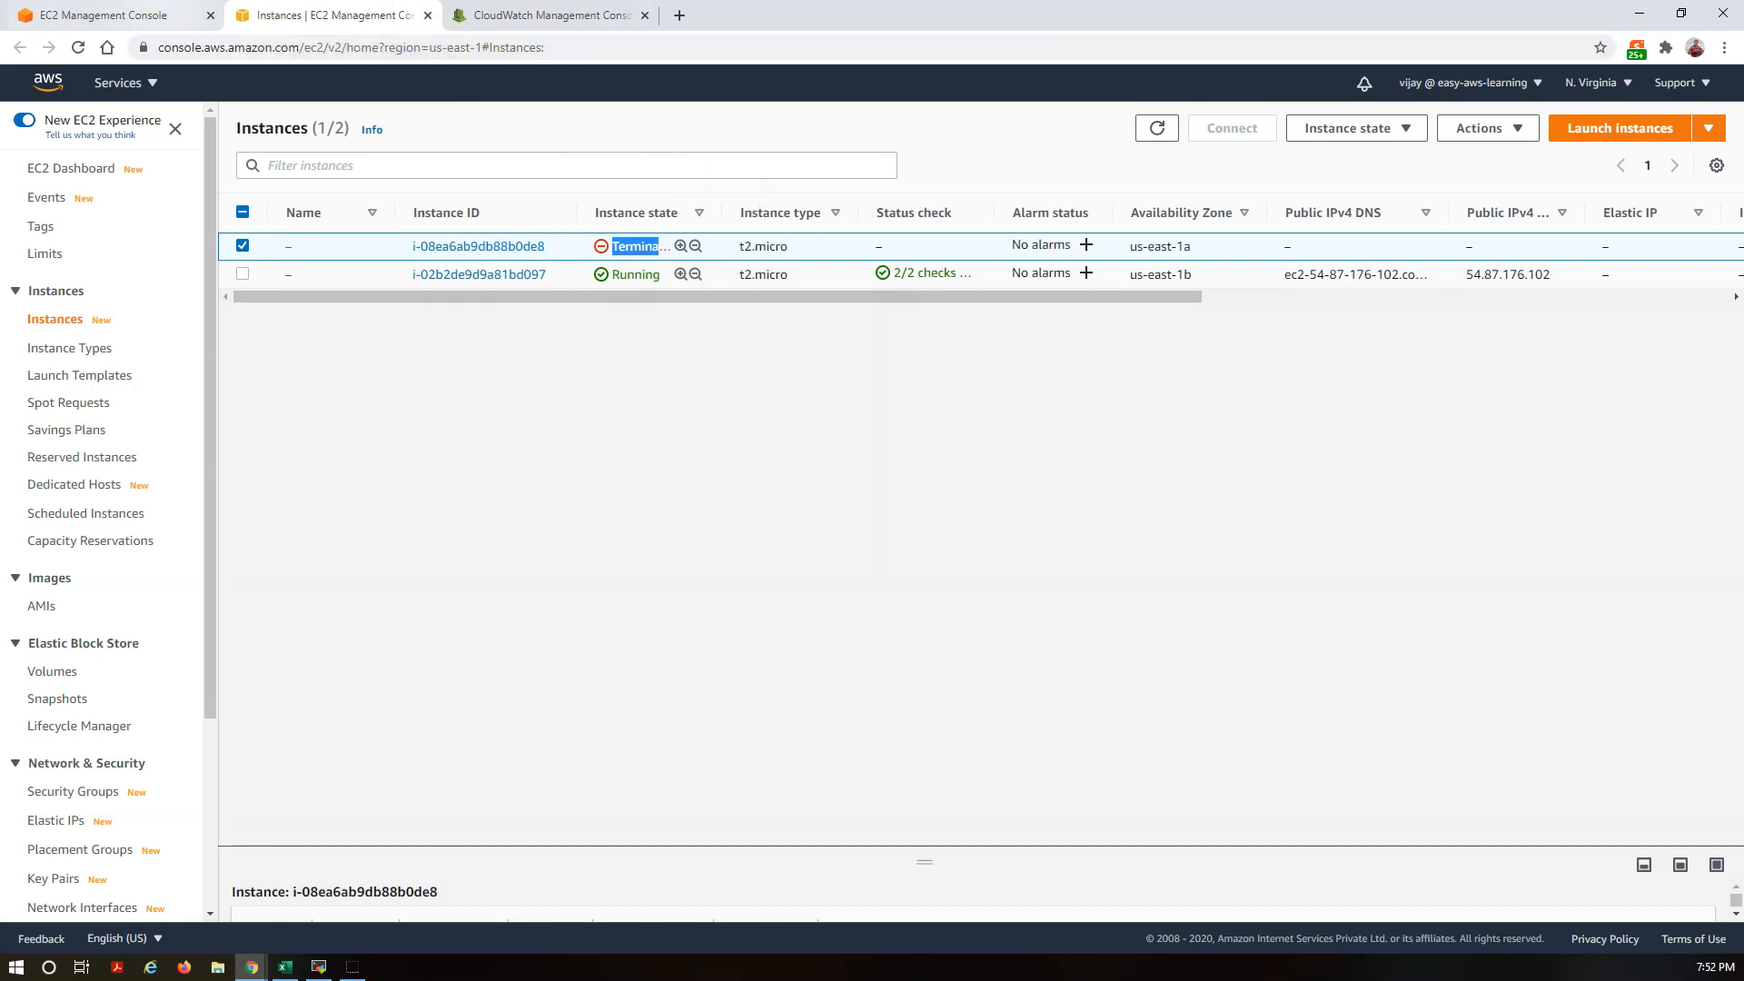
left_click(118, 15)
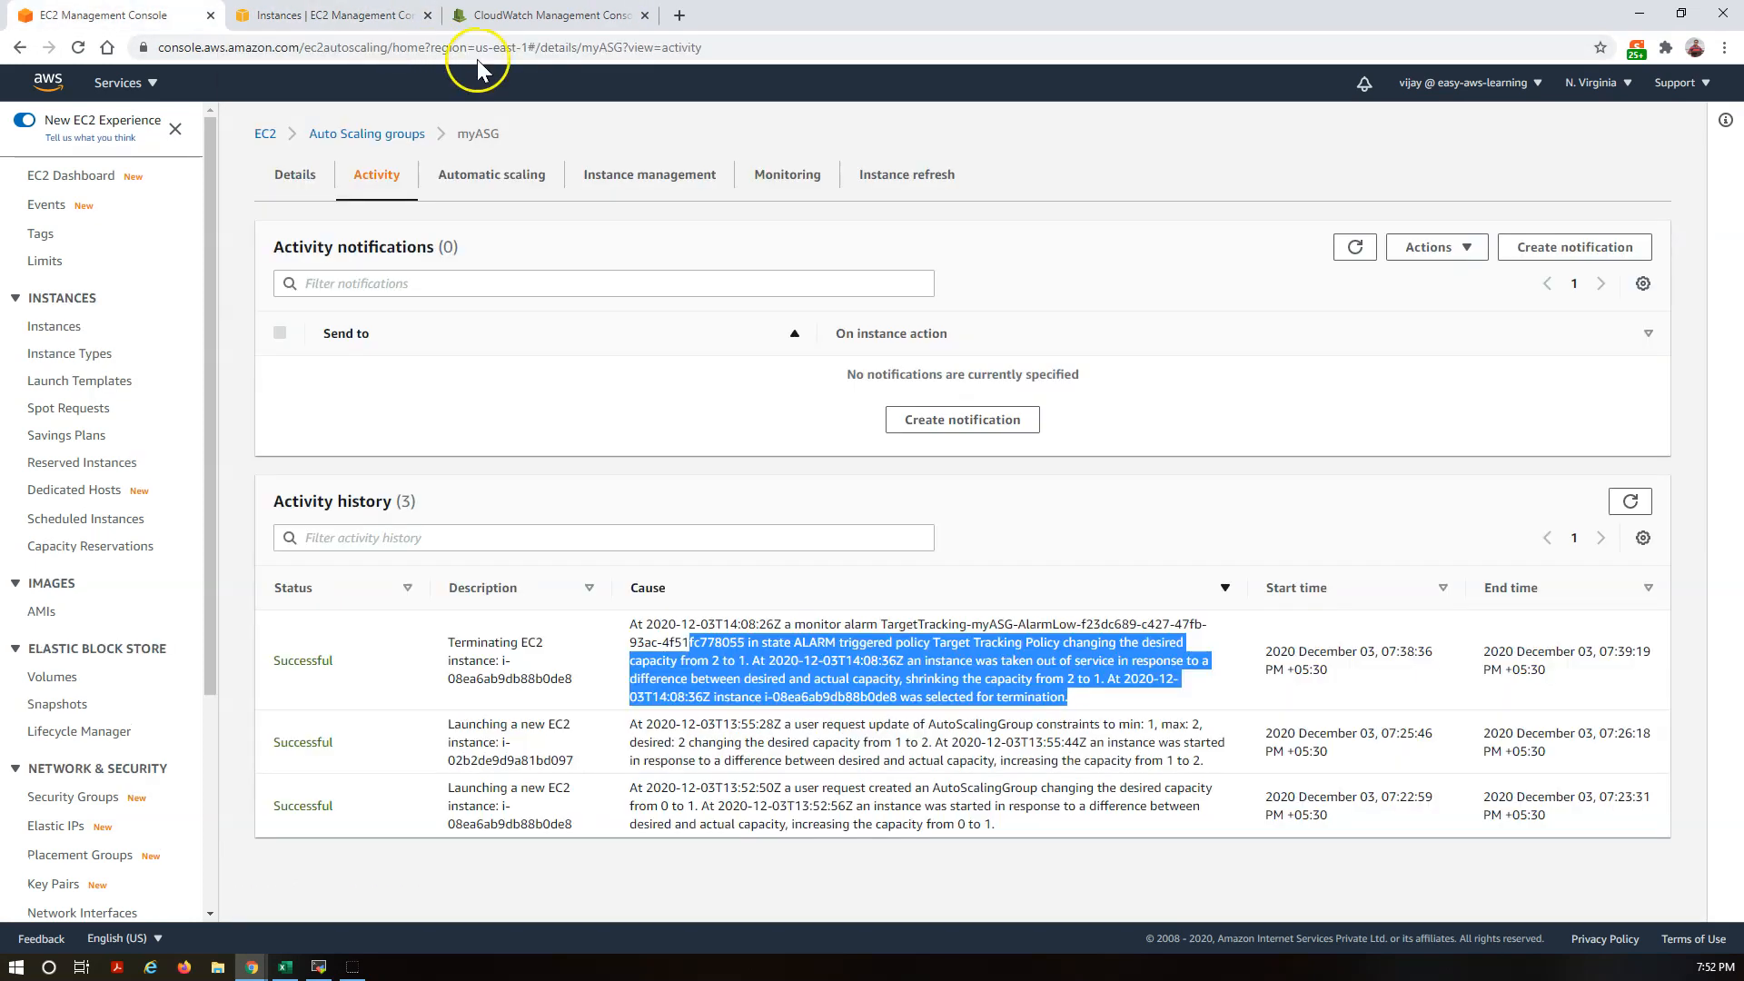
left_click(1057, 651)
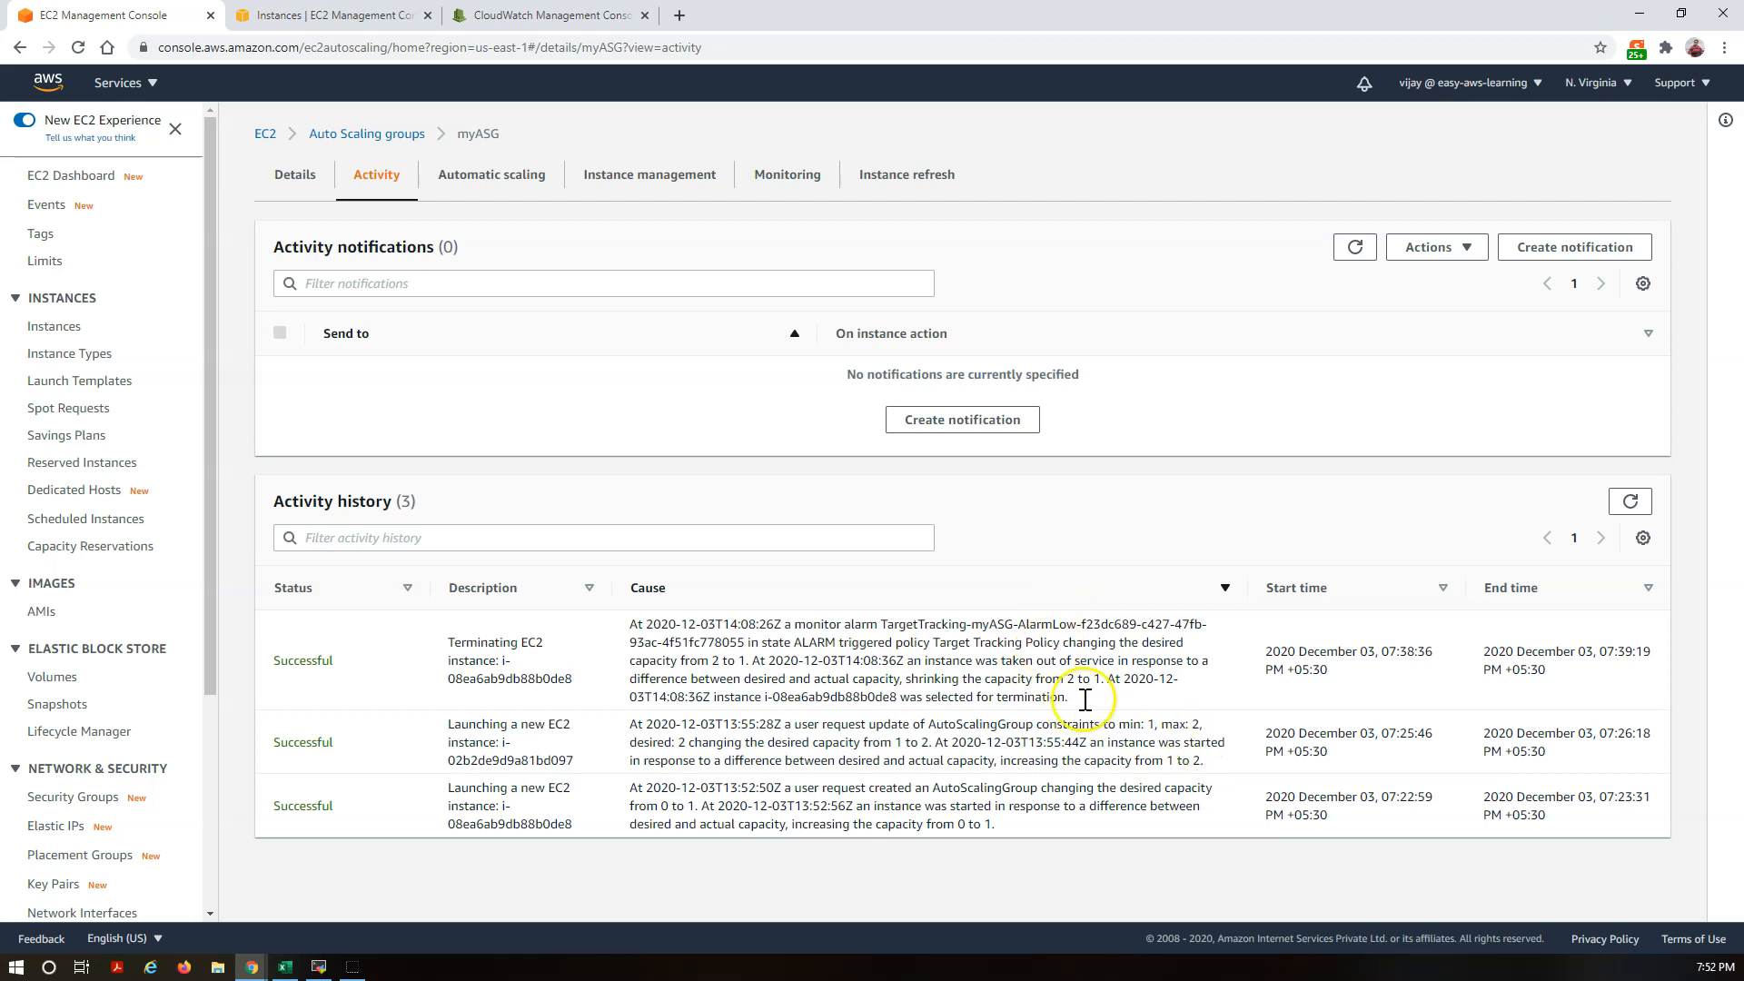
Step: Review myASG's target tracking policy in the automatic scaling settings and open the form for a new scaling policy
left_click(485, 175)
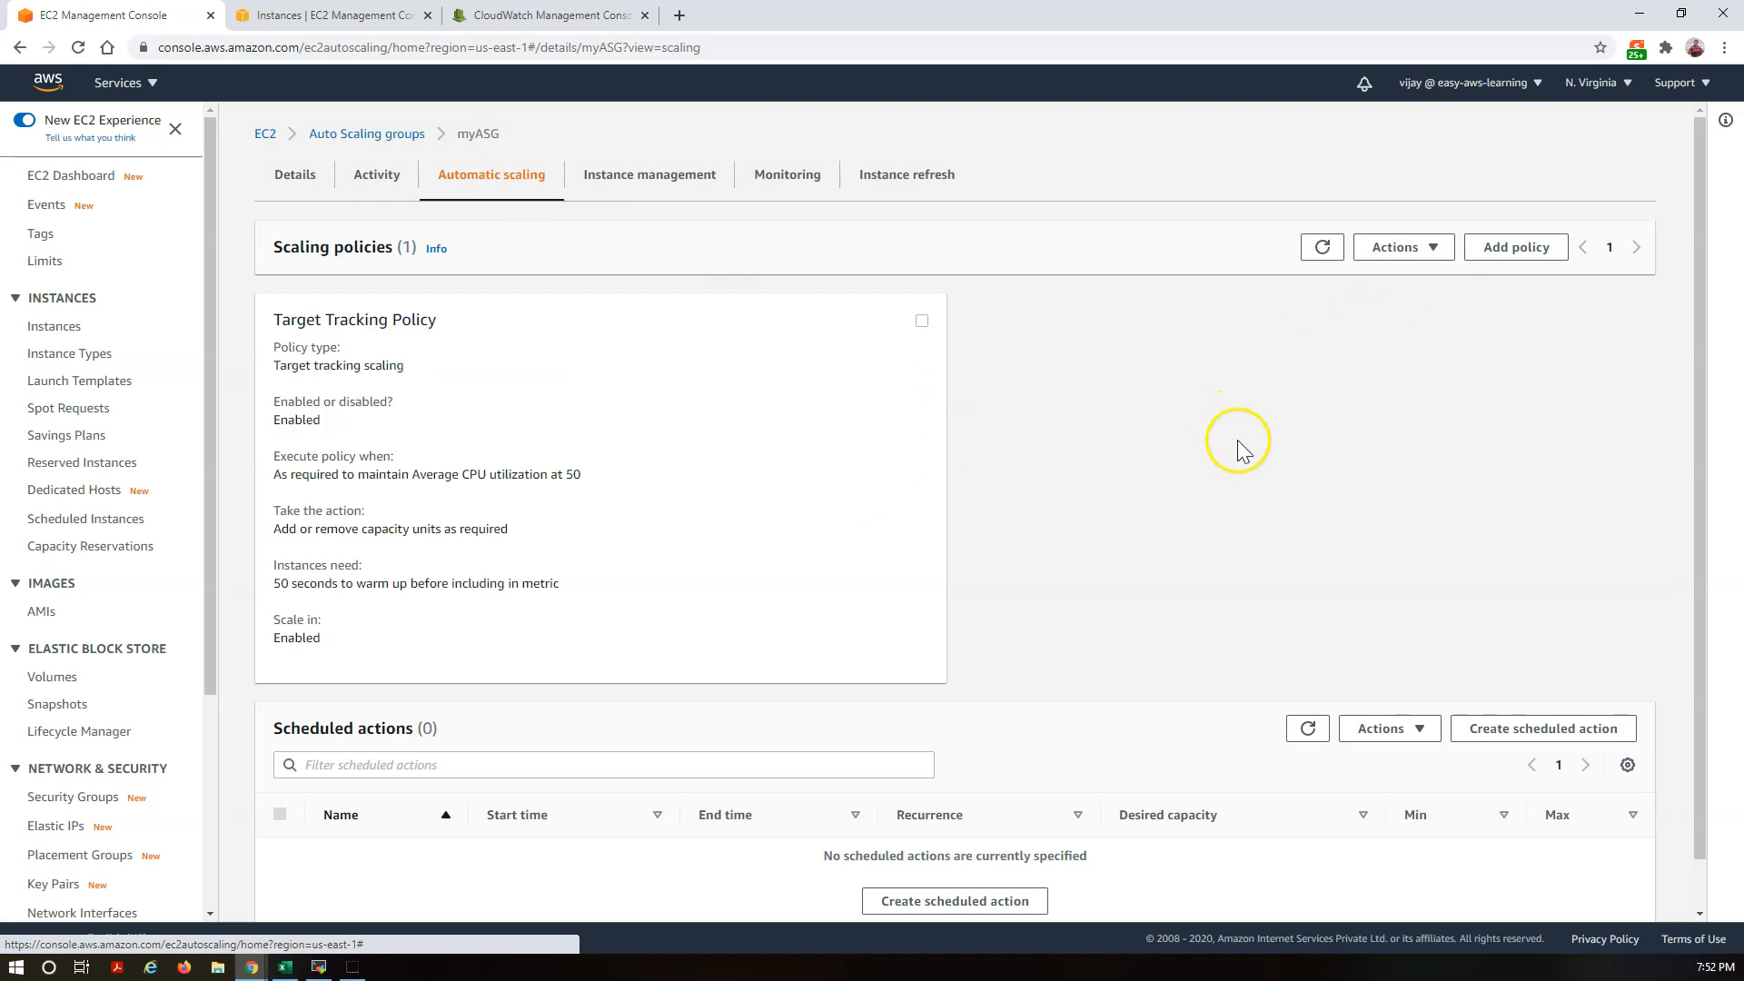
scroll(903, 603, "down", 1)
scroll(845, 550, "up", 1)
left_click(1410, 243)
left_click(1495, 250)
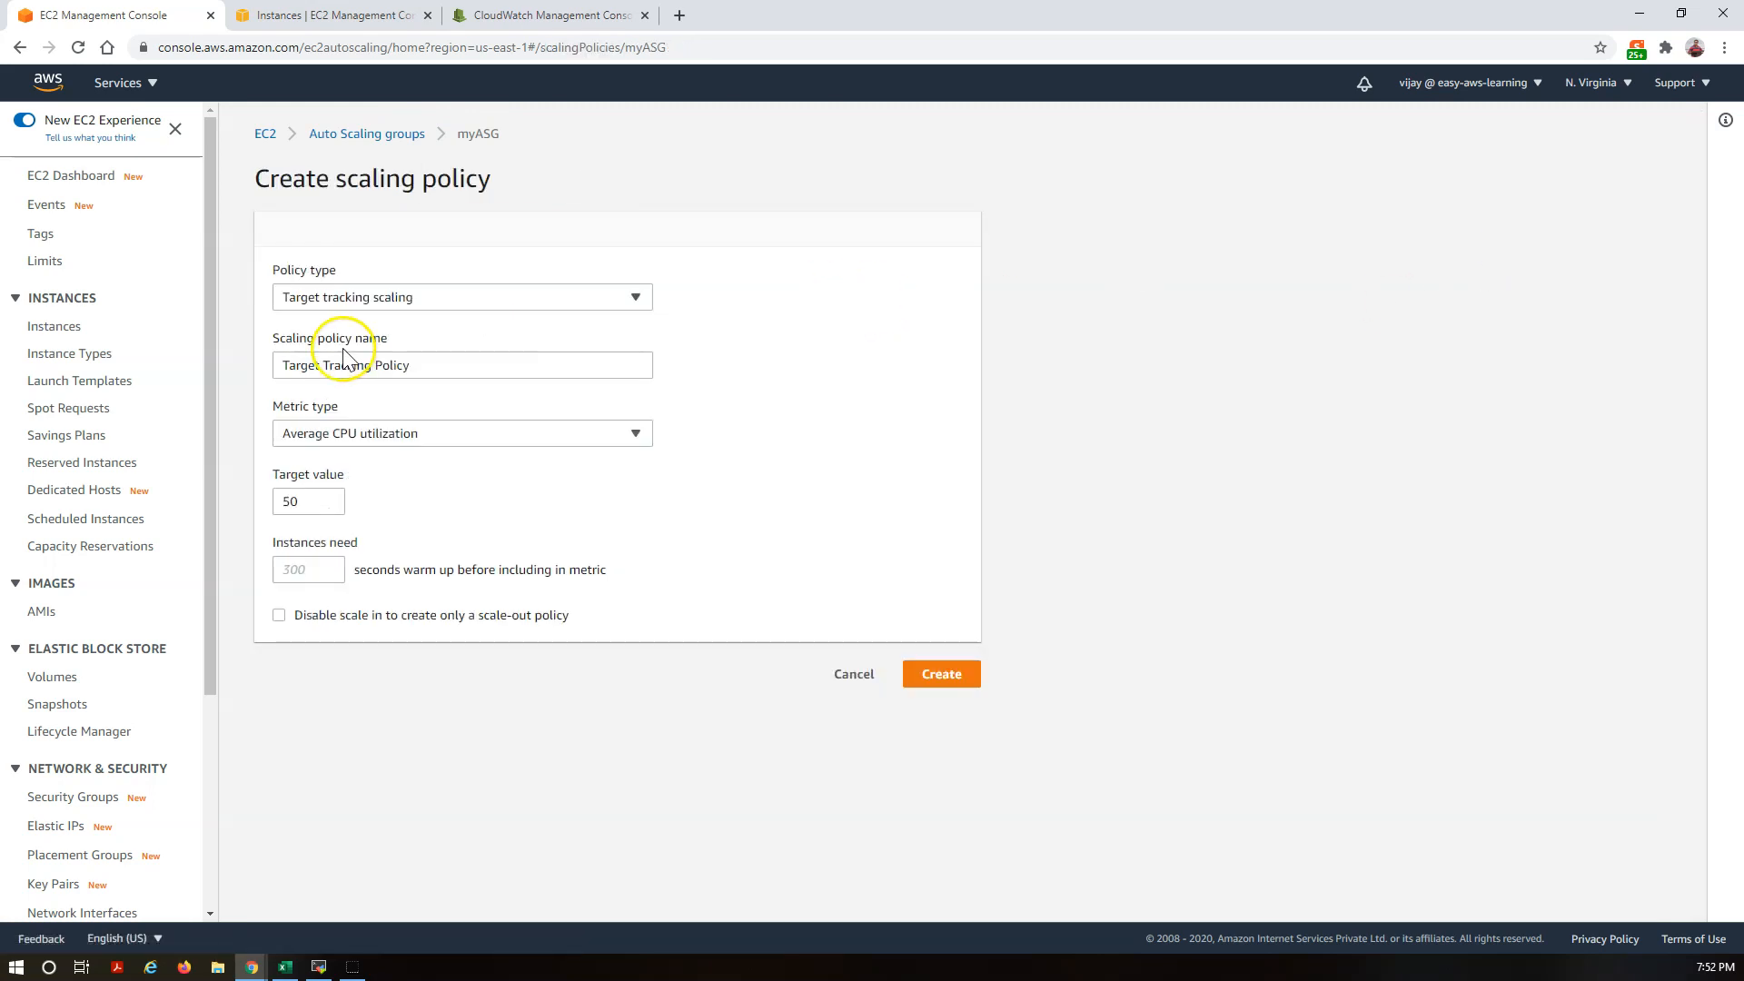
Step: Choose Step scaling as the new policy's type and examine its action, capacity unit and warm-up options
left_click(368, 298)
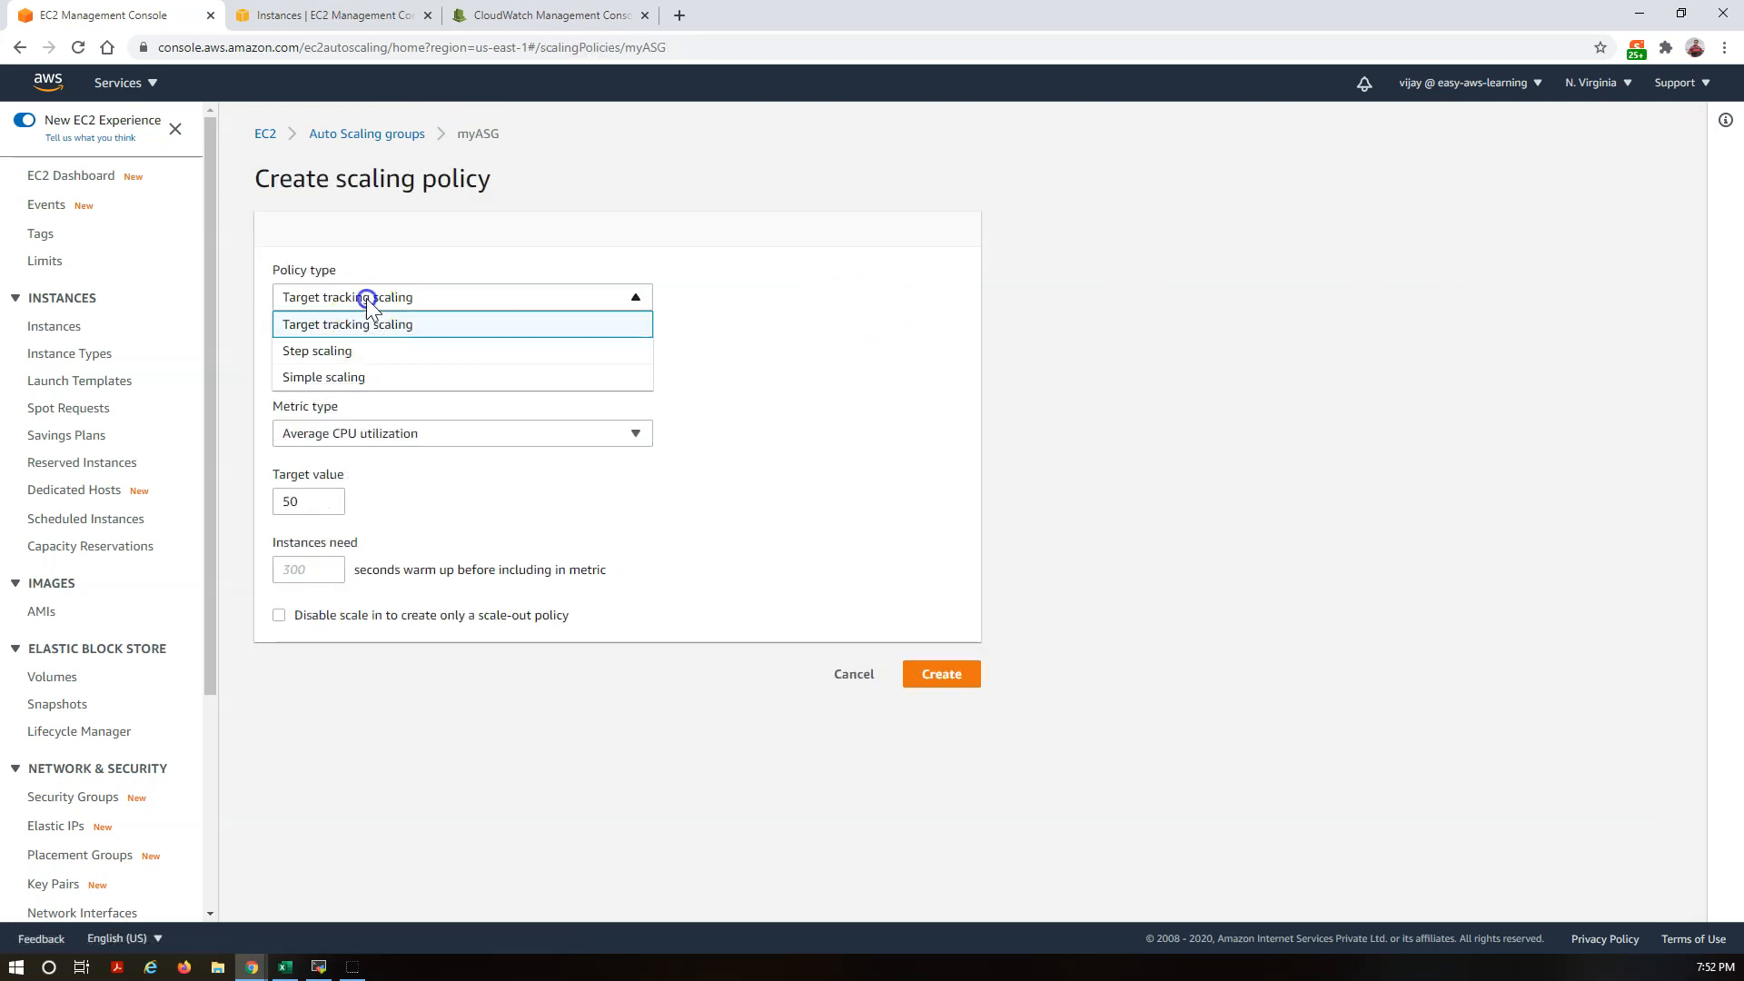
left_click(348, 353)
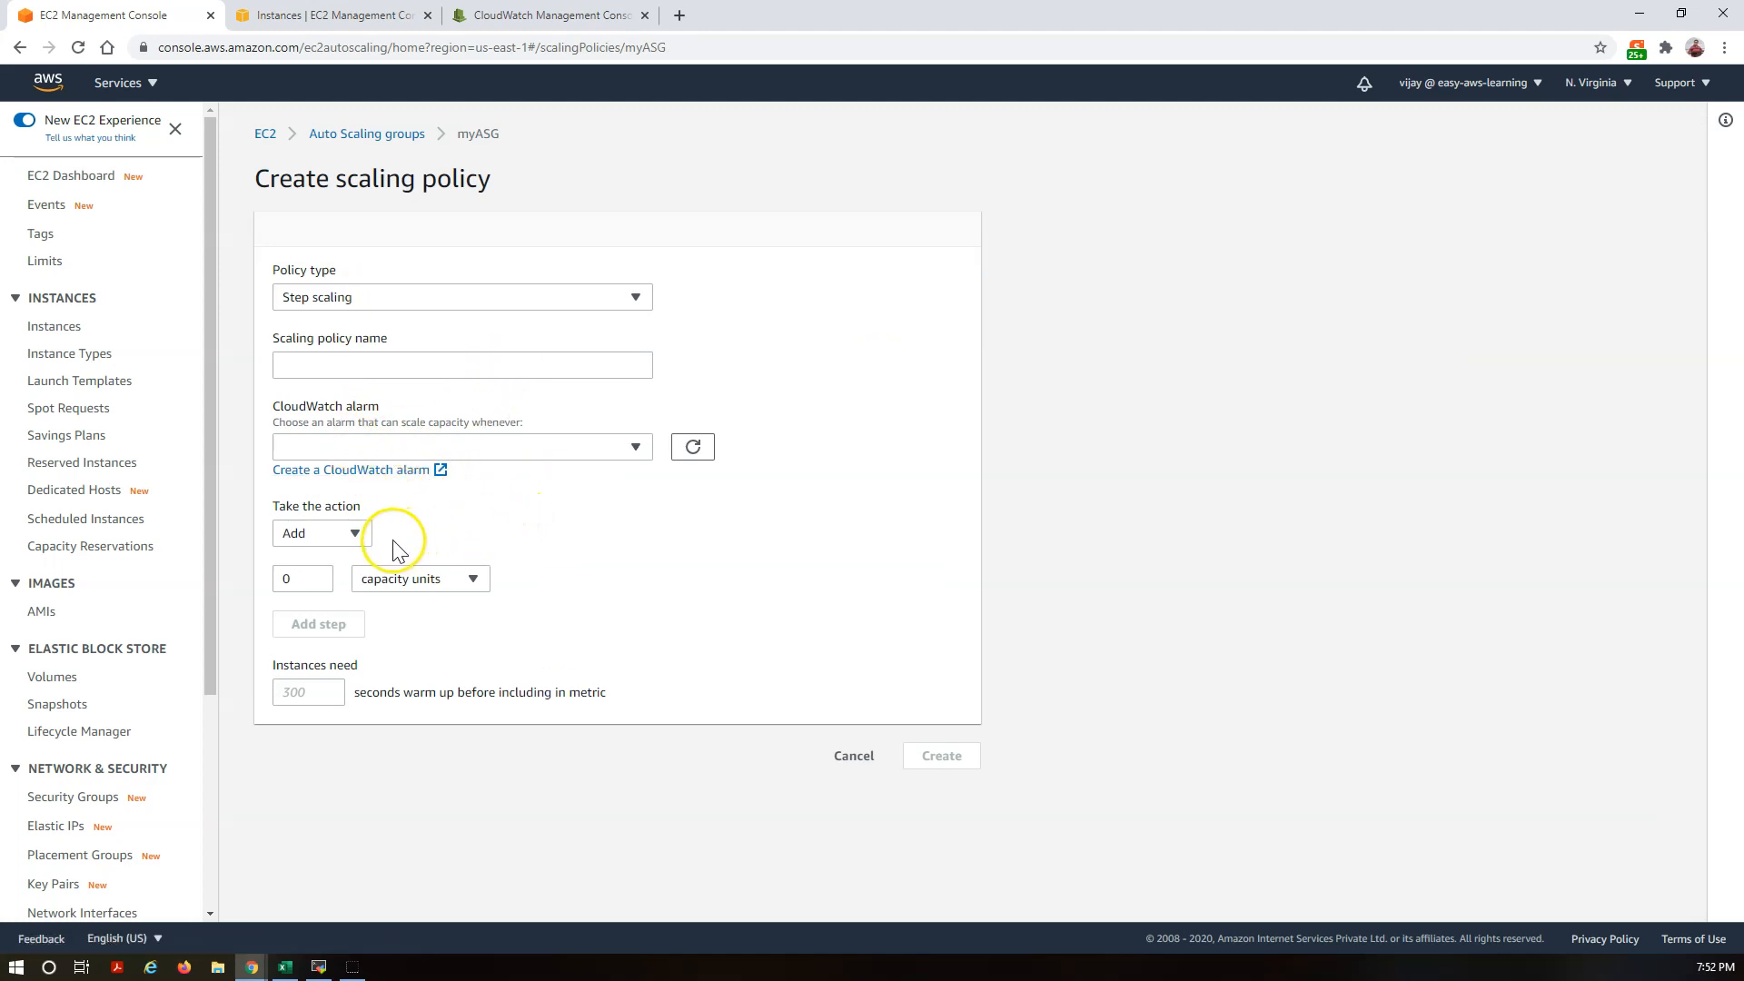
left_click(355, 535)
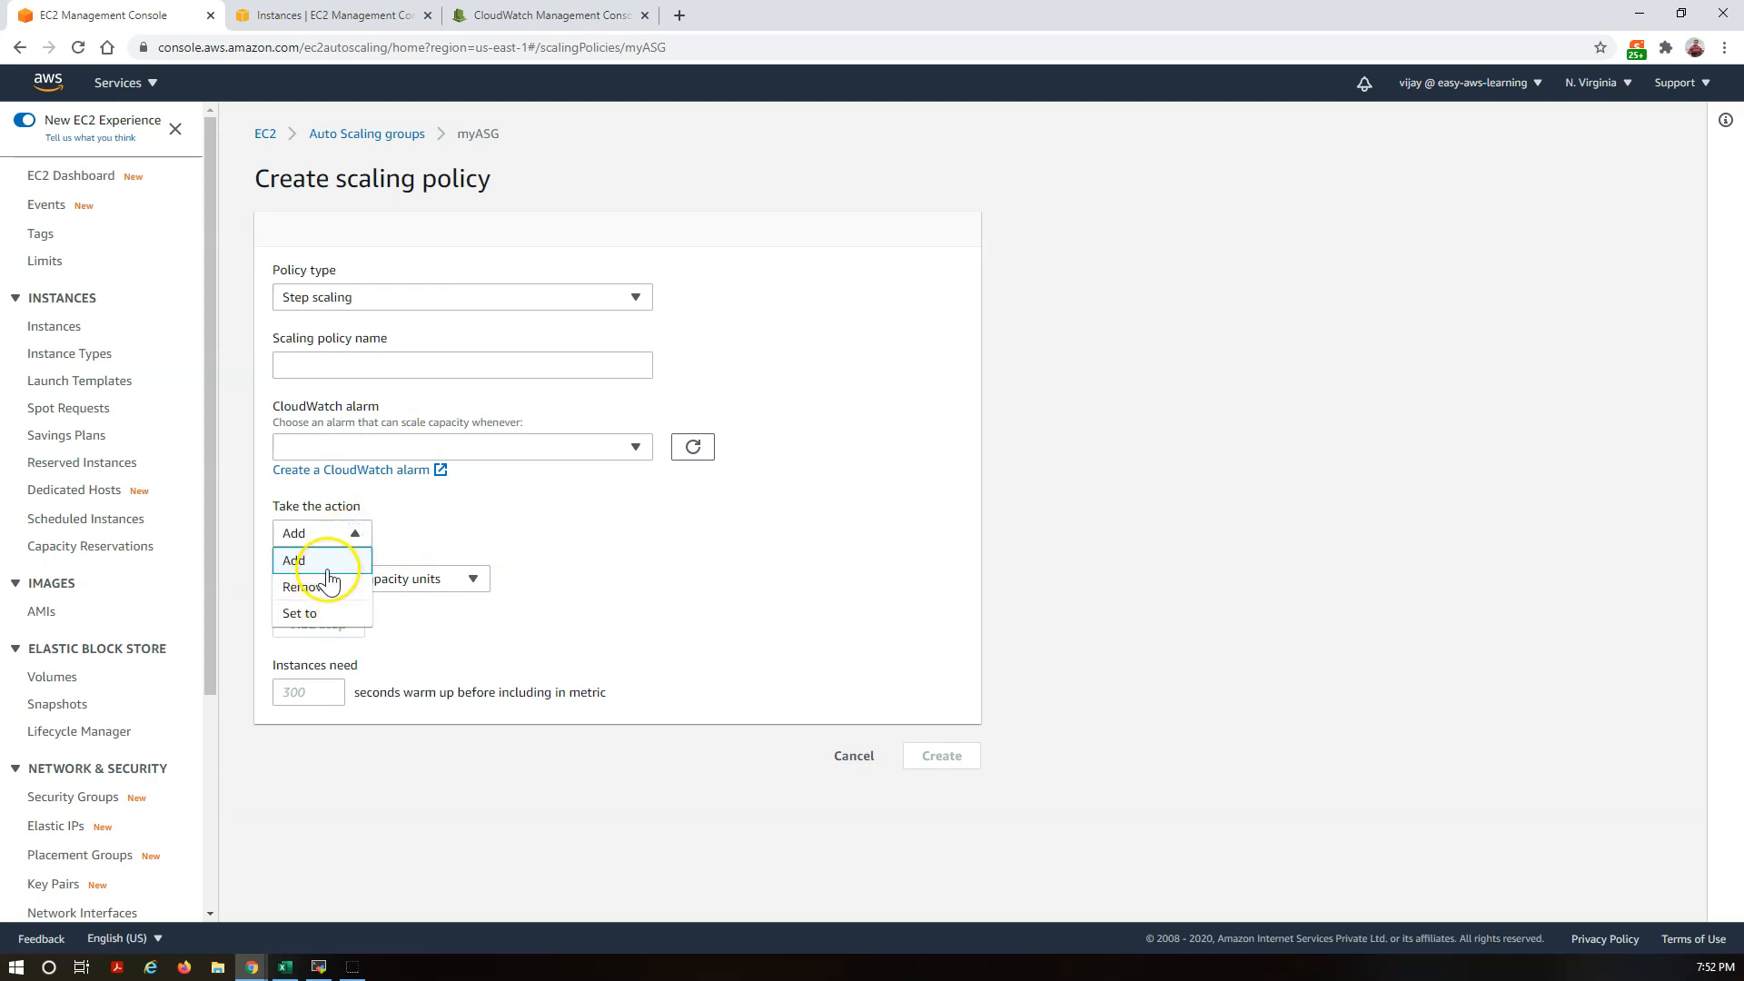
left_click(448, 620)
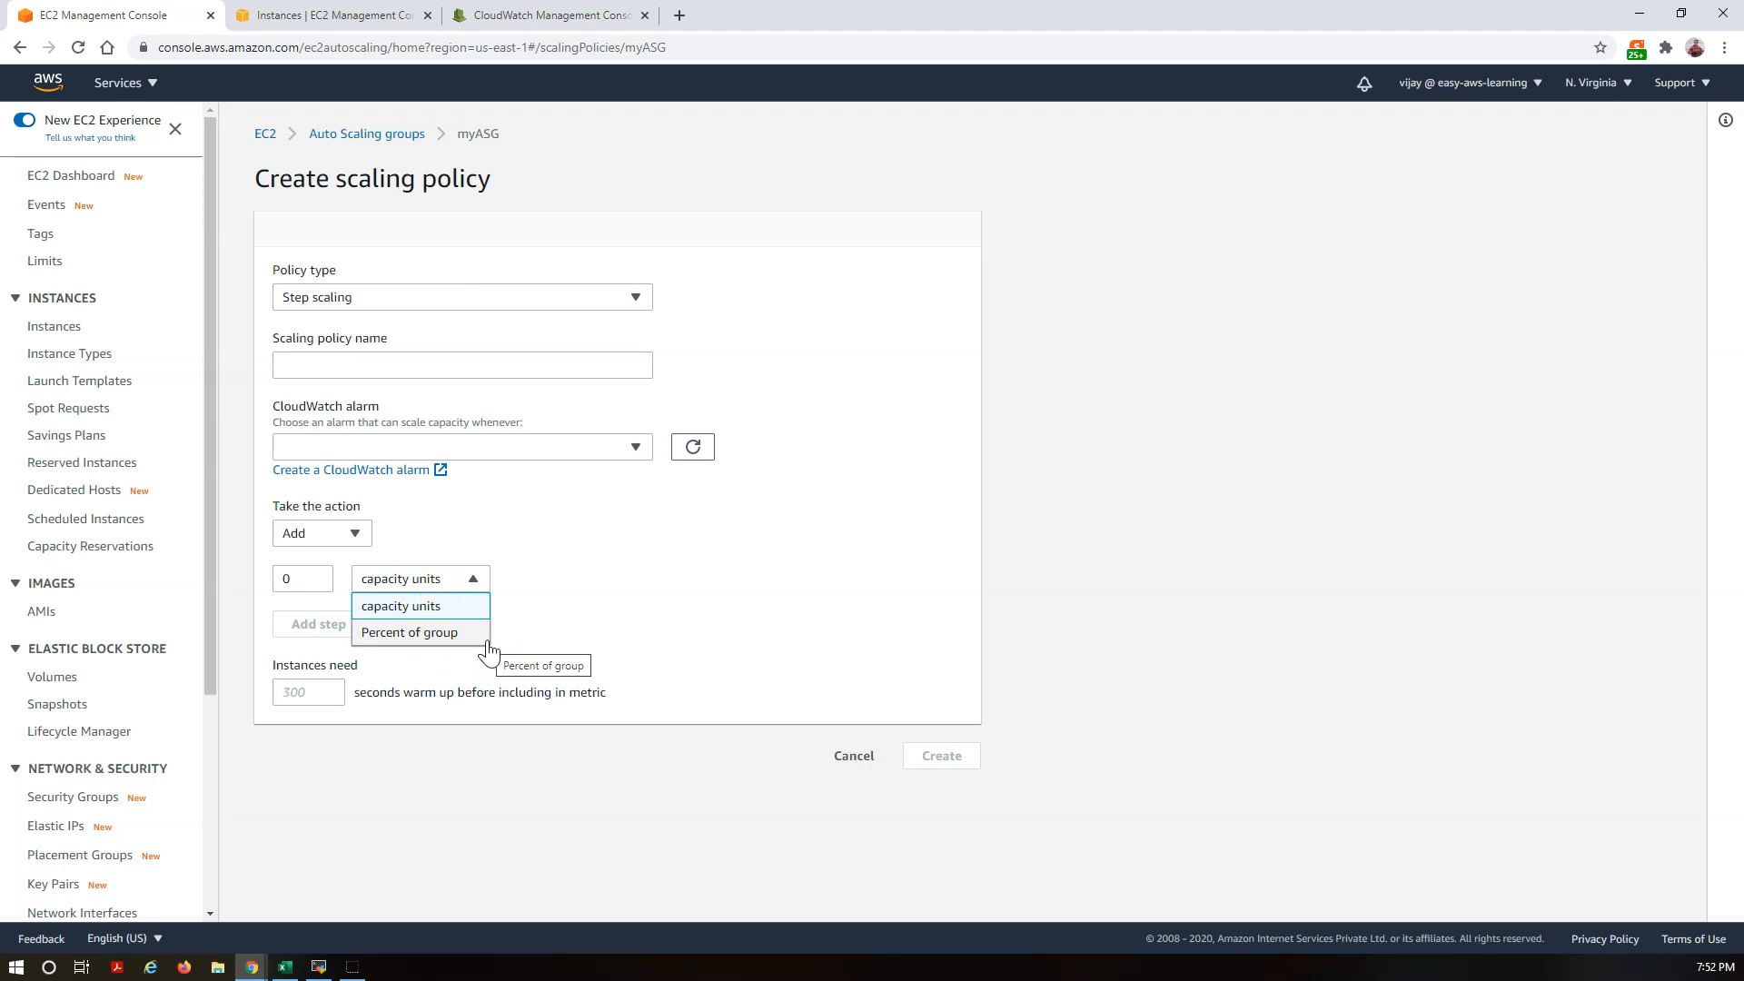
left_click(625, 608)
left_click(326, 693)
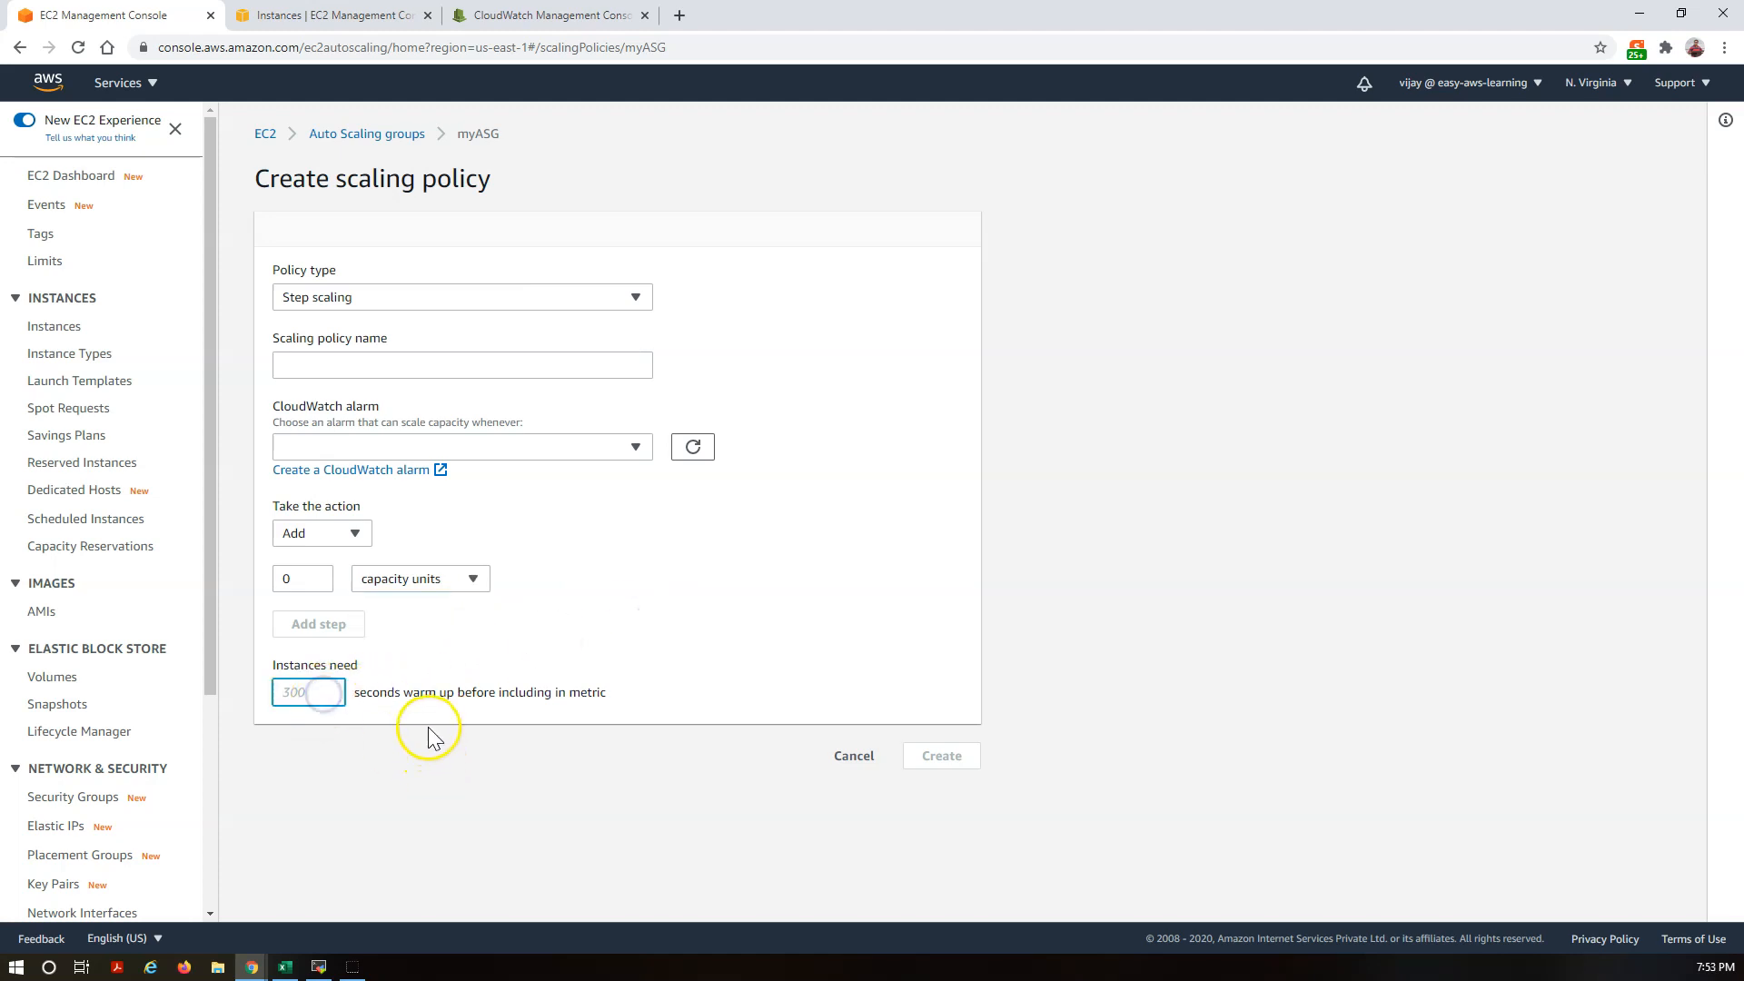
Step: Try a Simple scaling policy that adds 3 capacity units, view the unit options, and cancel the policy creation
left_click(527, 297)
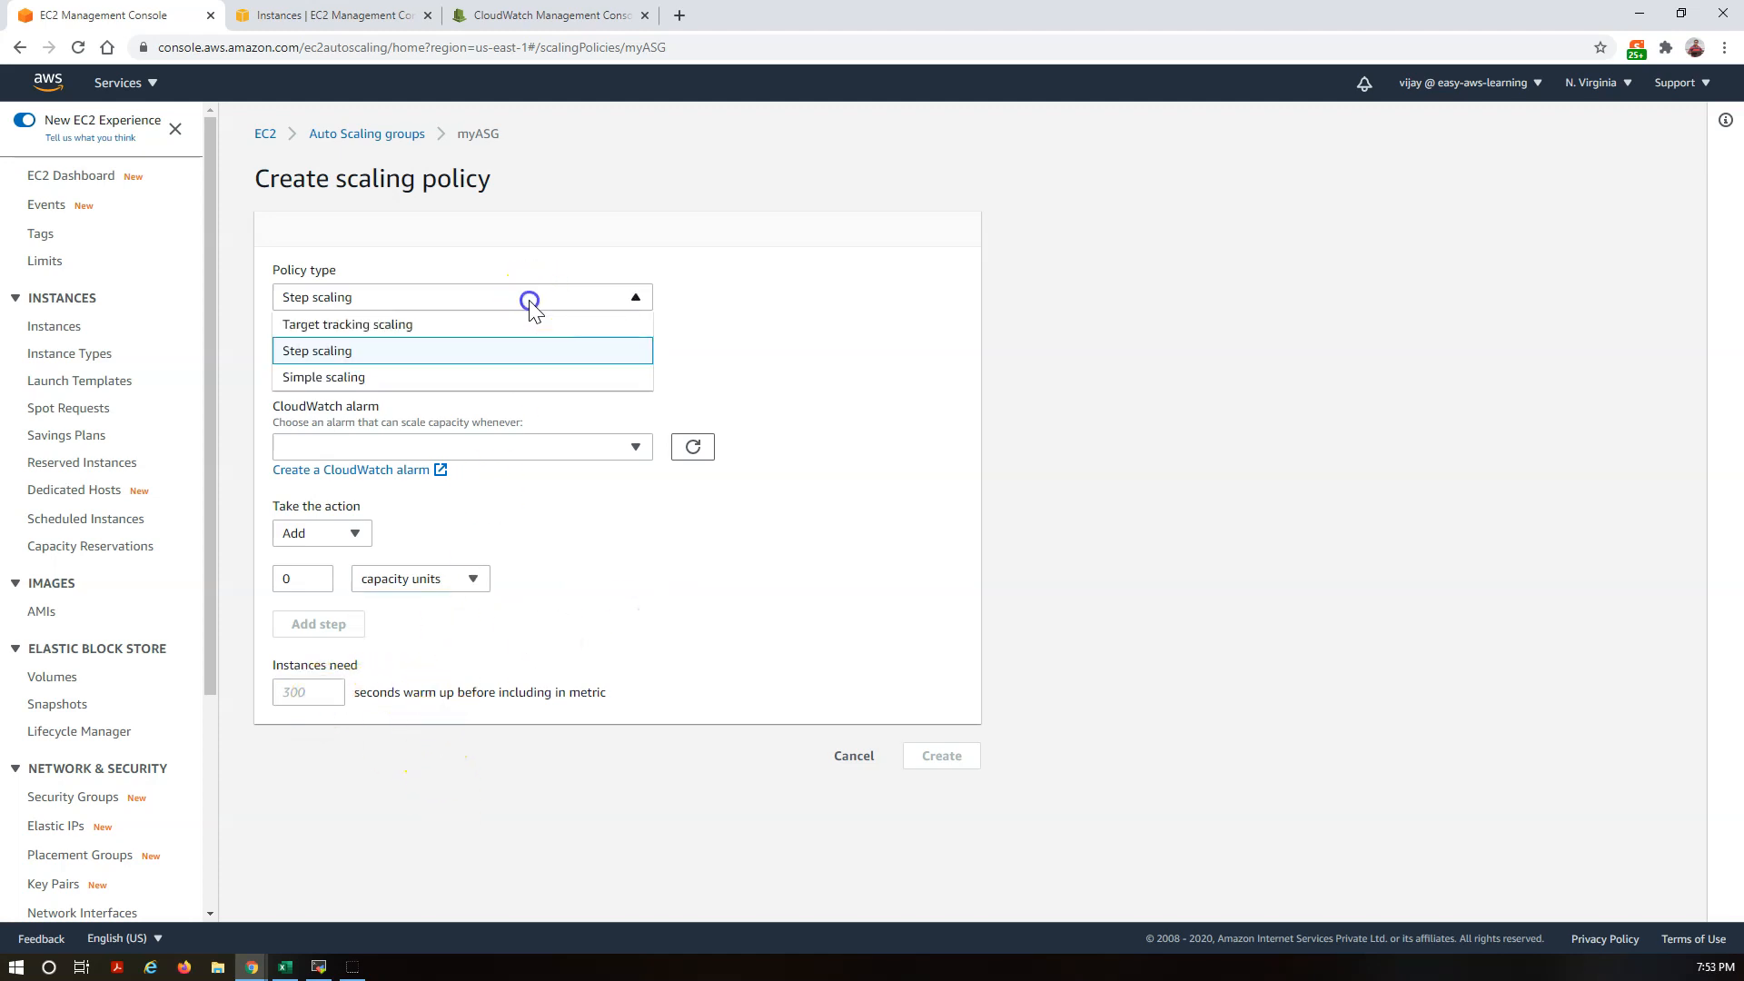
left_click(435, 386)
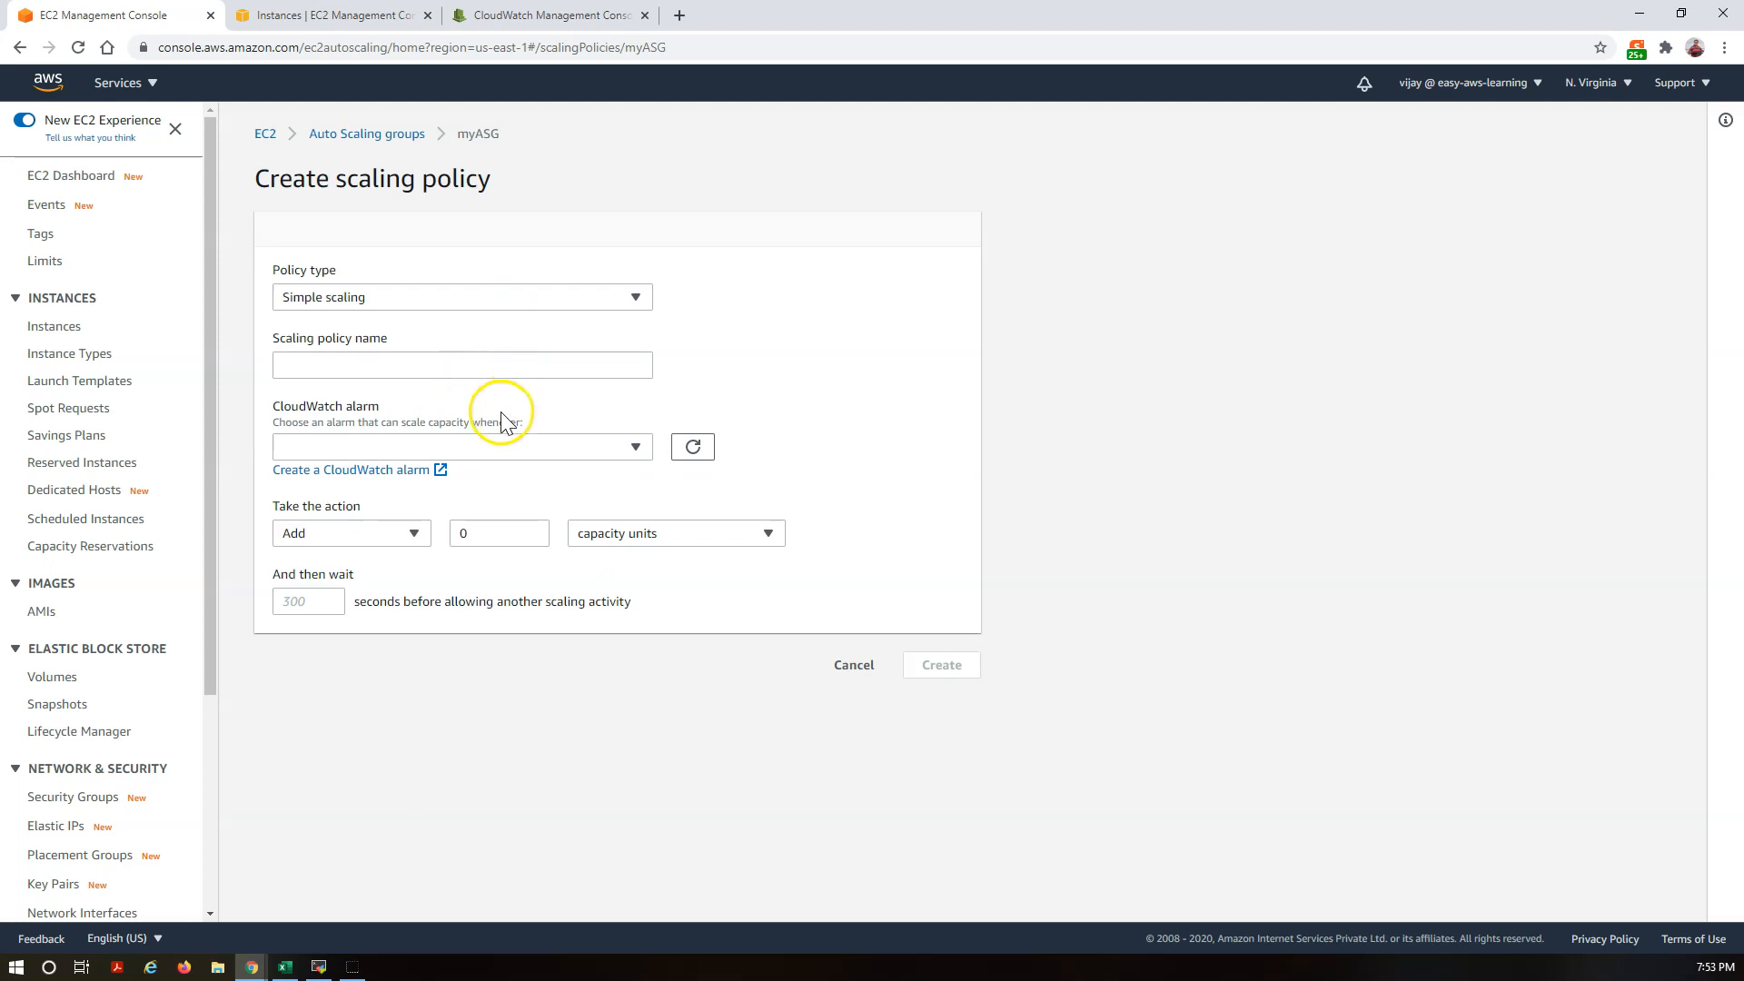
left_click(311, 538)
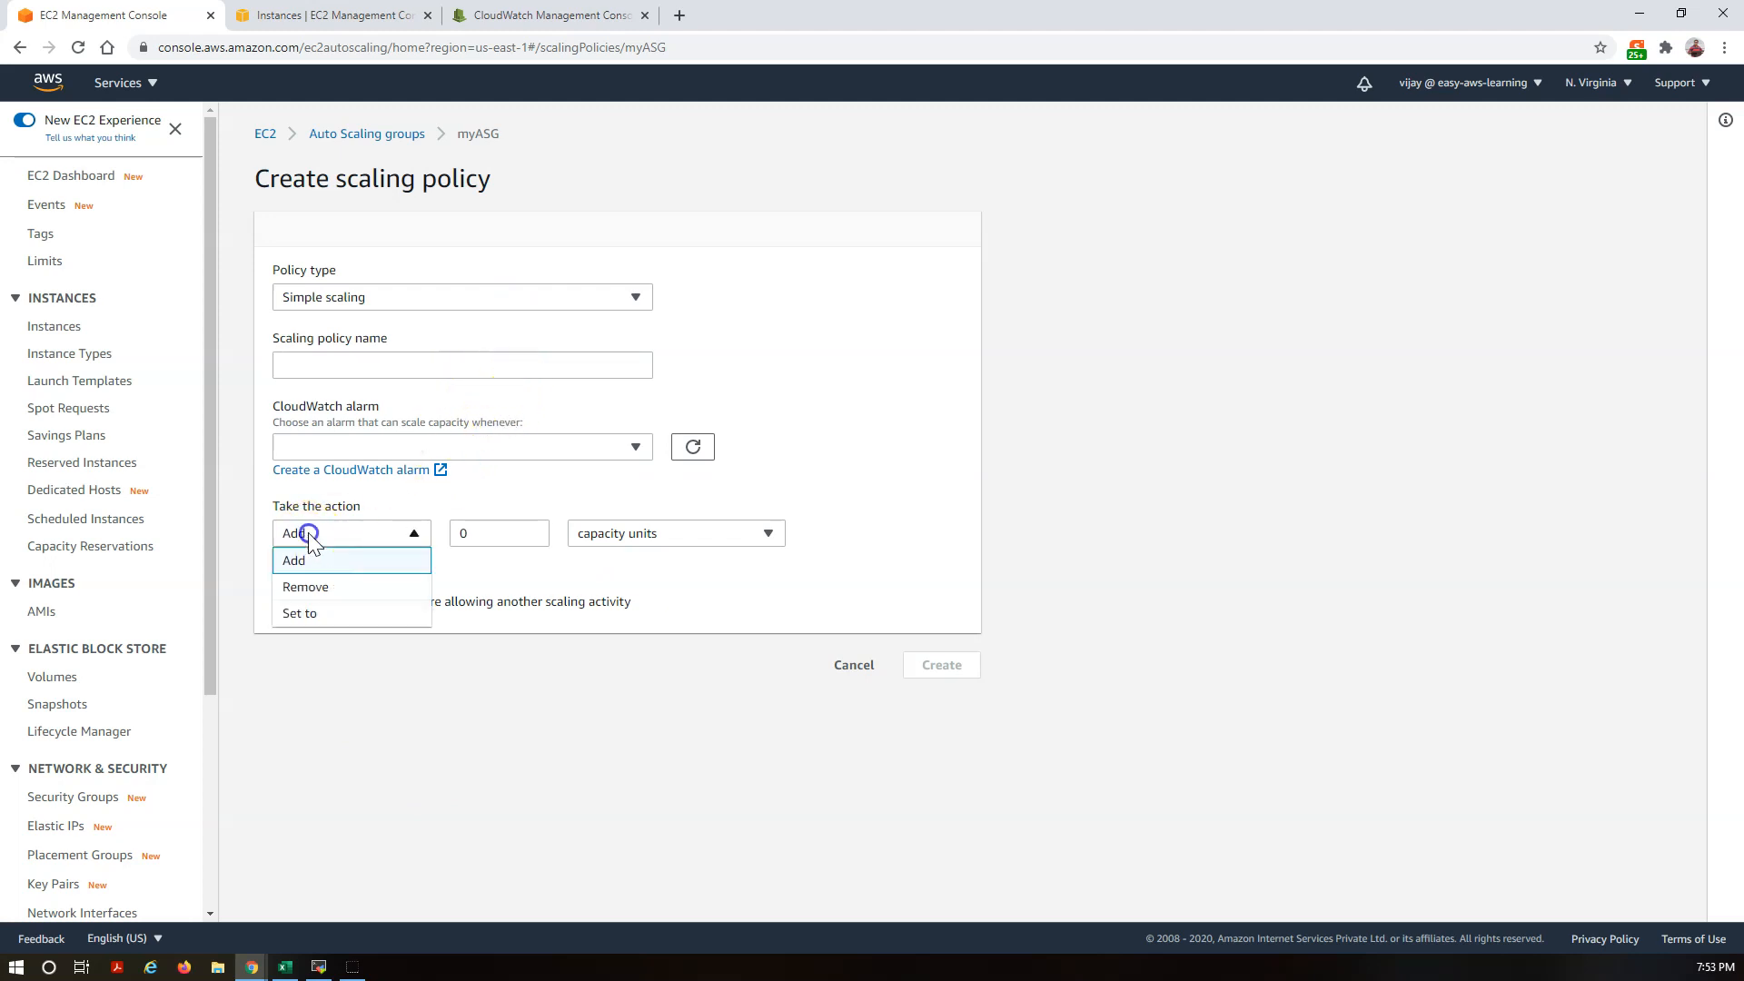
left_click(534, 530)
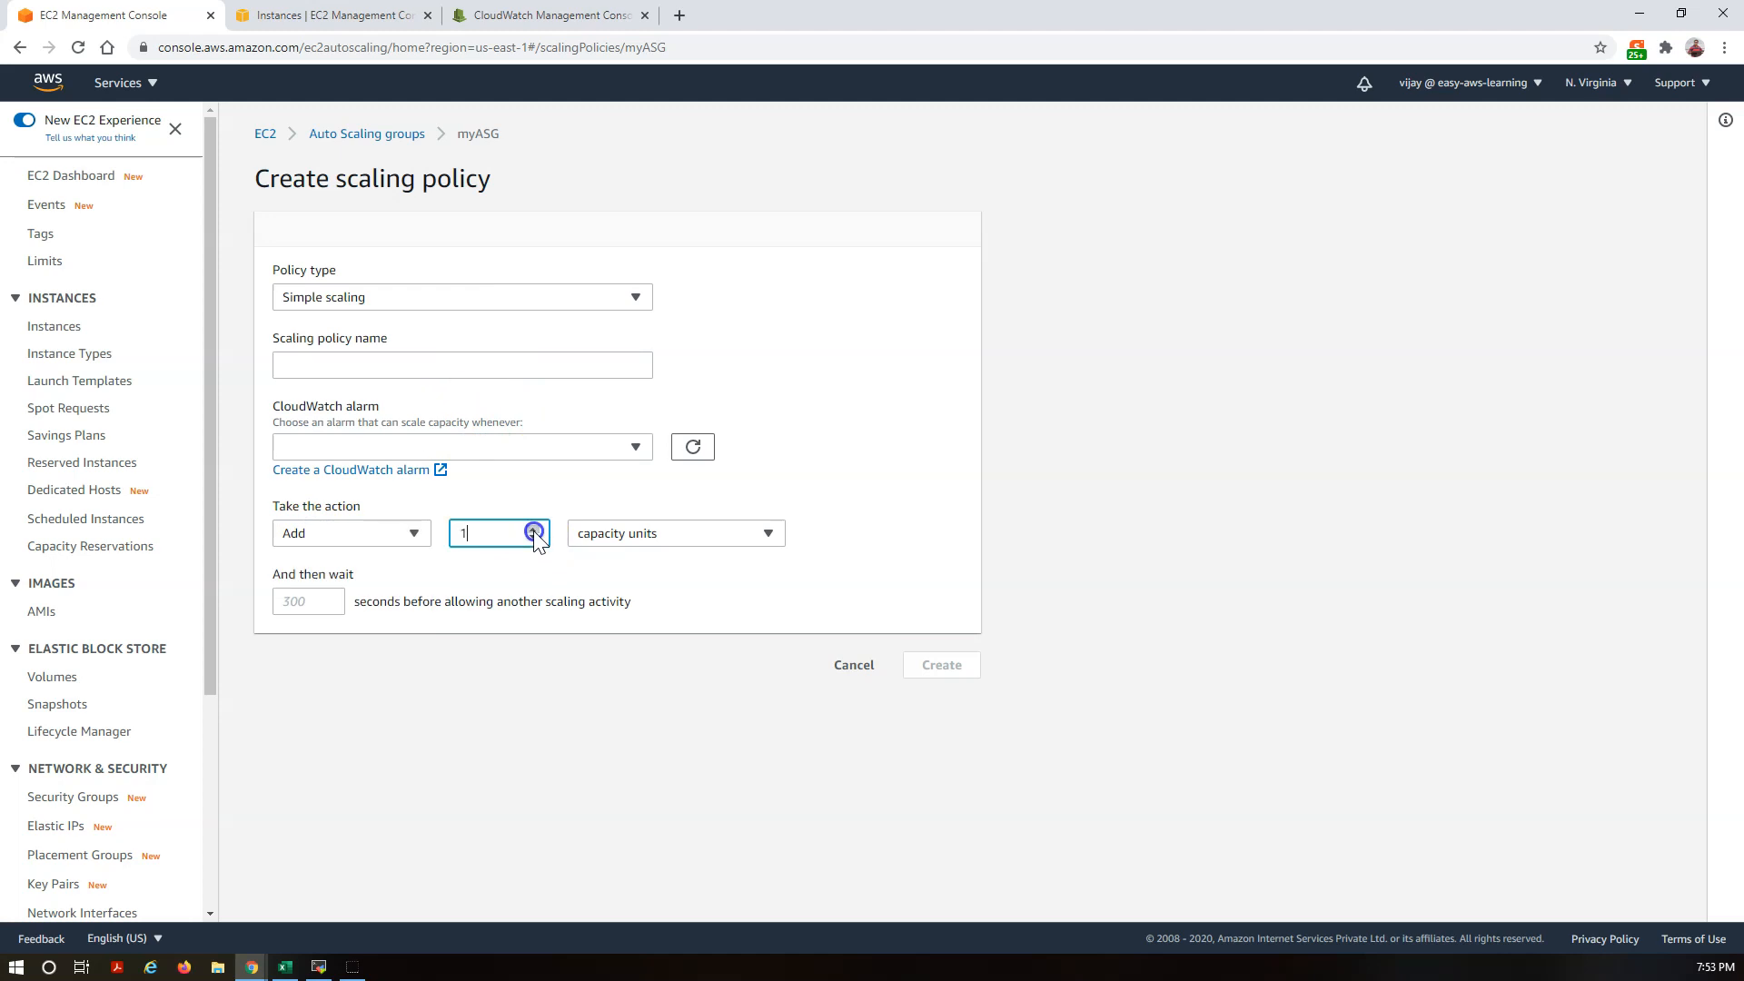
left_click(533, 529)
left_click(625, 538)
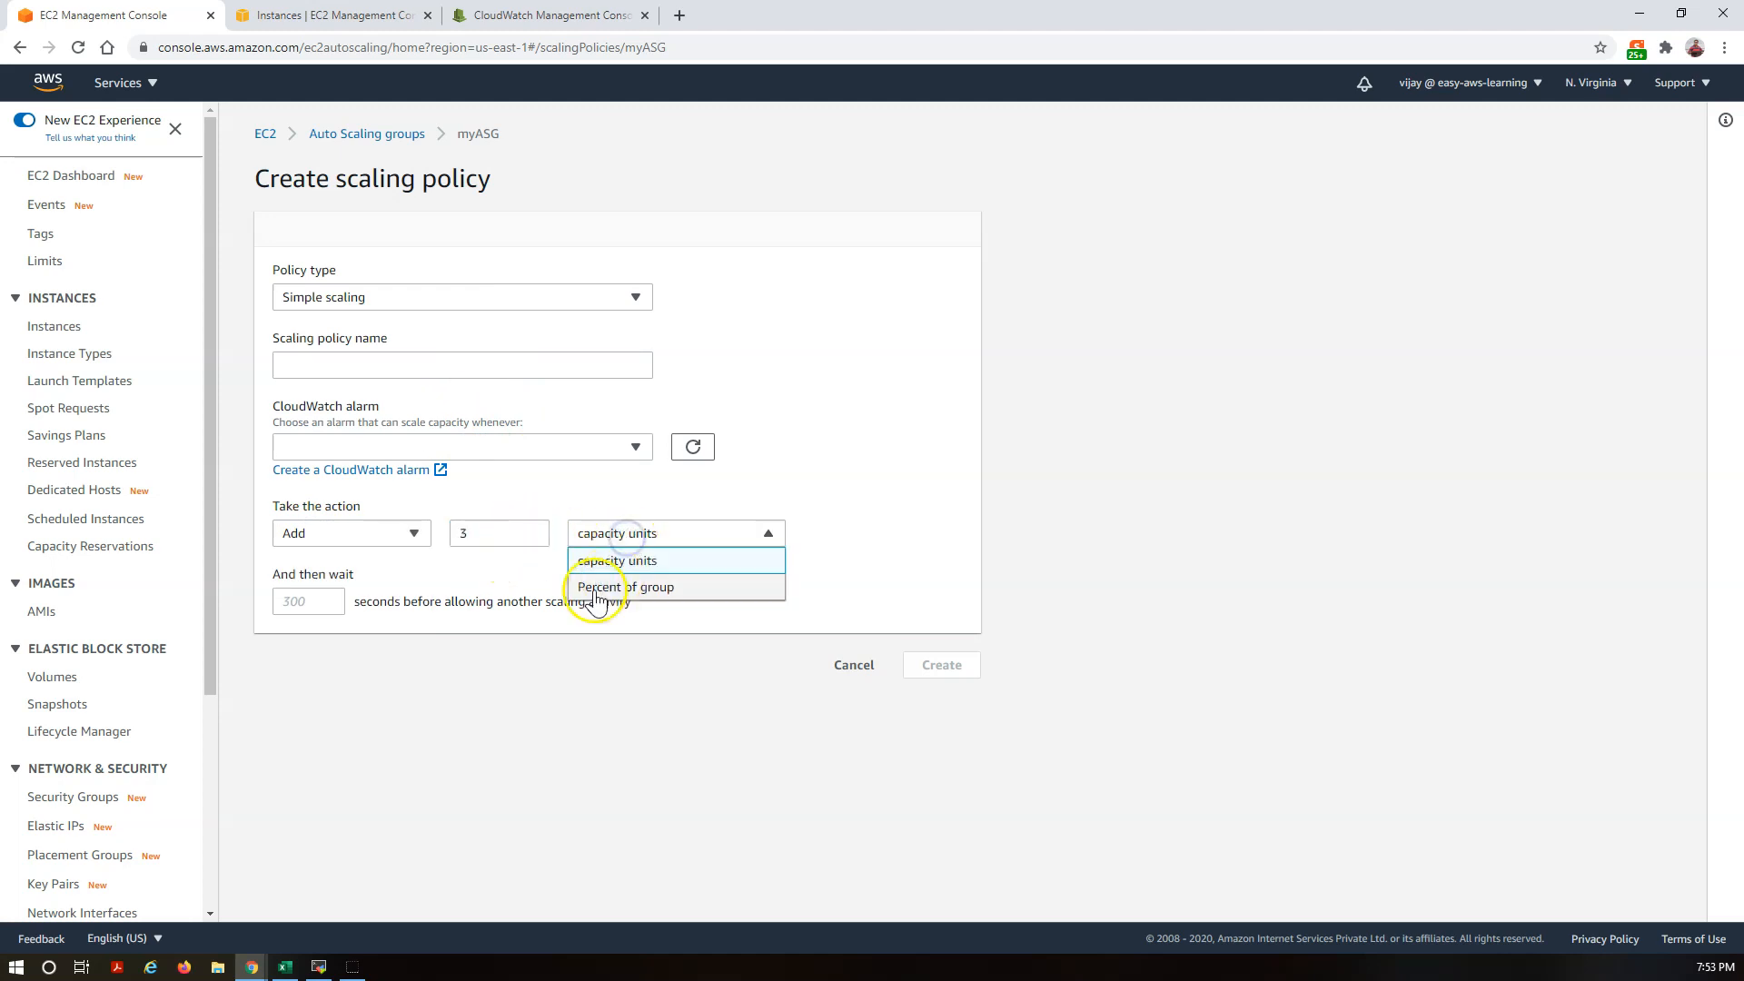
left_click(854, 665)
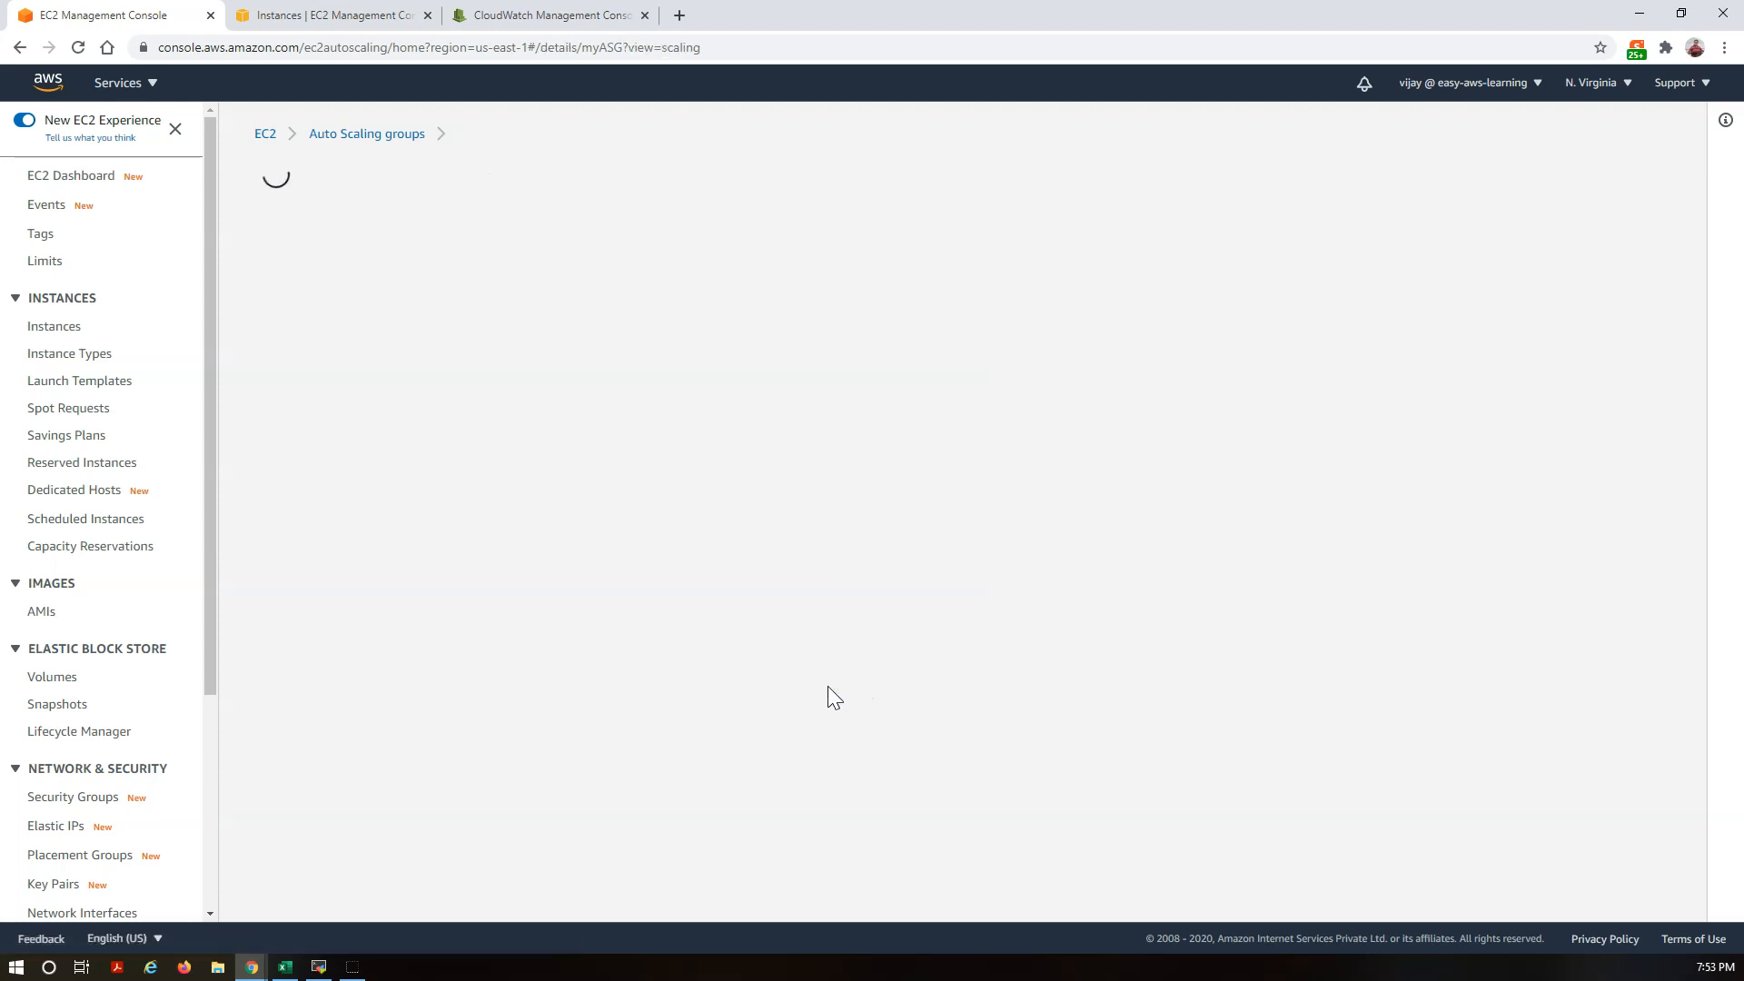
left_click(835, 706)
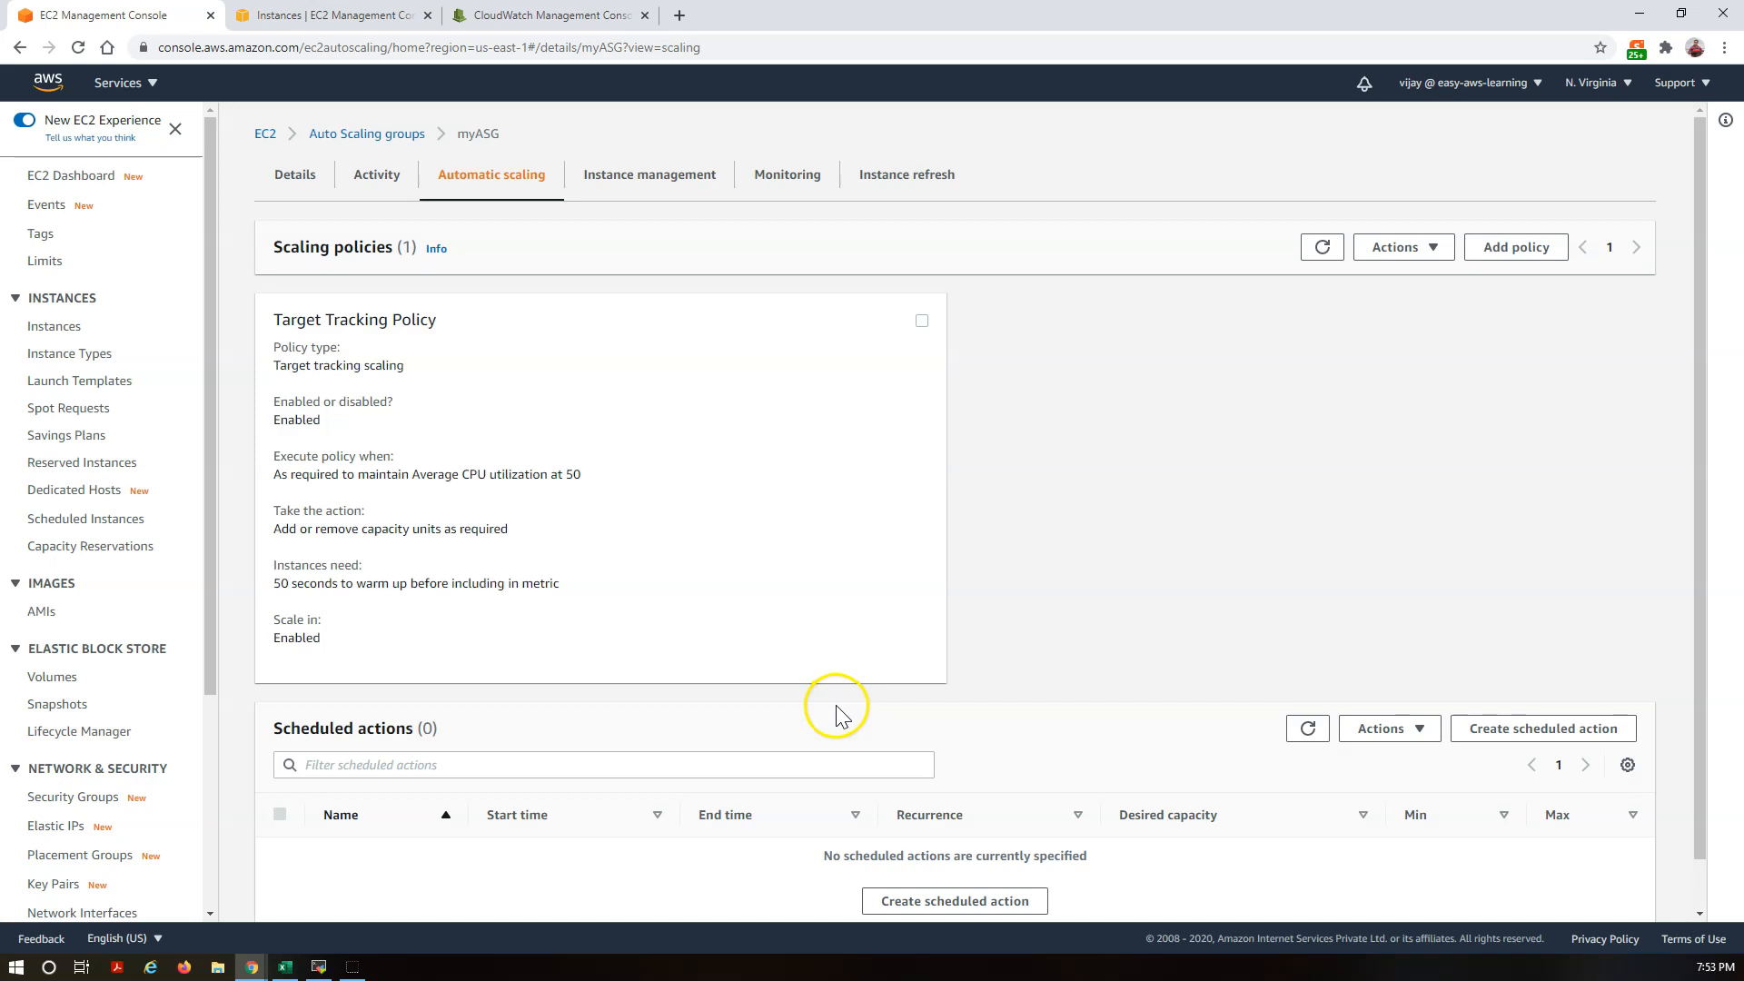
Step: Start a scheduled action named test with desired capacity 2, minimum 1 and maximum 11
scroll(836, 706, "down", 1)
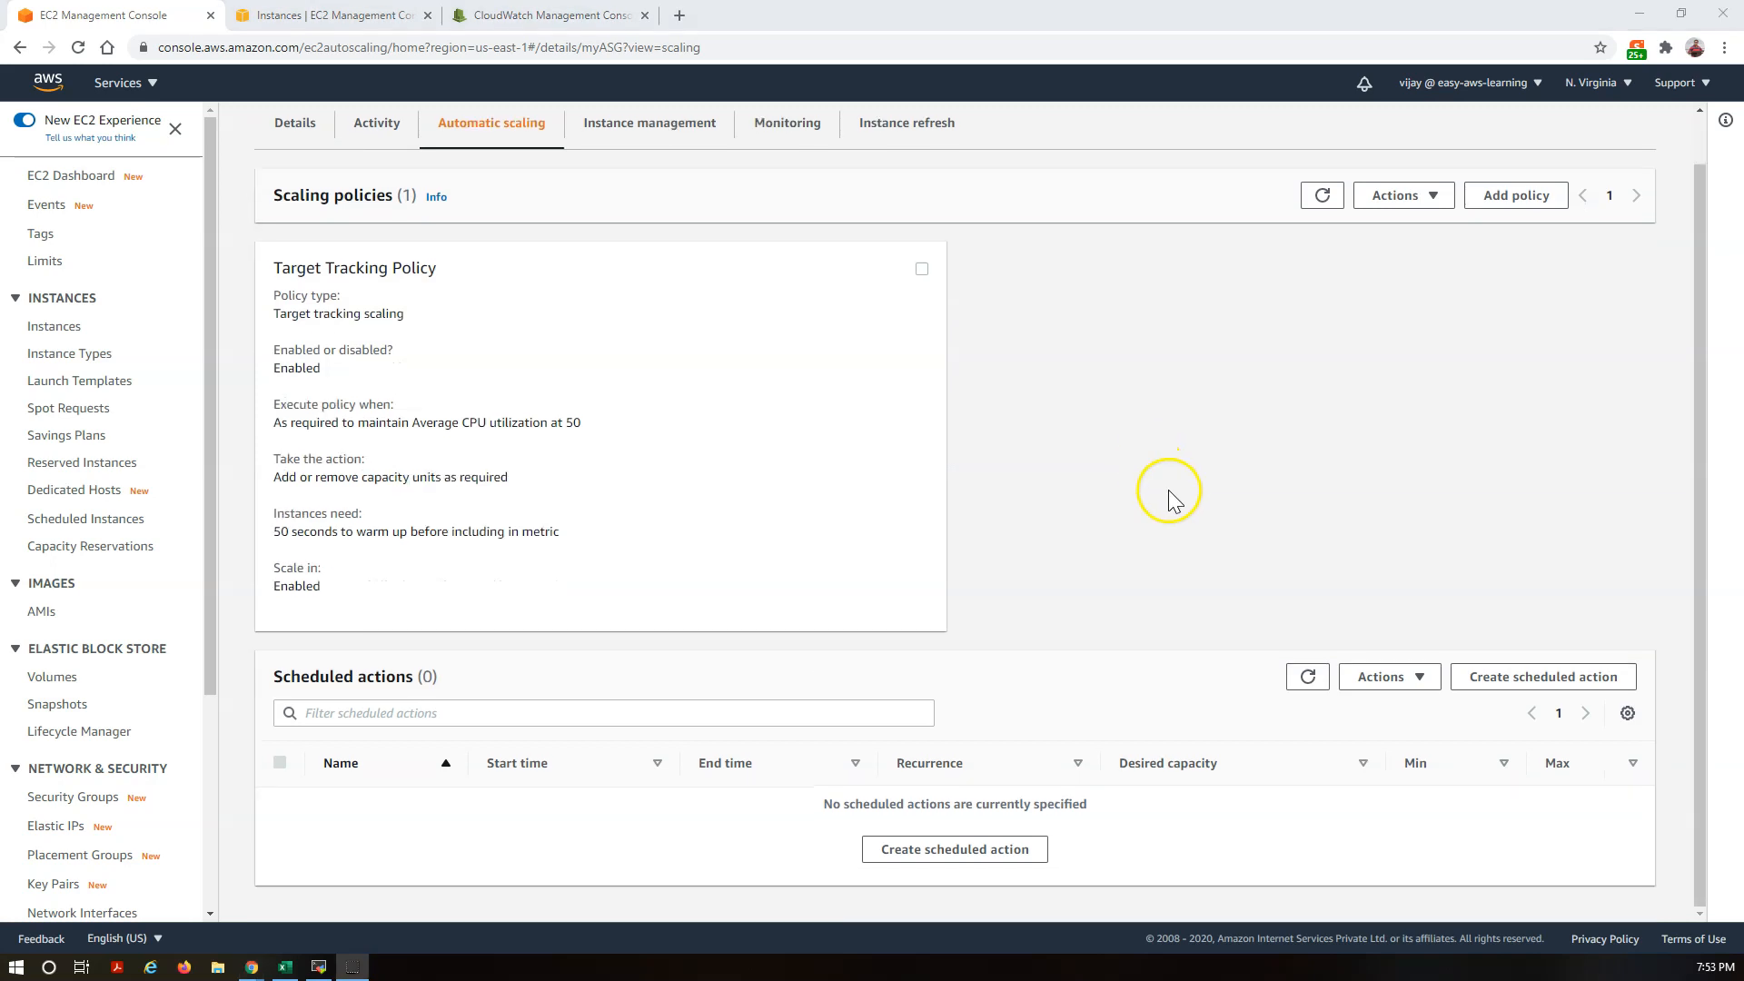
left_click(1011, 848)
left_click(665, 305)
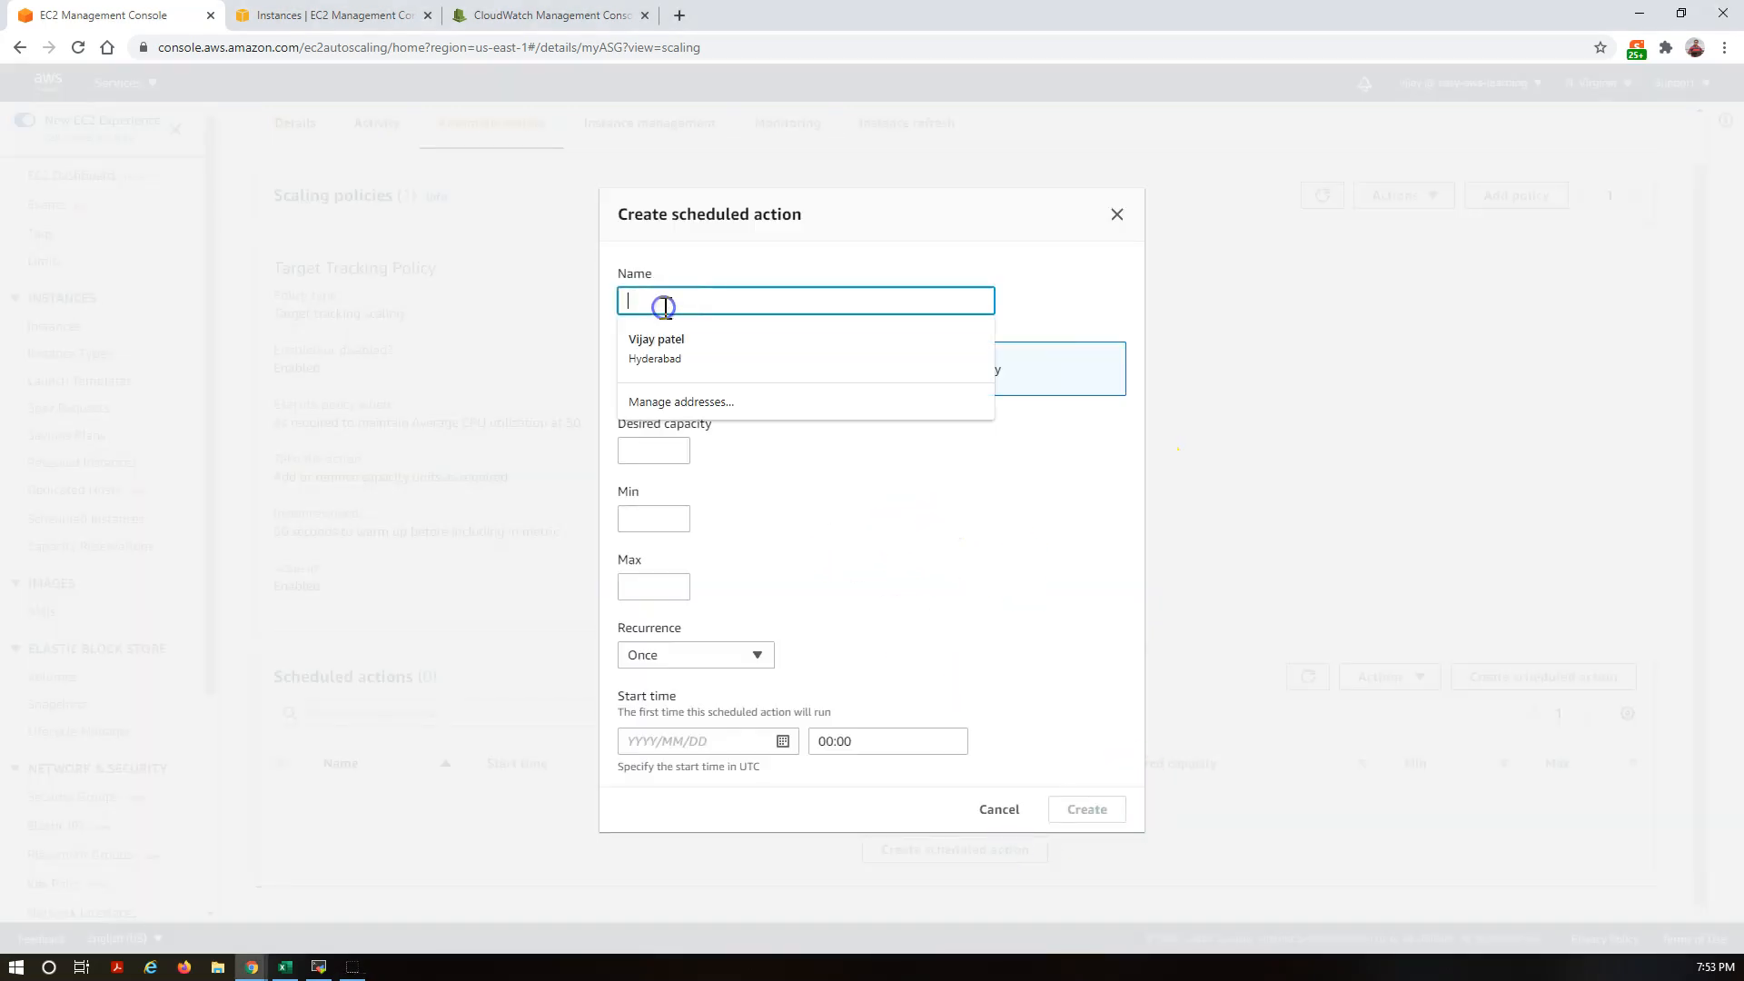
type("test")
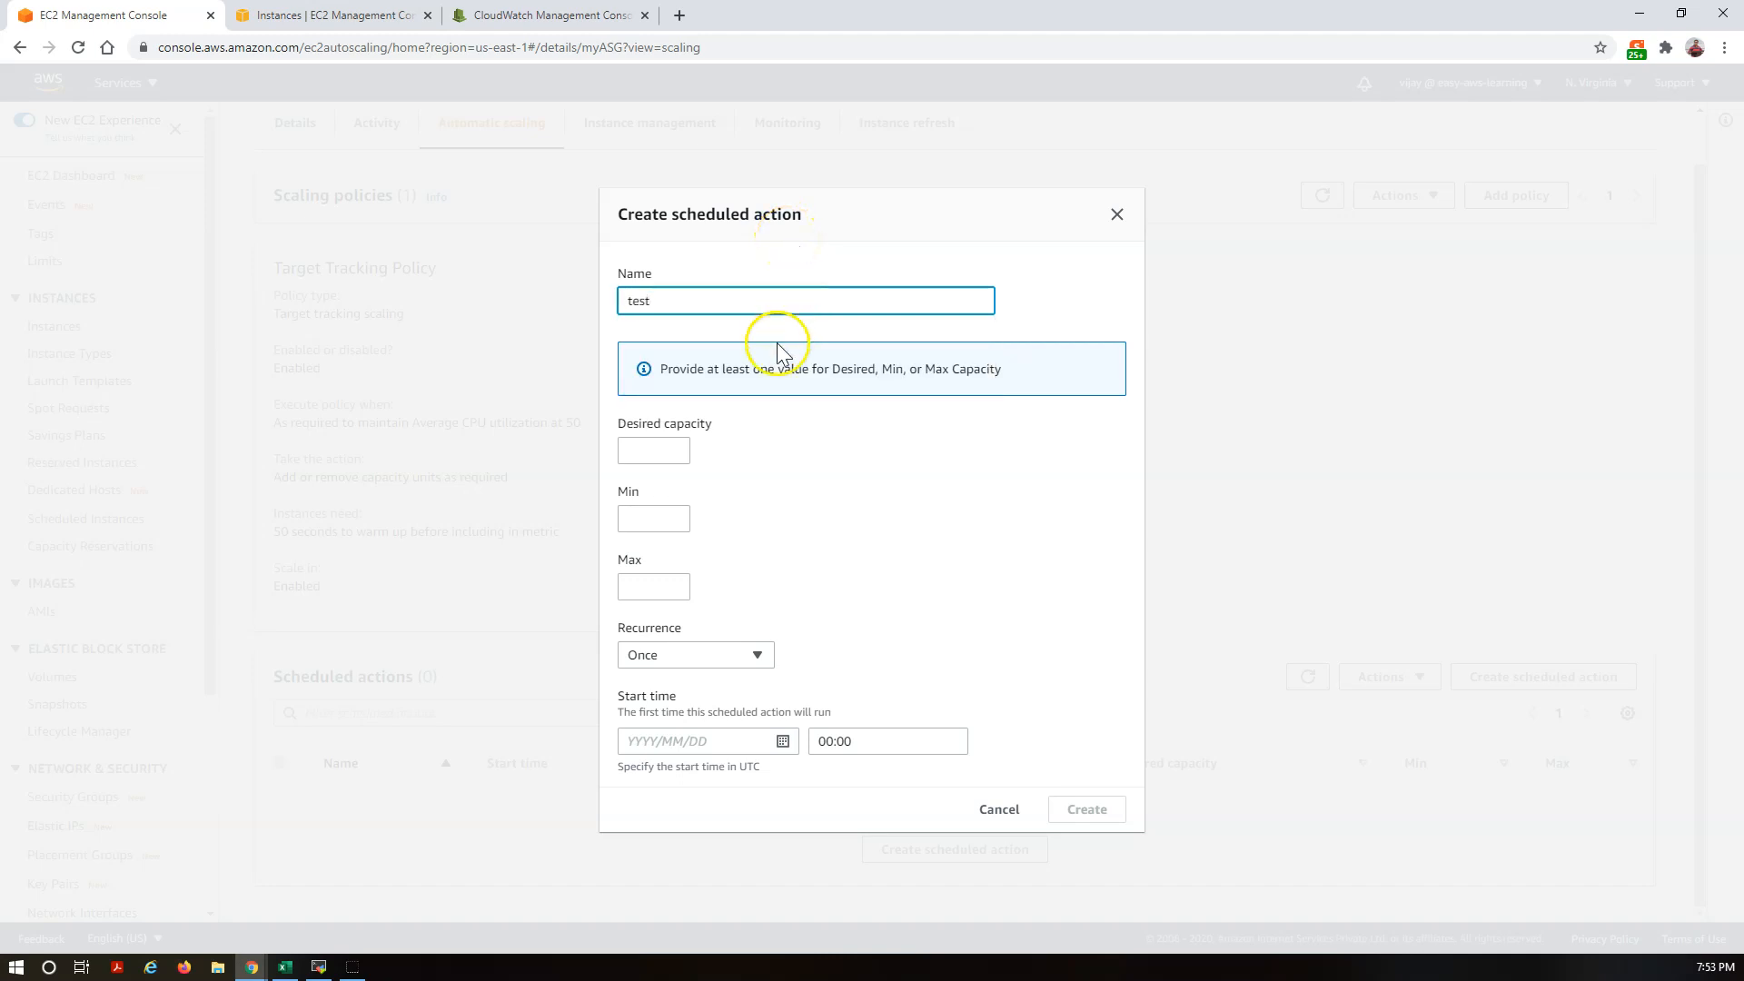
left_click(651, 446)
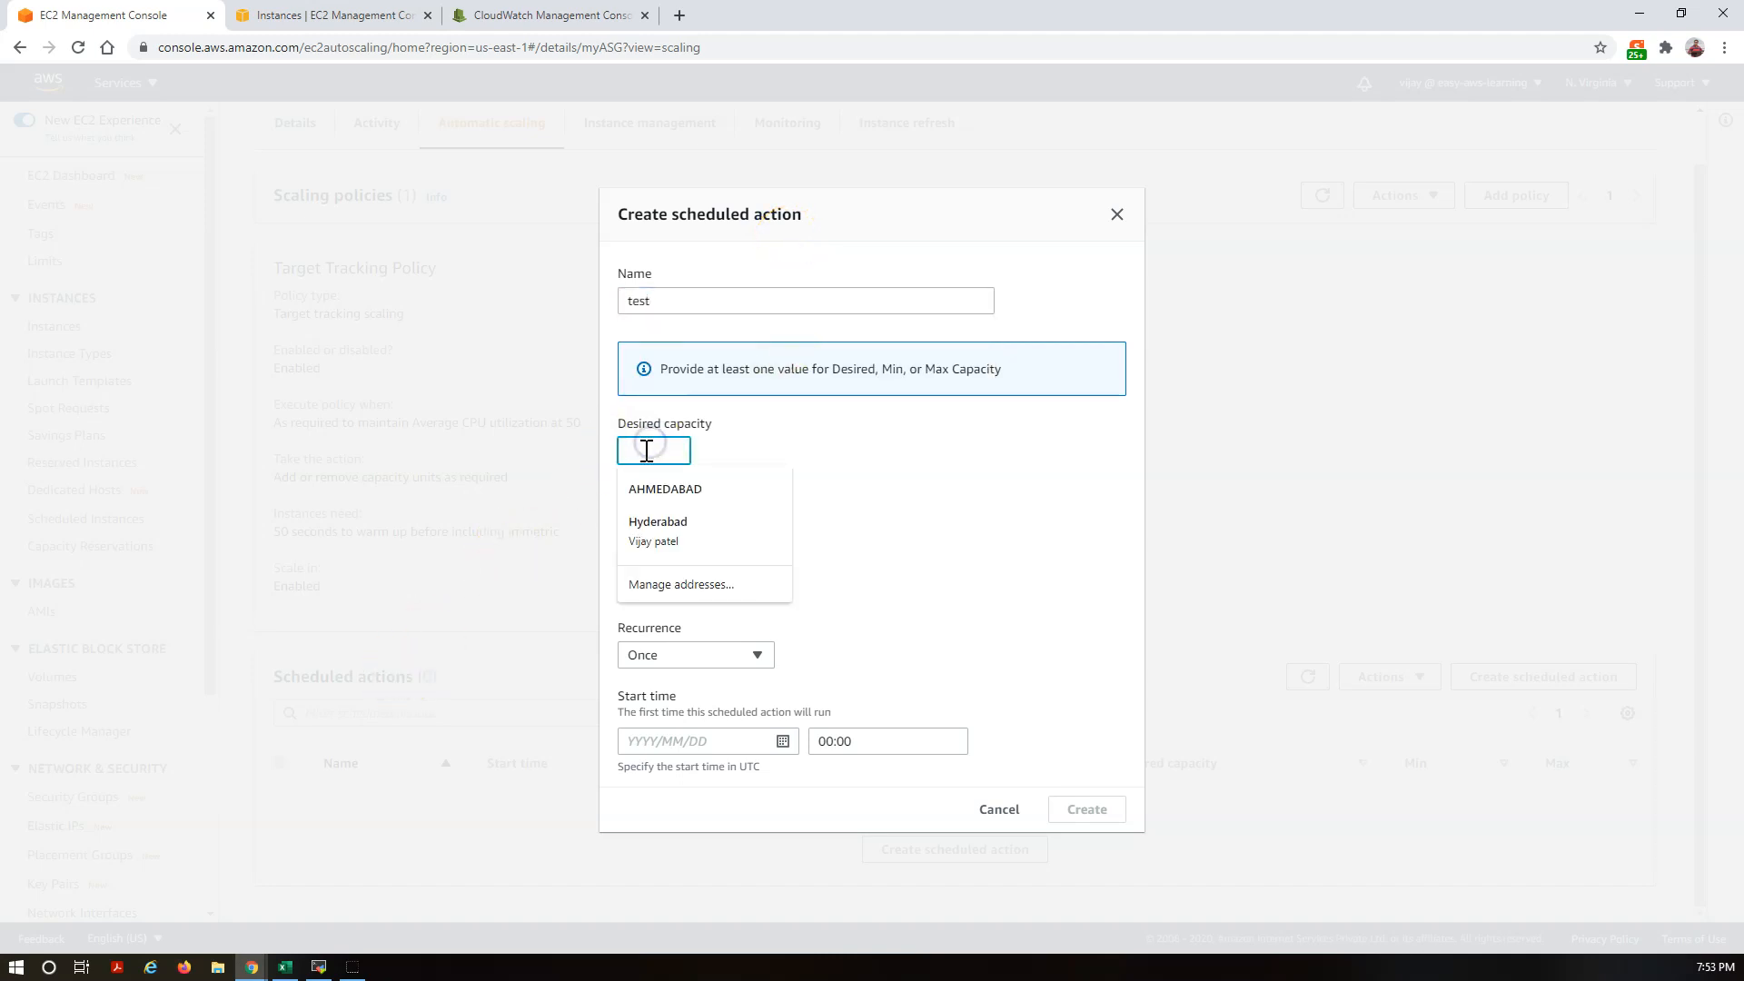
left_click(671, 440)
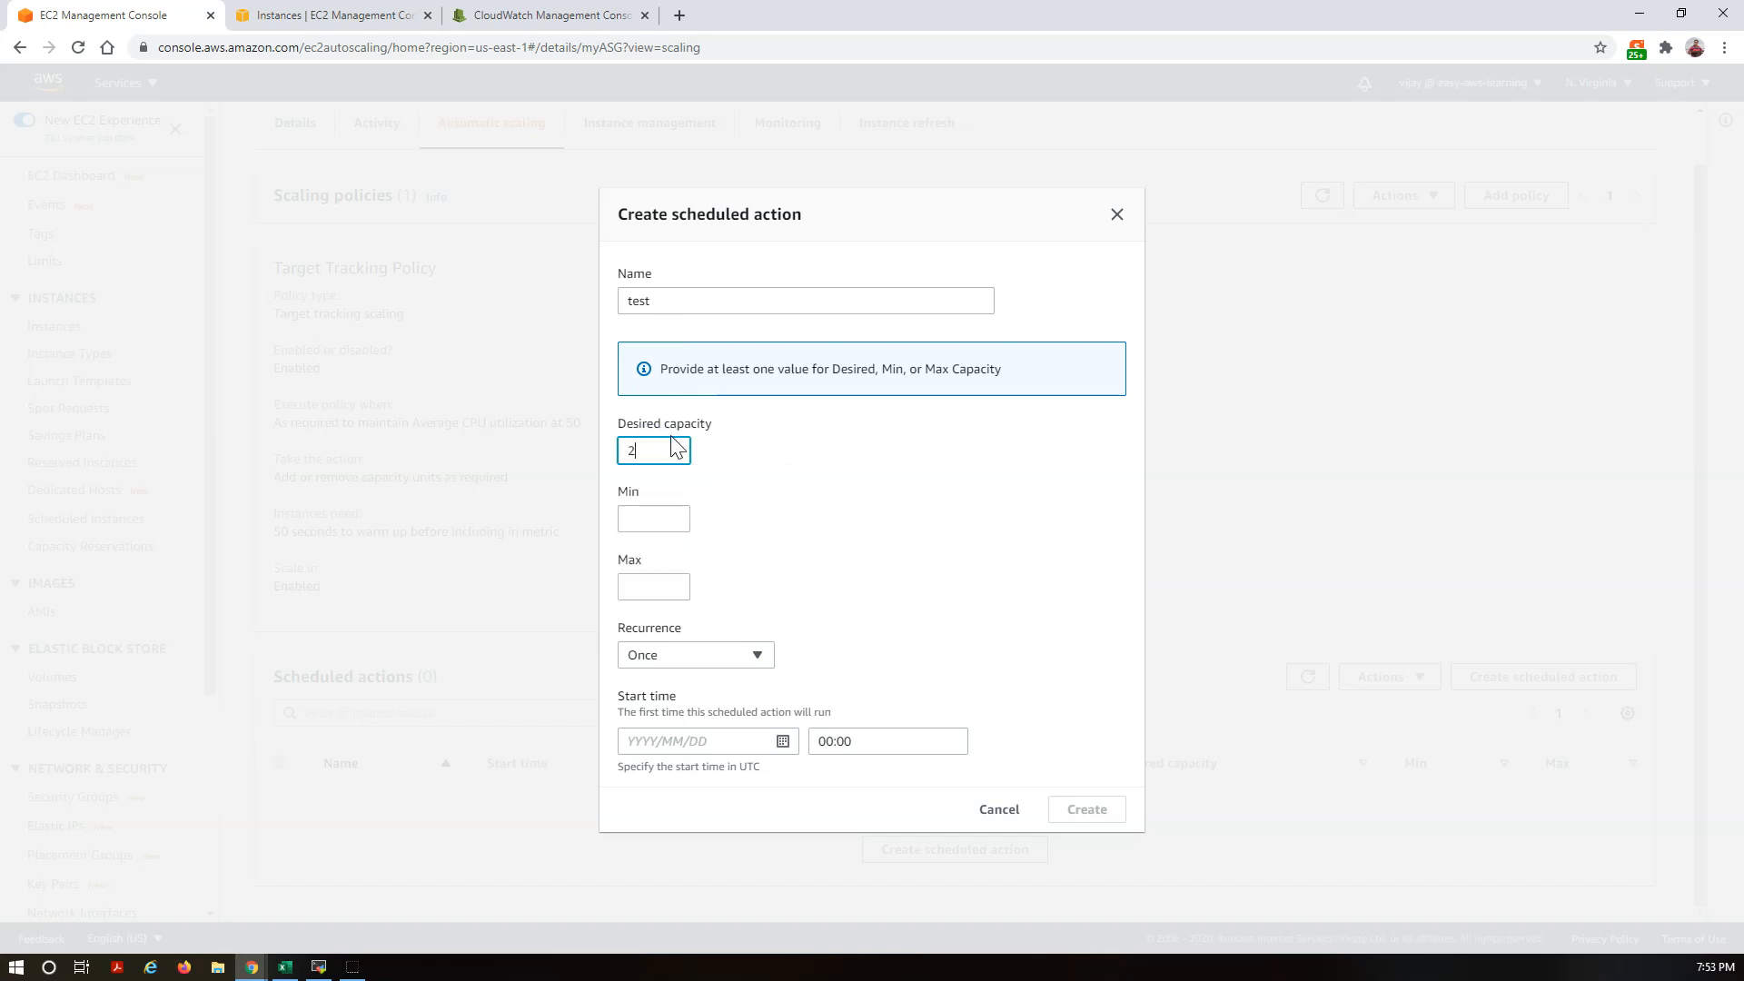
left_click(661, 518)
type("1")
left_click(648, 586)
type("11")
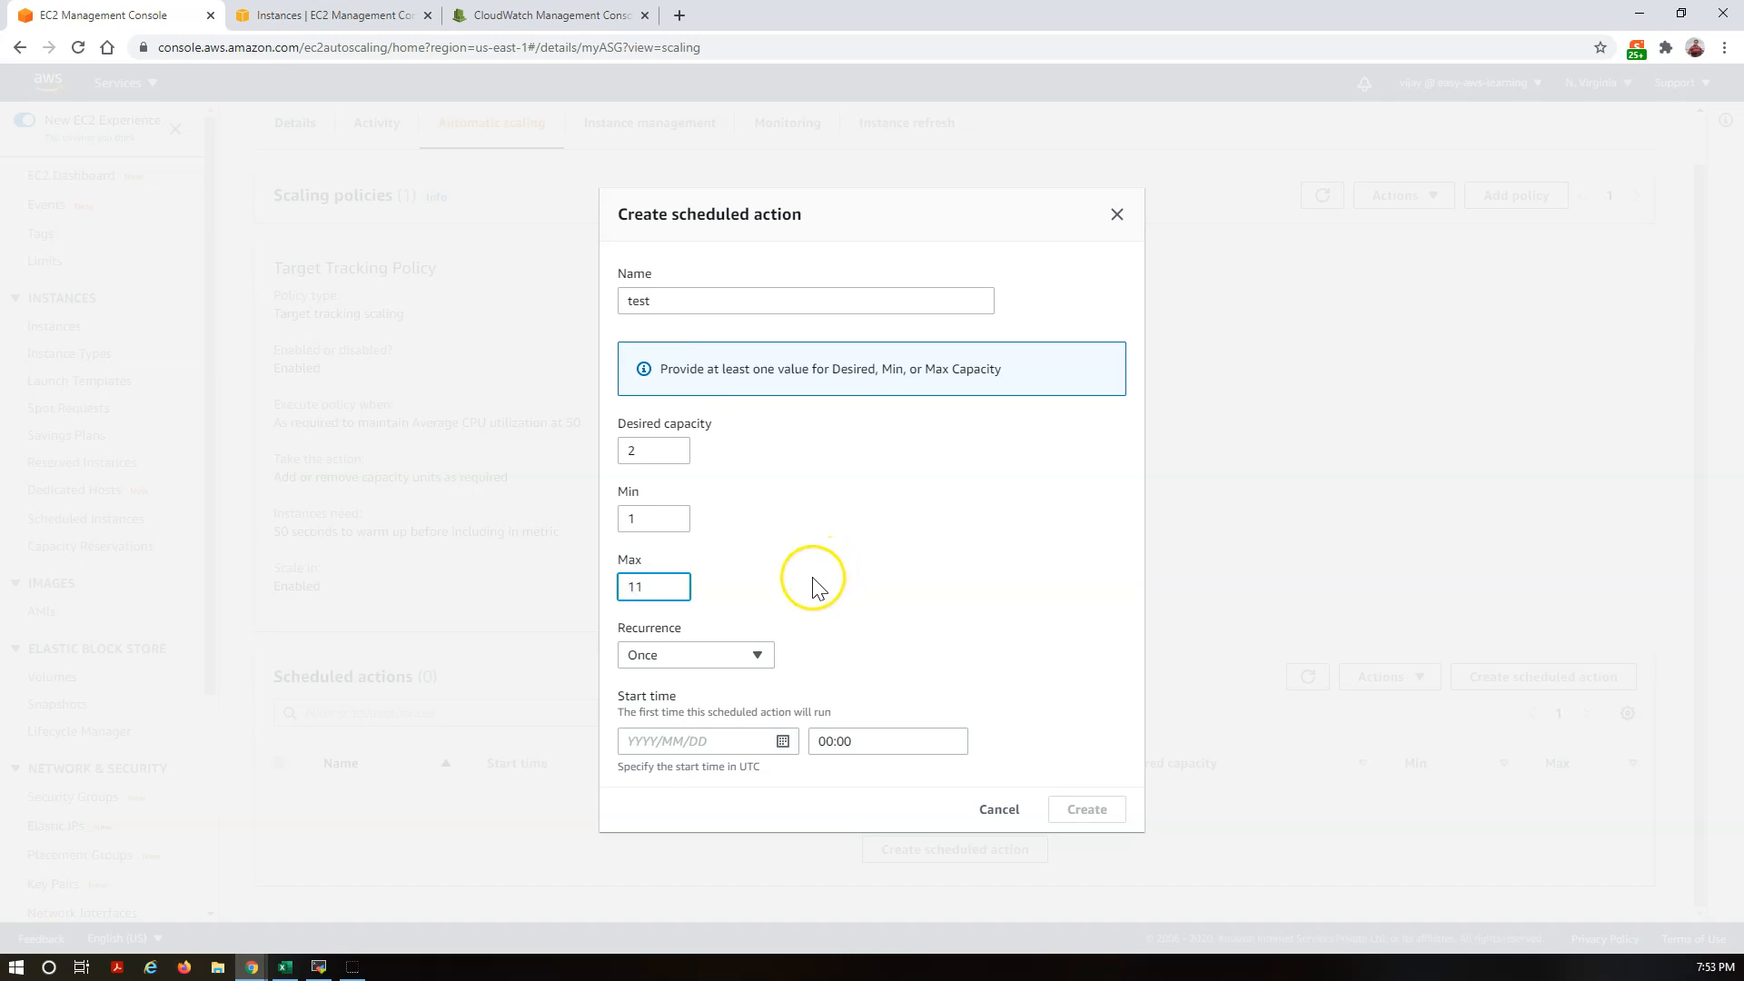
Step: Set the scheduled action's recurrence to Cron, examine its start and end time fields, and cancel the scheduled action
left_click(634, 659)
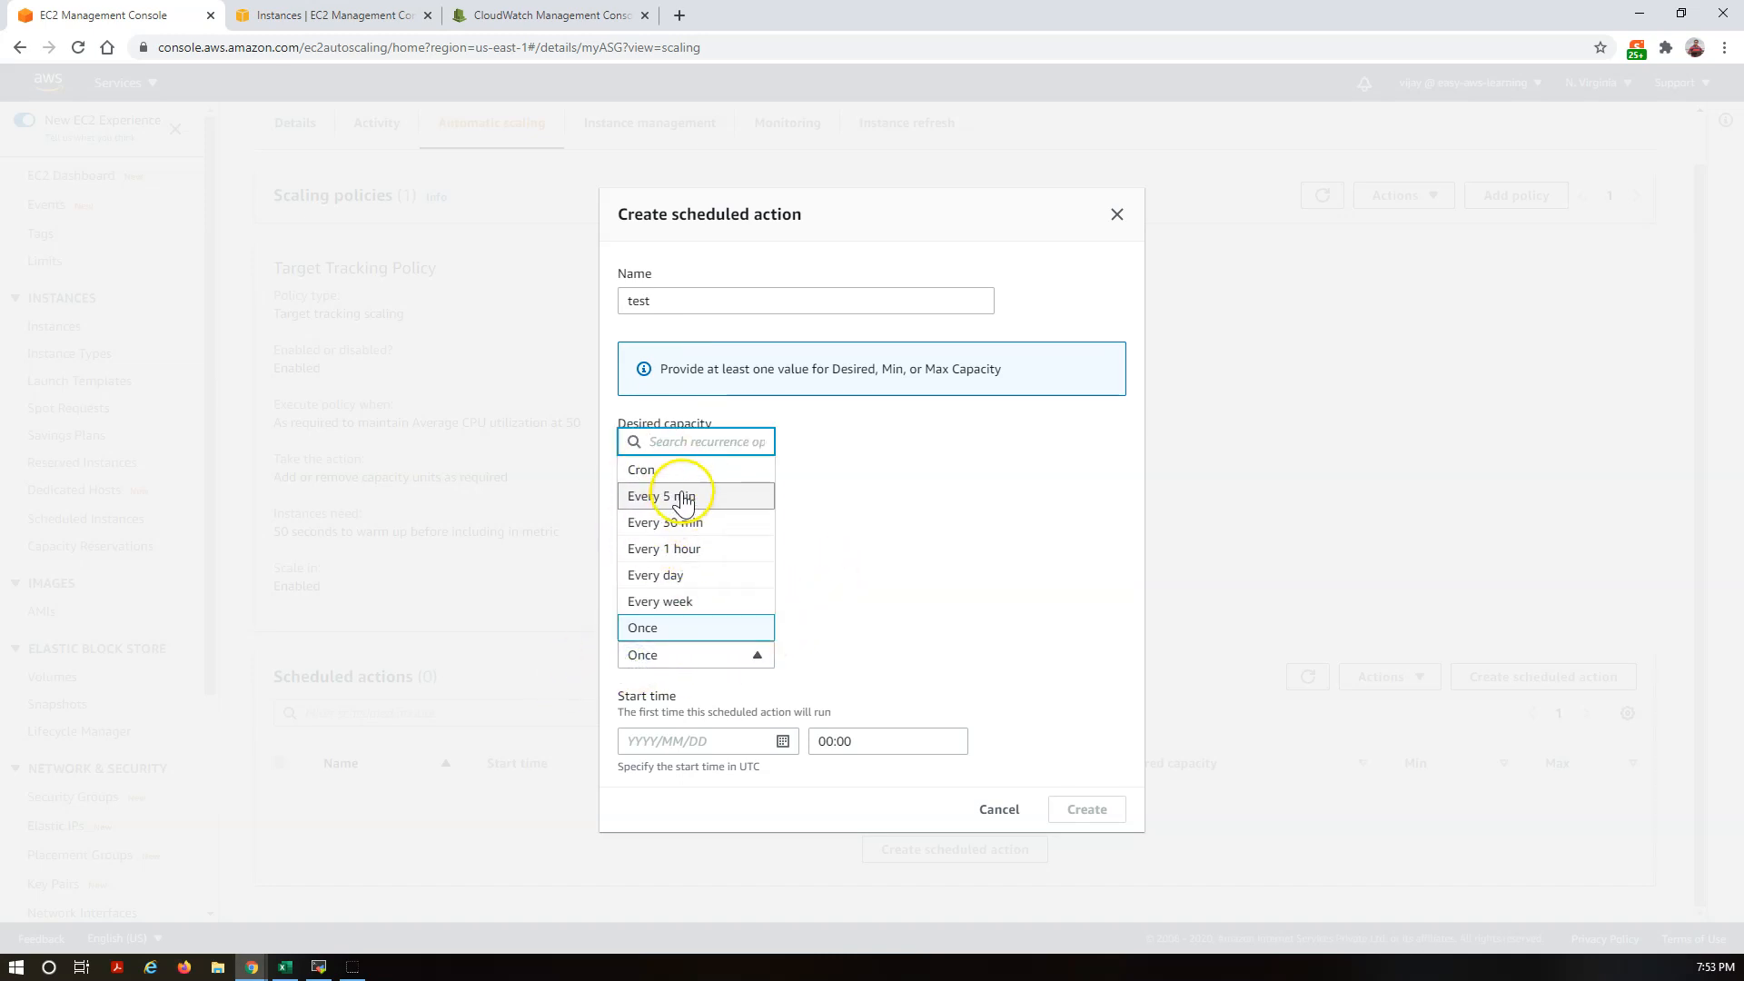
left_click(738, 484)
left_click(845, 630)
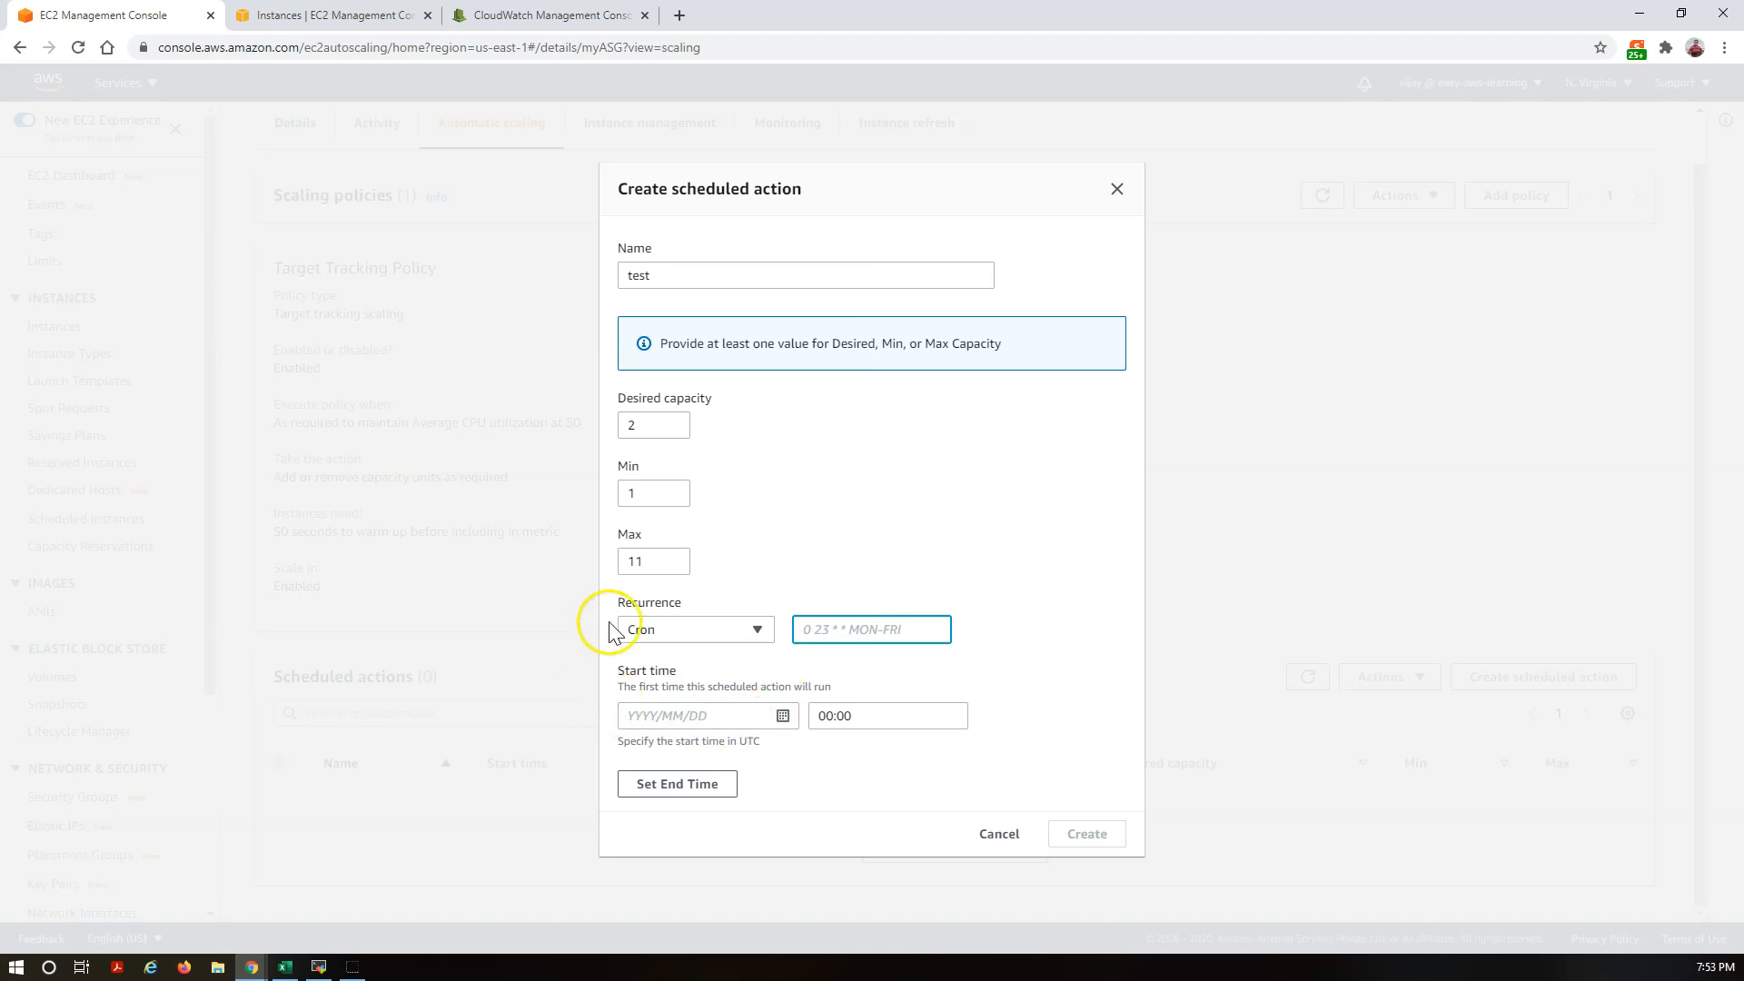
left_click(784, 718)
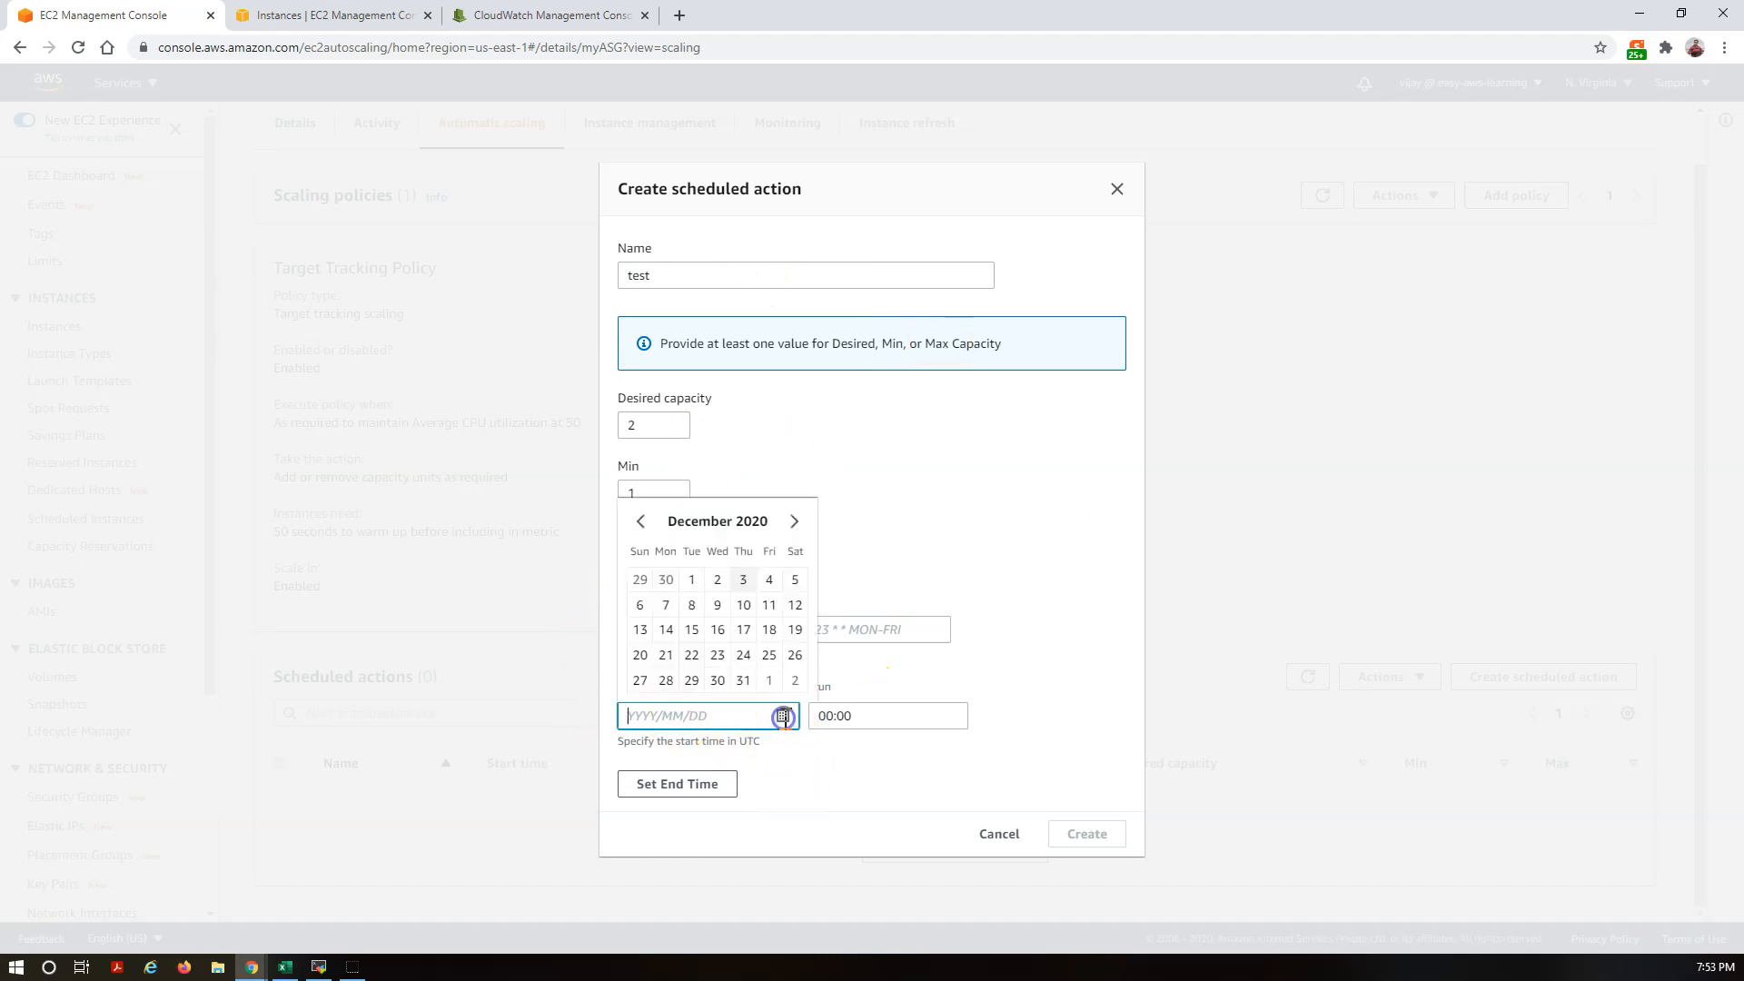
left_click(962, 525)
left_click(718, 786)
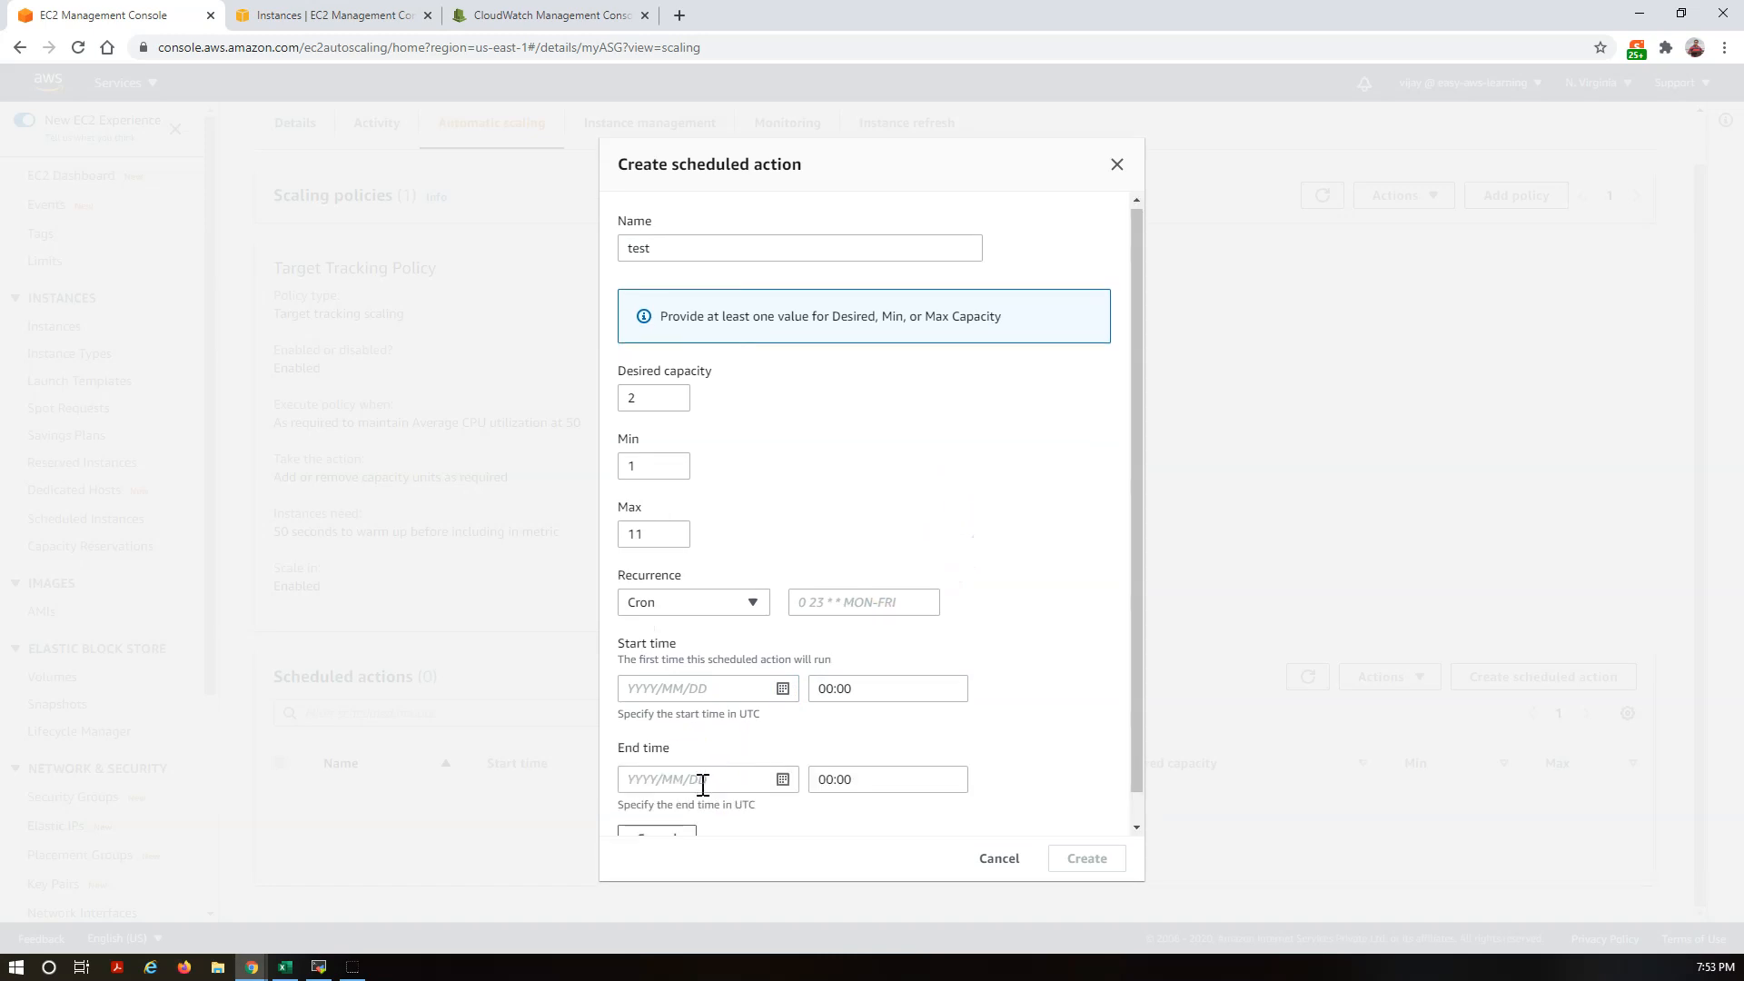
scroll(701, 783, "down", 1)
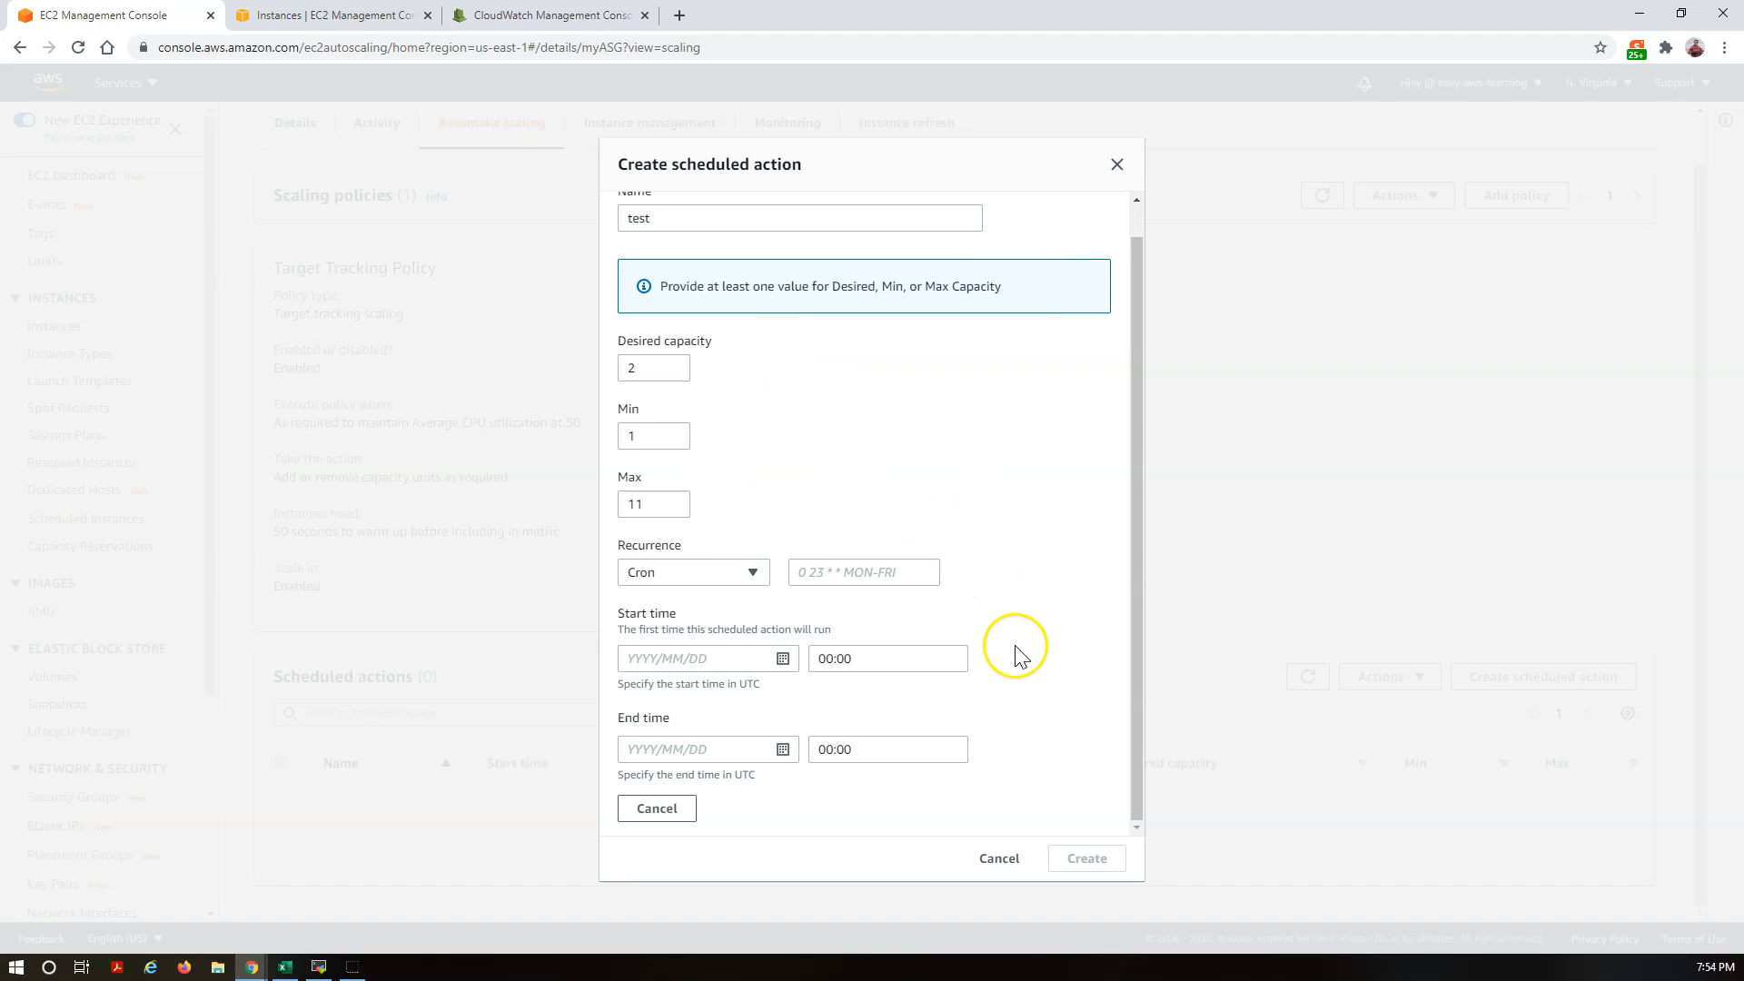
left_click(998, 859)
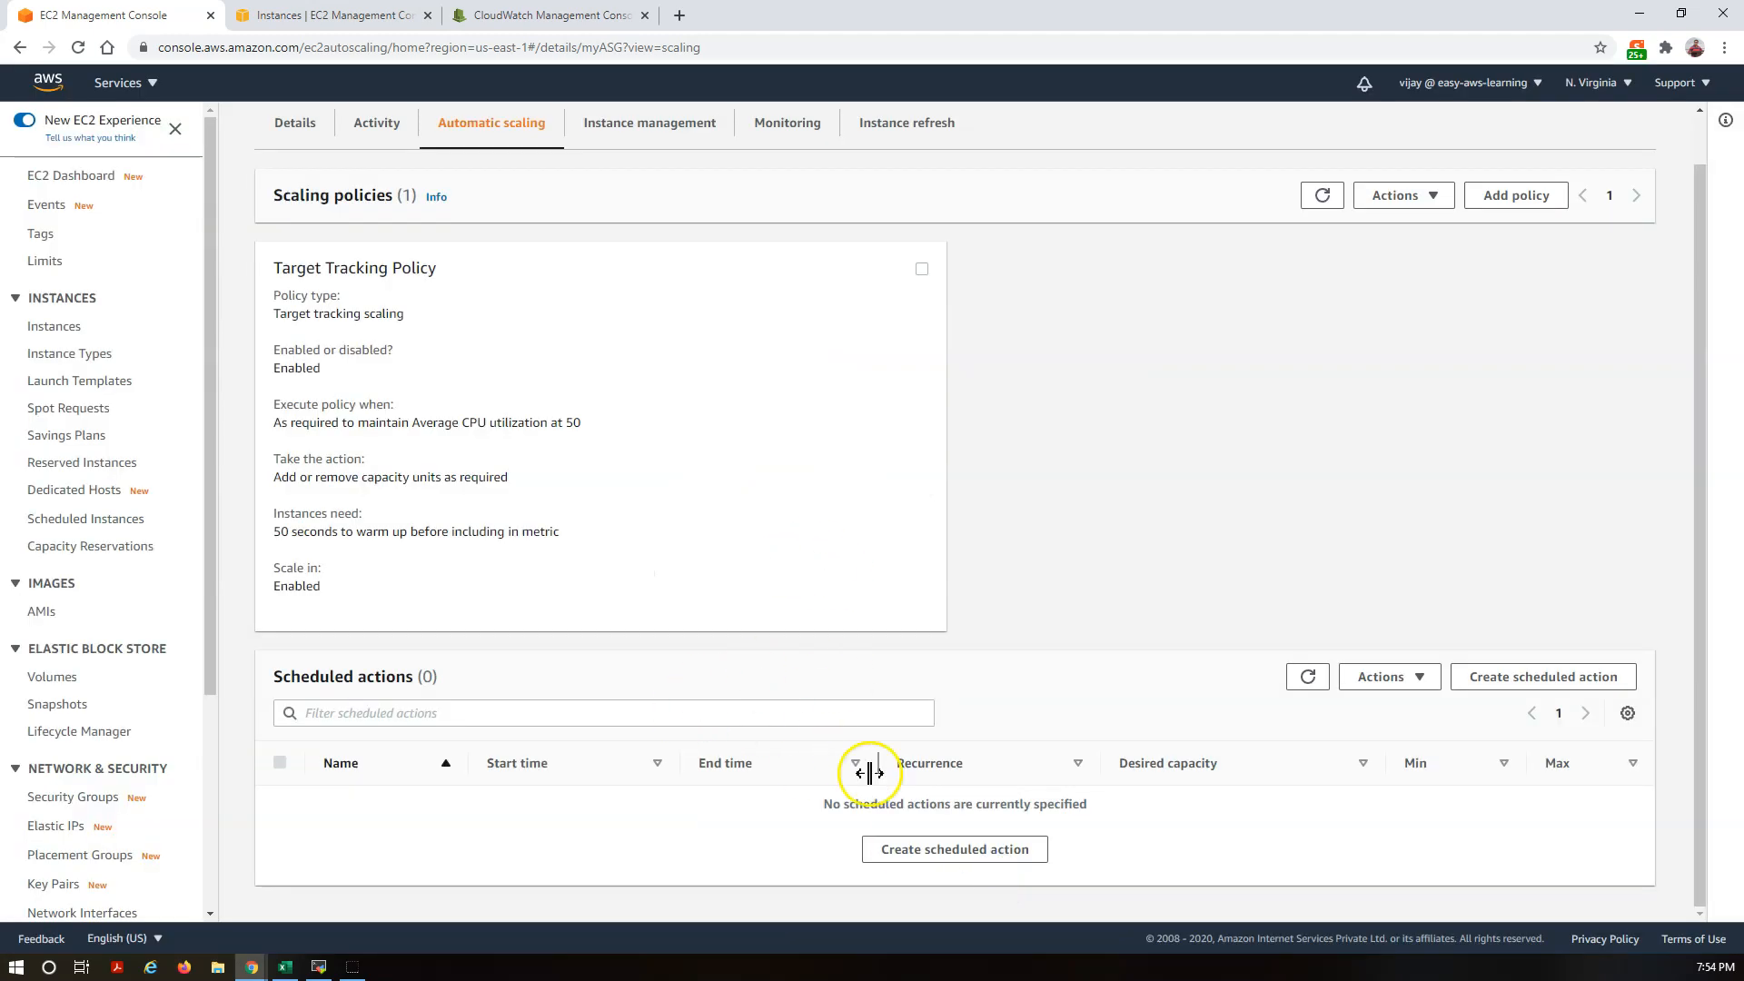